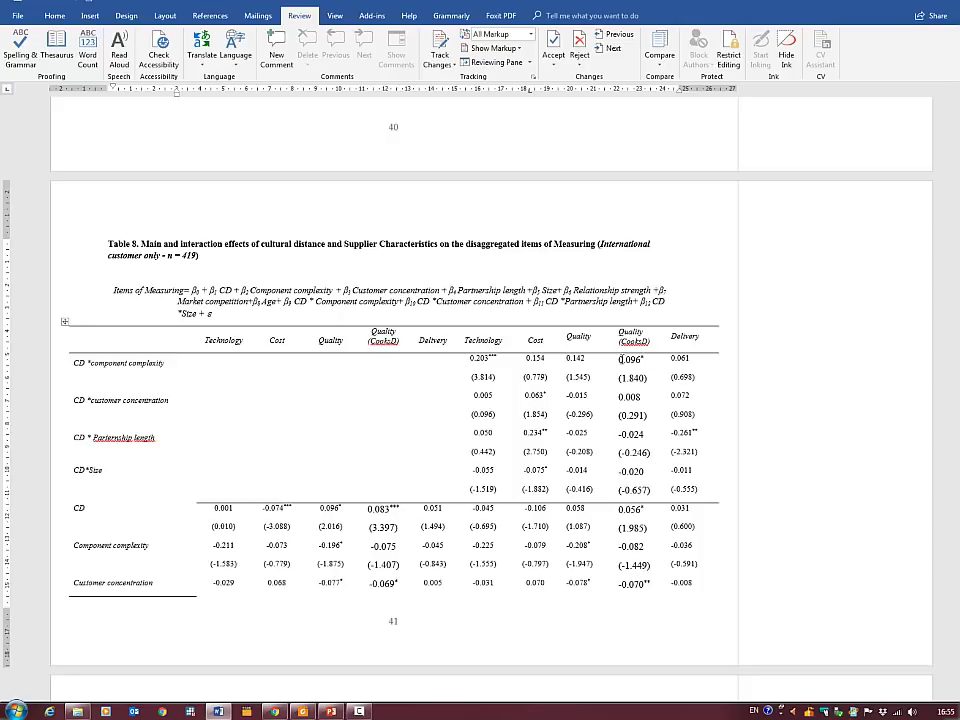
{"action": "left_click_drag", "start_coordinate": [620, 358], "coordinate": [631, 590]}
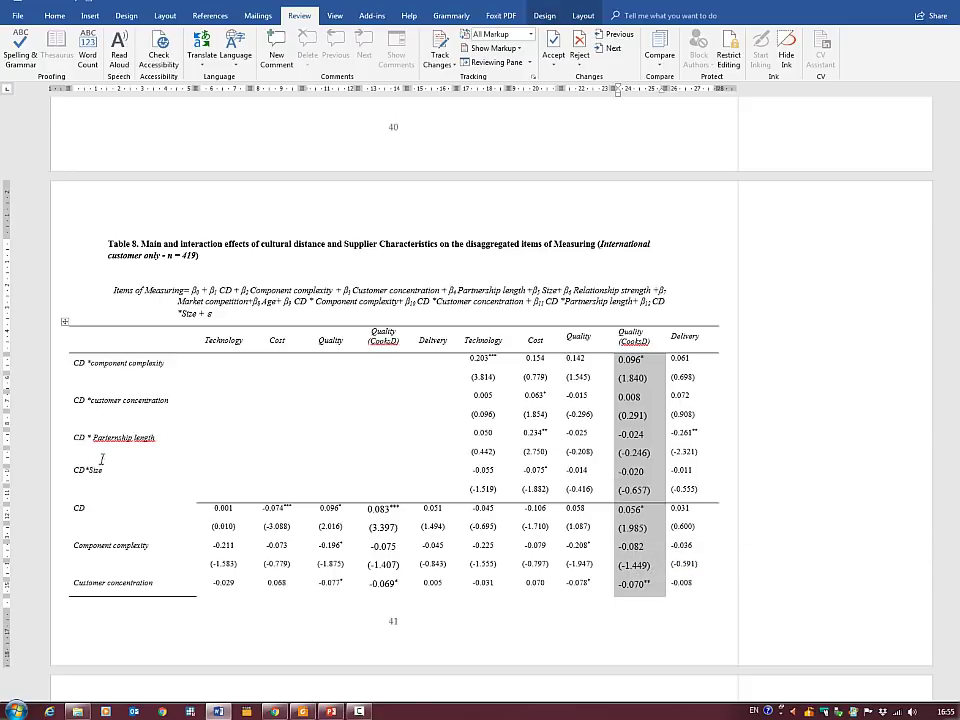
{"action": "left_click", "coordinate": [64, 322]}
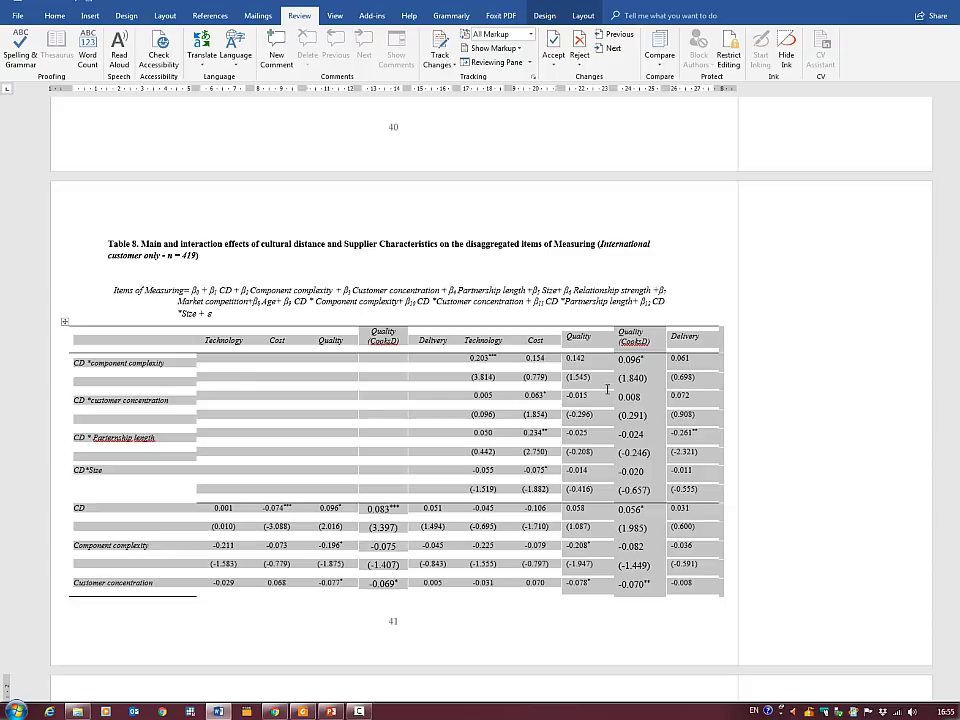
{"action": "left_click", "coordinate": [595, 345]}
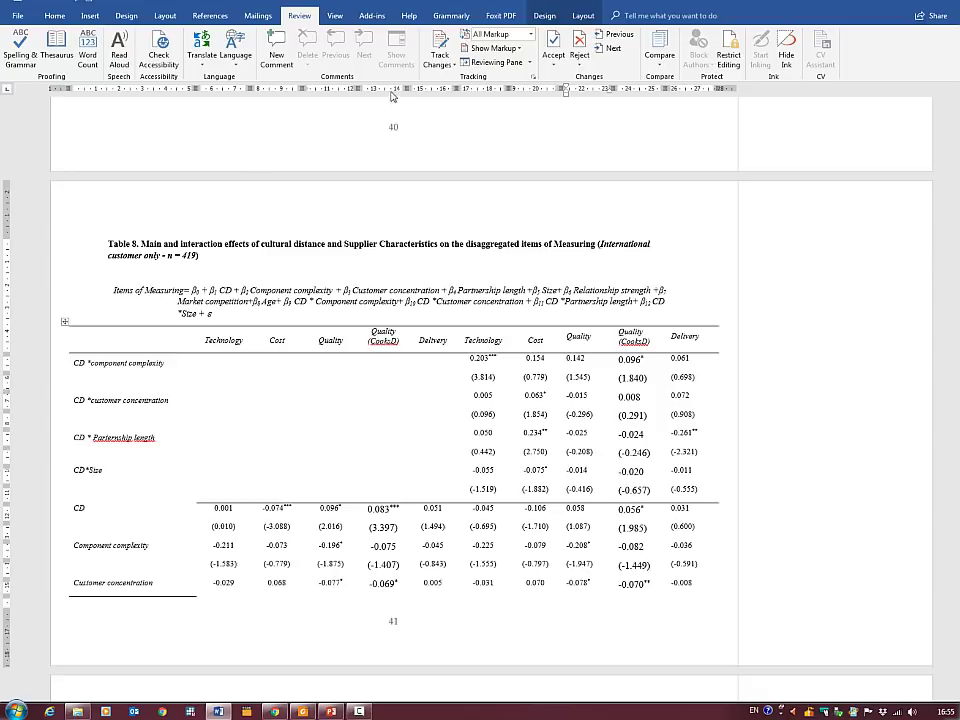
Show the formatting marks and delete the empty paragraph between the Table 8 title and the equation.
{"action": "left_click", "coordinate": [54, 15]}
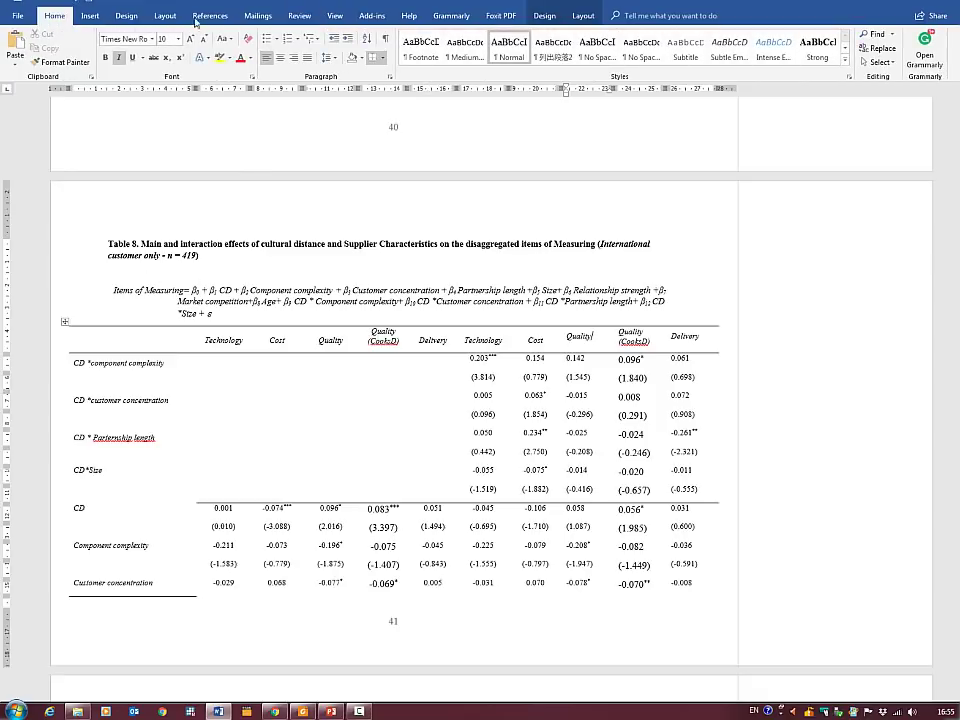
{"action": "left_click", "coordinate": [385, 39]}
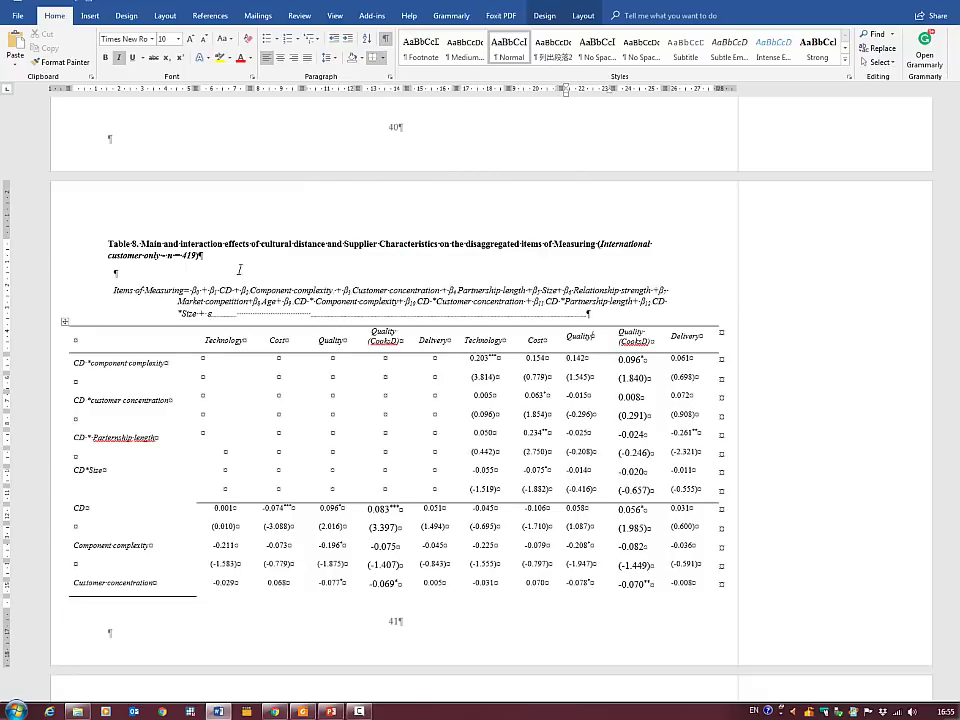
{"action": "left_click", "coordinate": [118, 273]}
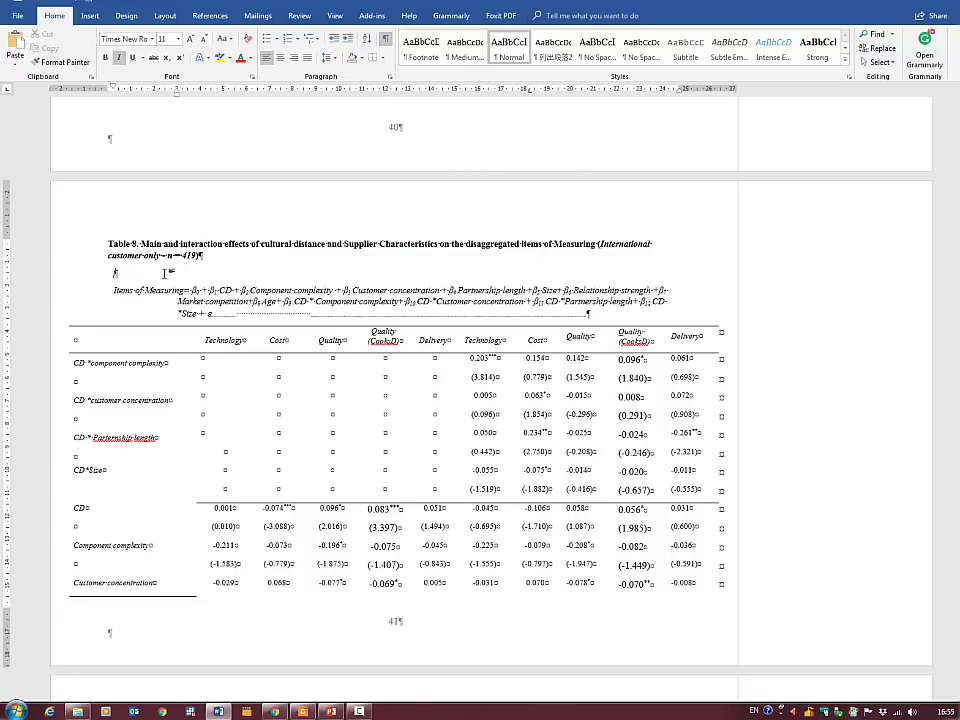
{"action": "key", "text": "Delete"}
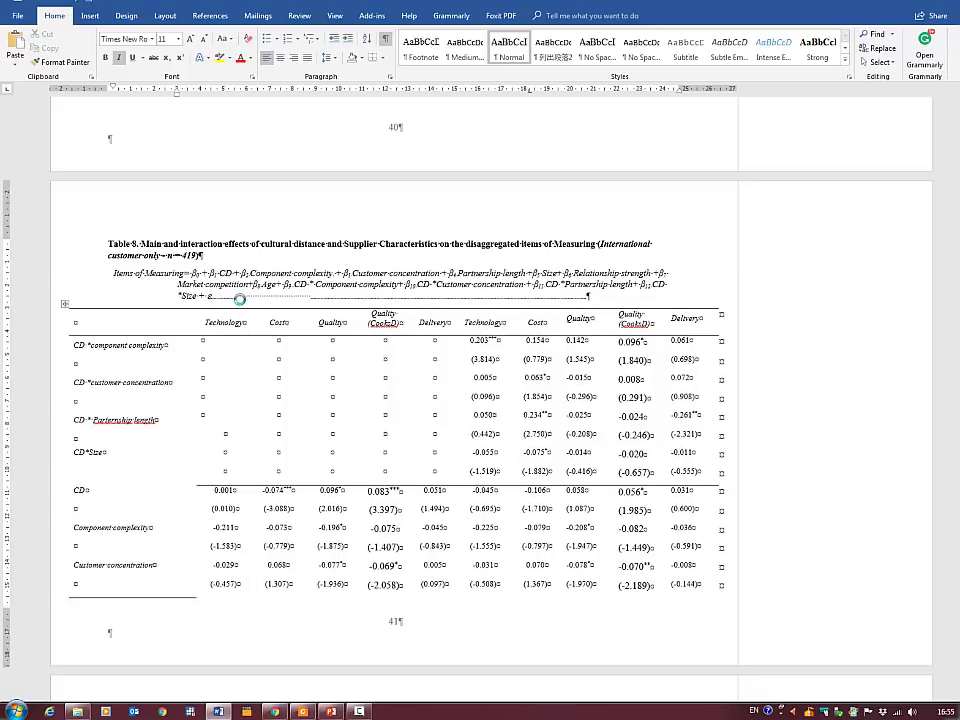
Delete the trailing spaces at the end of the equation above the table.
{"action": "left_click_drag", "start_coordinate": [238, 298], "coordinate": [585, 297]}
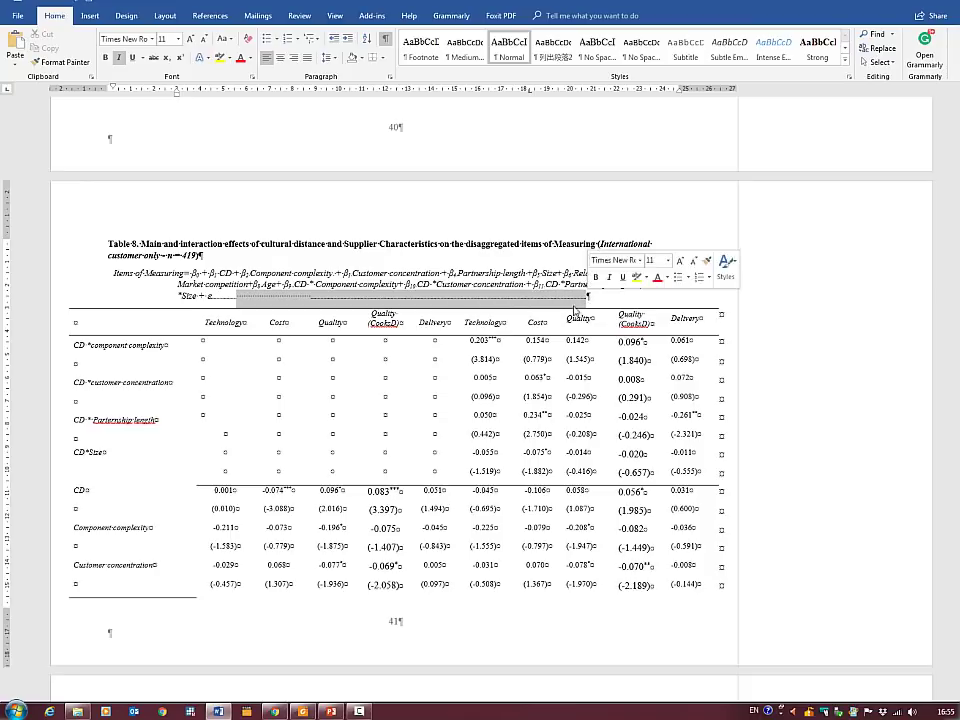
{"action": "key", "text": "Delete"}
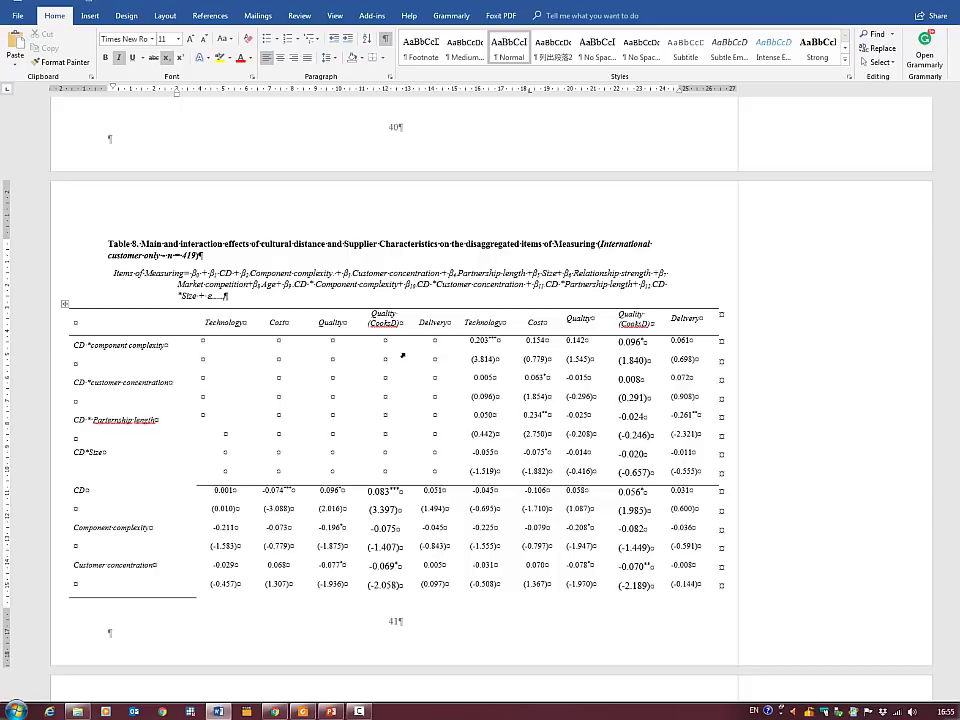
{"action": "key", "text": "Delete"}
{"action": "key", "text": "Delete"}
Reduce the font size to 11 in the second Quality (CooksD) column, from the first data row through Adjusted R².
{"action": "left_click_drag", "start_coordinate": [630, 342], "coordinate": [650, 590]}
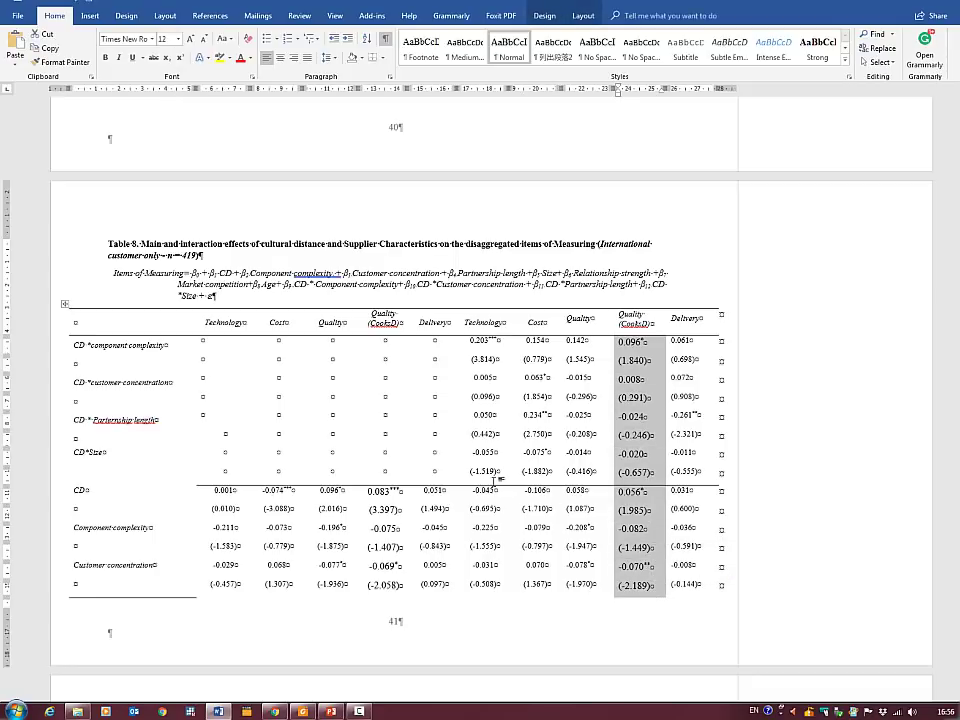
{"action": "scroll", "coordinate": [486, 475], "scroll_direction": "down", "scroll_amount": 2}
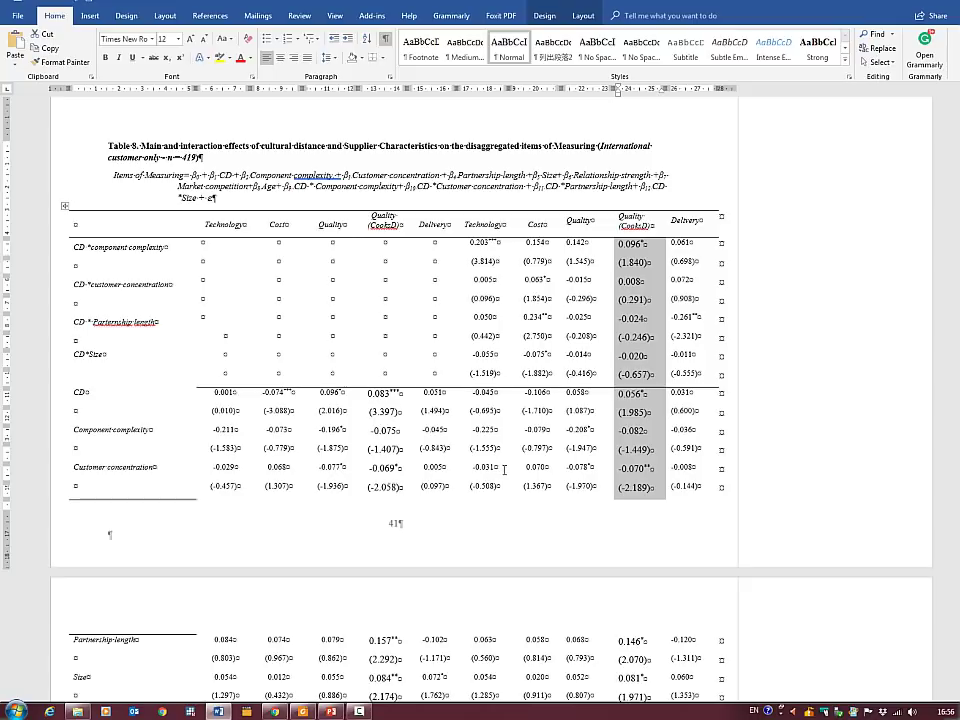
{"action": "left_click", "coordinate": [641, 252]}
{"action": "scroll", "coordinate": [648, 304], "scroll_direction": "down", "scroll_amount": 1}
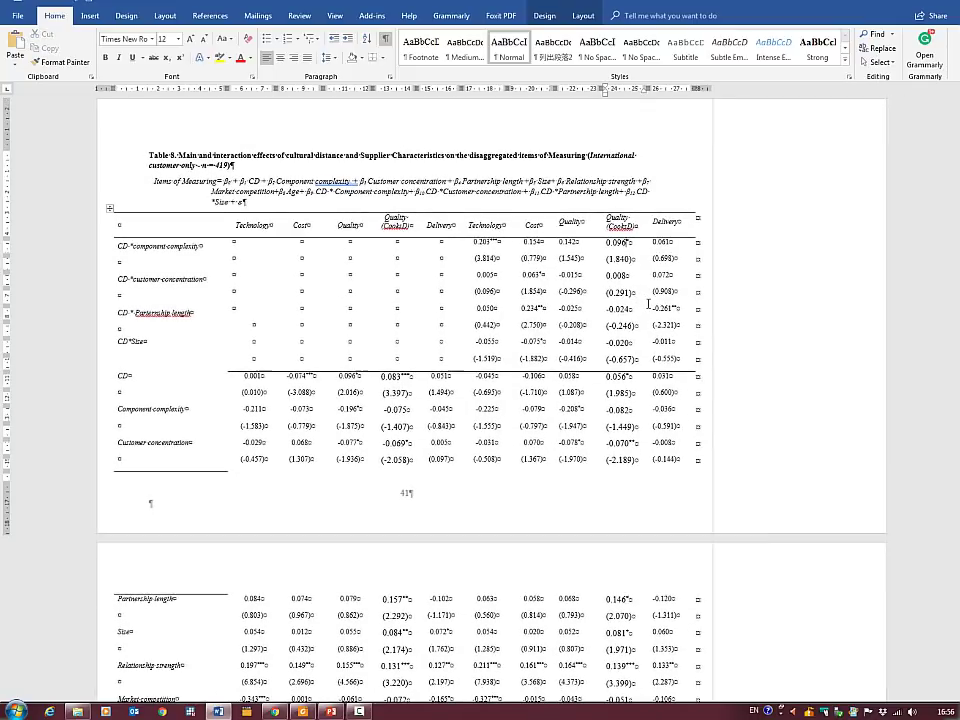
{"action": "scroll", "coordinate": [648, 304], "scroll_direction": "down", "scroll_amount": 3}
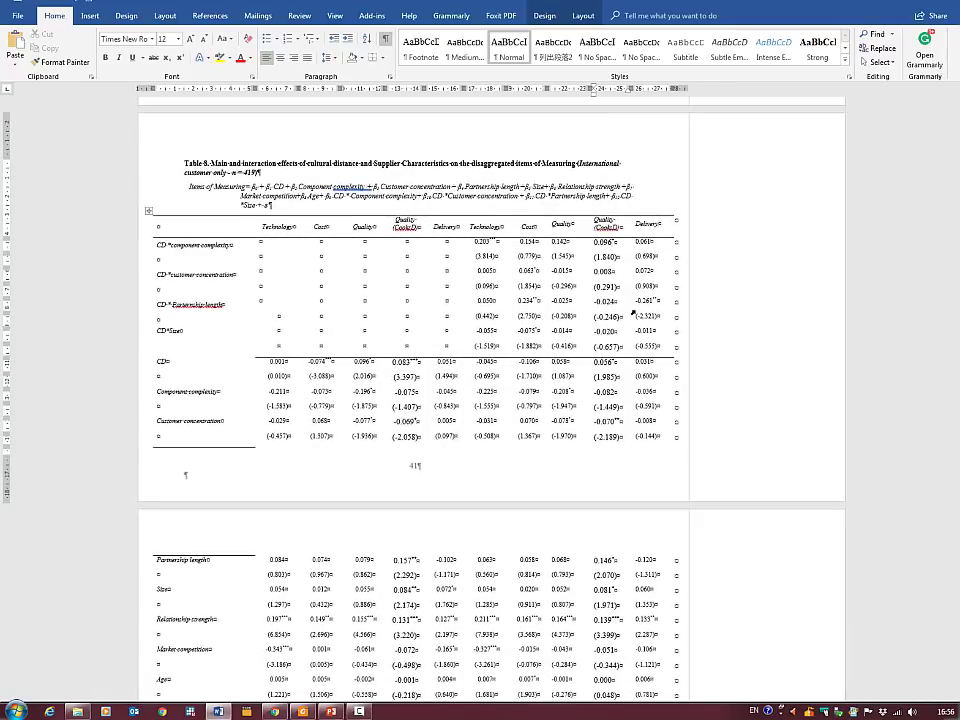
{"action": "scroll", "coordinate": [632, 313], "scroll_direction": "down", "scroll_amount": 1}
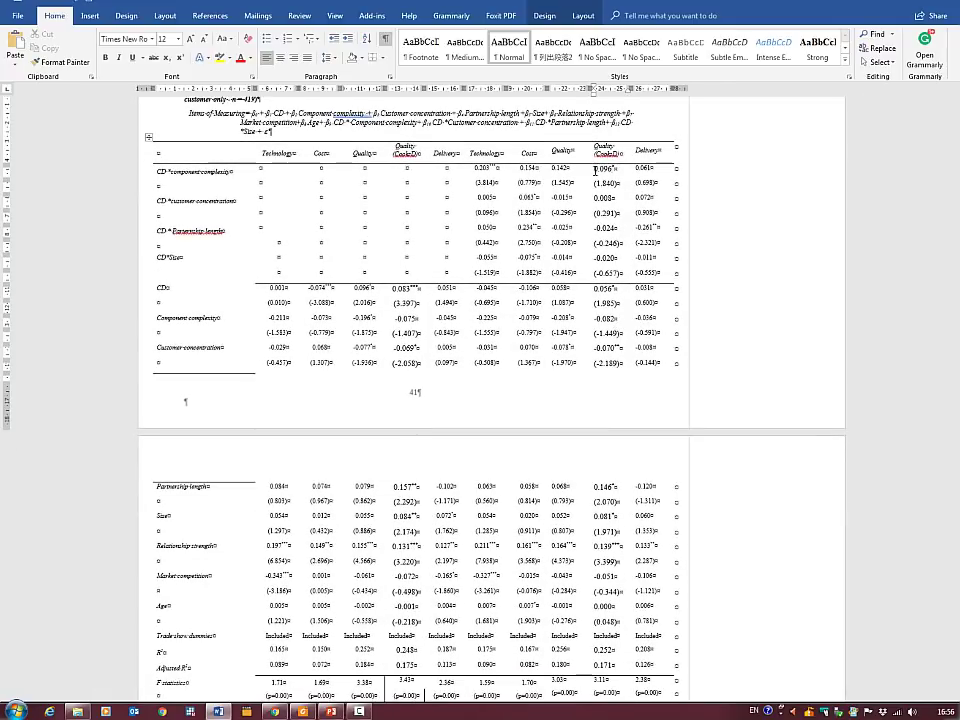
{"action": "left_click_drag", "start_coordinate": [597, 170], "coordinate": [641, 668]}
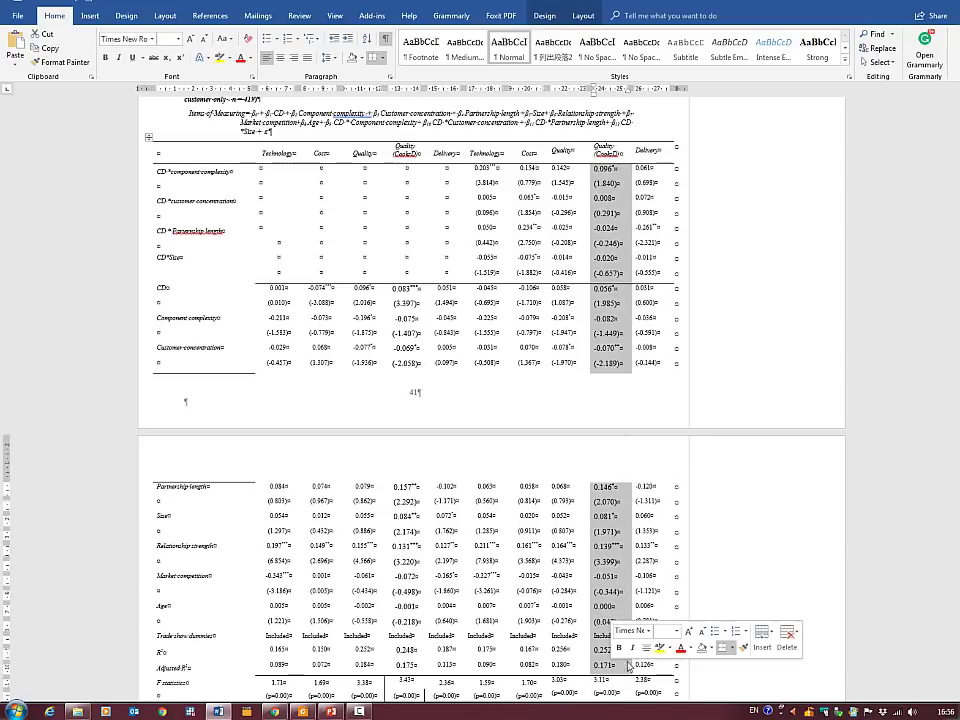
{"action": "left_click", "coordinate": [703, 634]}
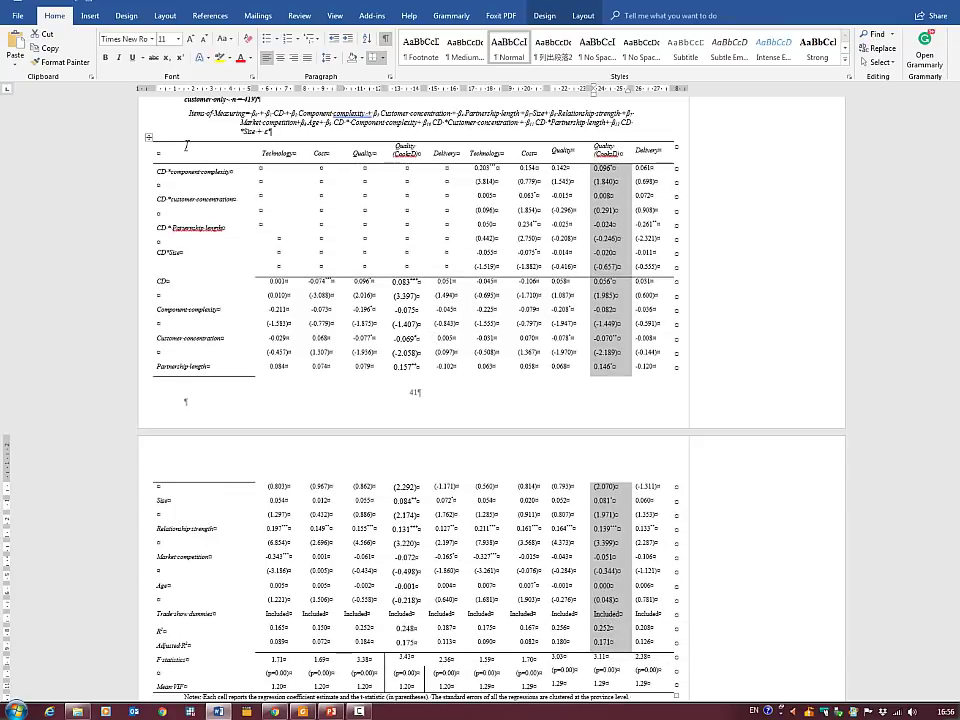
Shift the whole table slightly to the right and narrow its last Delivery column to pull in the outer edge.
{"action": "left_click", "coordinate": [148, 137]}
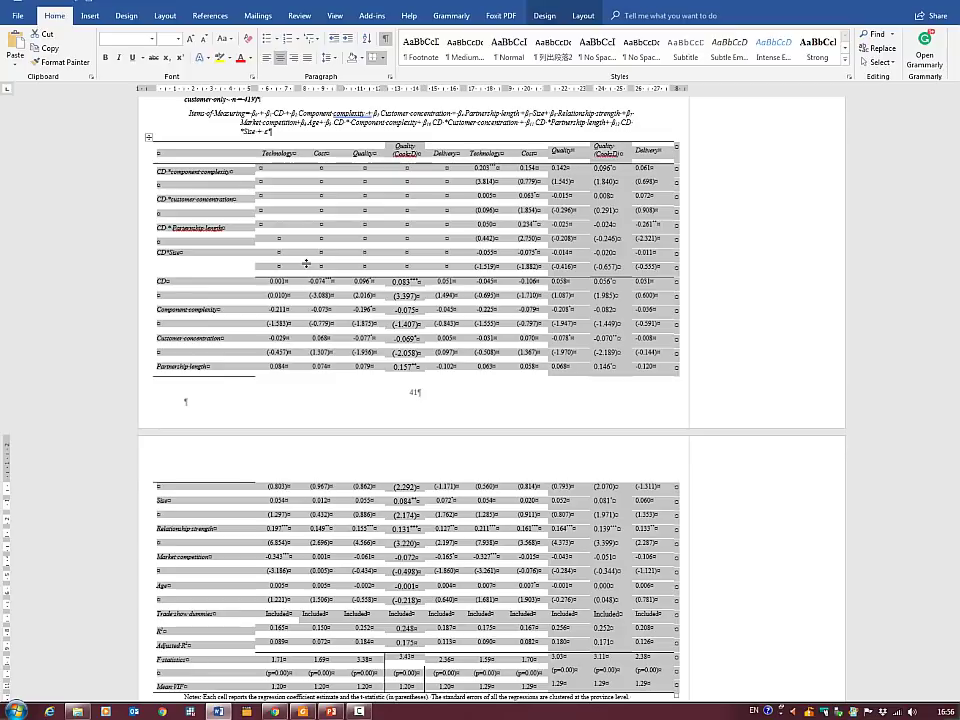
{"action": "mouse_move", "coordinate": [150, 172]}
{"action": "left_mouse_down"}
{"action": "mouse_move", "coordinate": [175, 172]}
{"action": "mouse_move", "coordinate": [158, 137]}
{"action": "left_mouse_up"}
{"action": "left_click", "coordinate": [165, 137]}
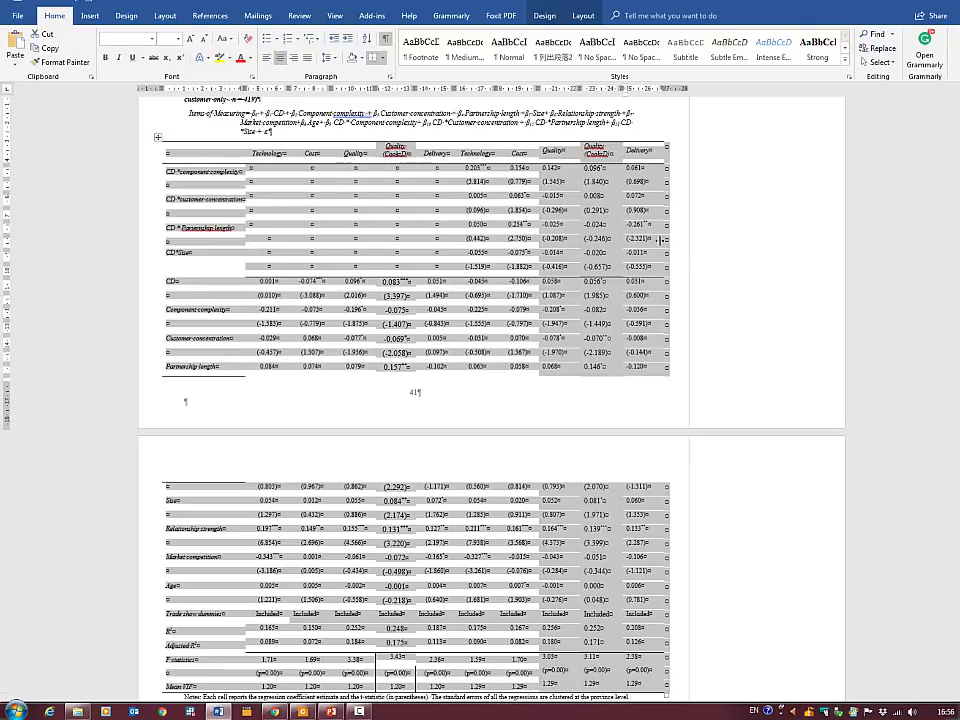
{"action": "left_click_drag", "start_coordinate": [661, 242], "coordinate": [648, 242]}
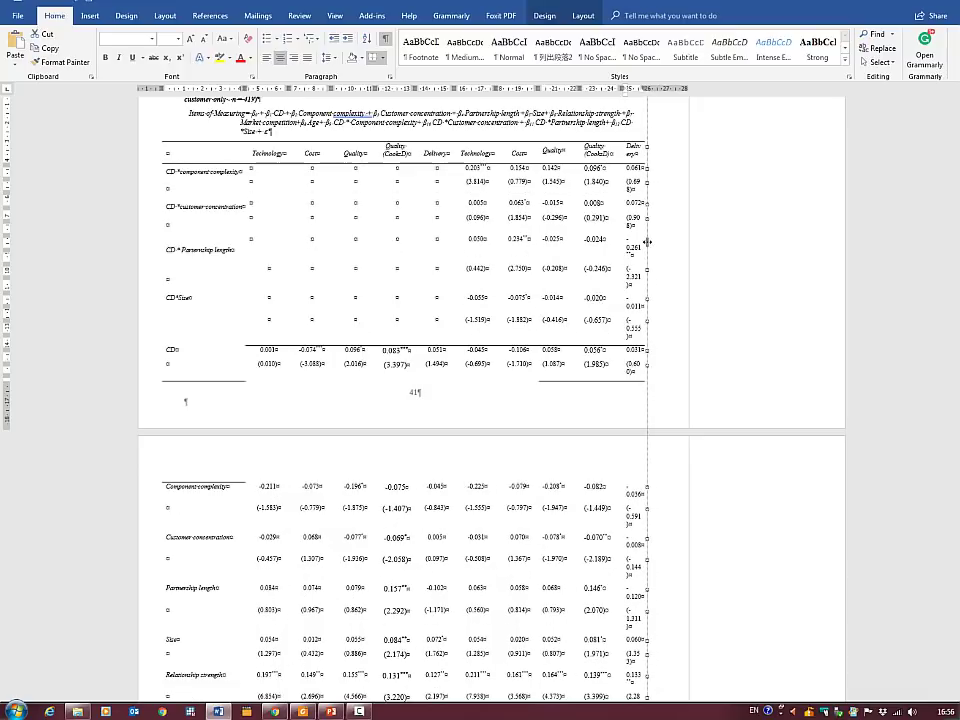
{"action": "left_click_drag", "start_coordinate": [648, 242], "coordinate": [635, 242]}
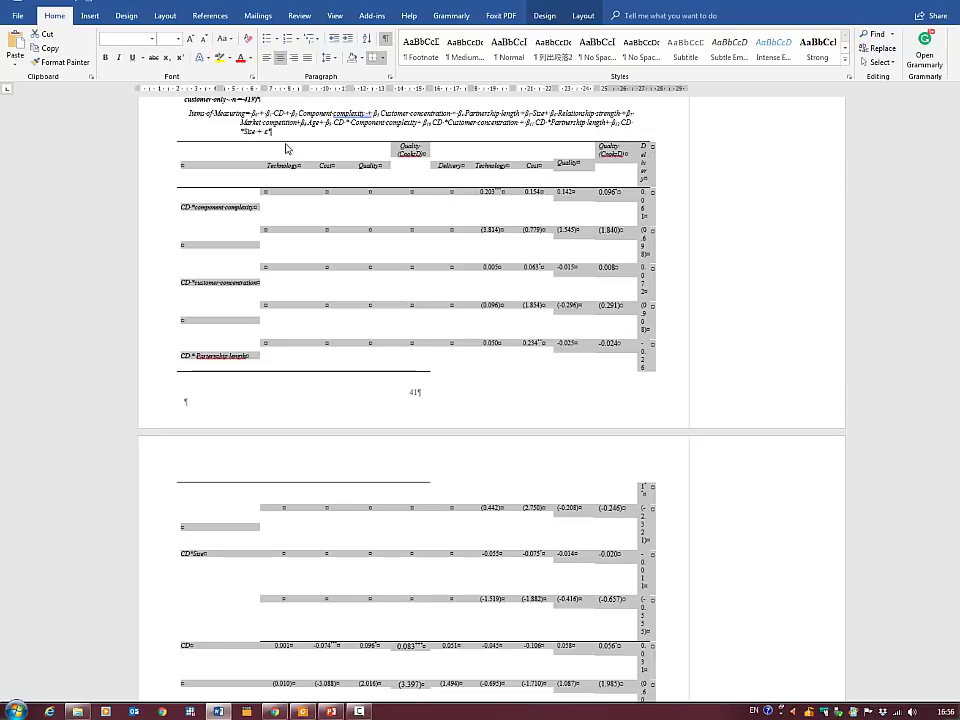
Distribute the ten columns from the first Technology through the last Delivery to equal widths.
{"action": "left_click_drag", "start_coordinate": [286, 149], "coordinate": [651, 145]}
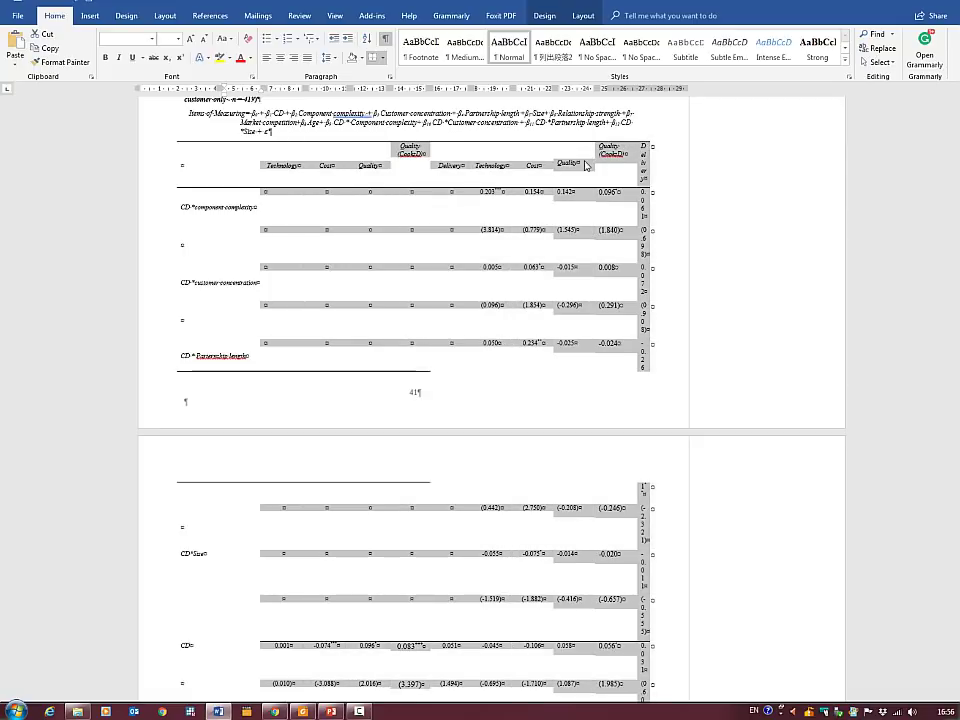
{"action": "left_click", "coordinate": [550, 17]}
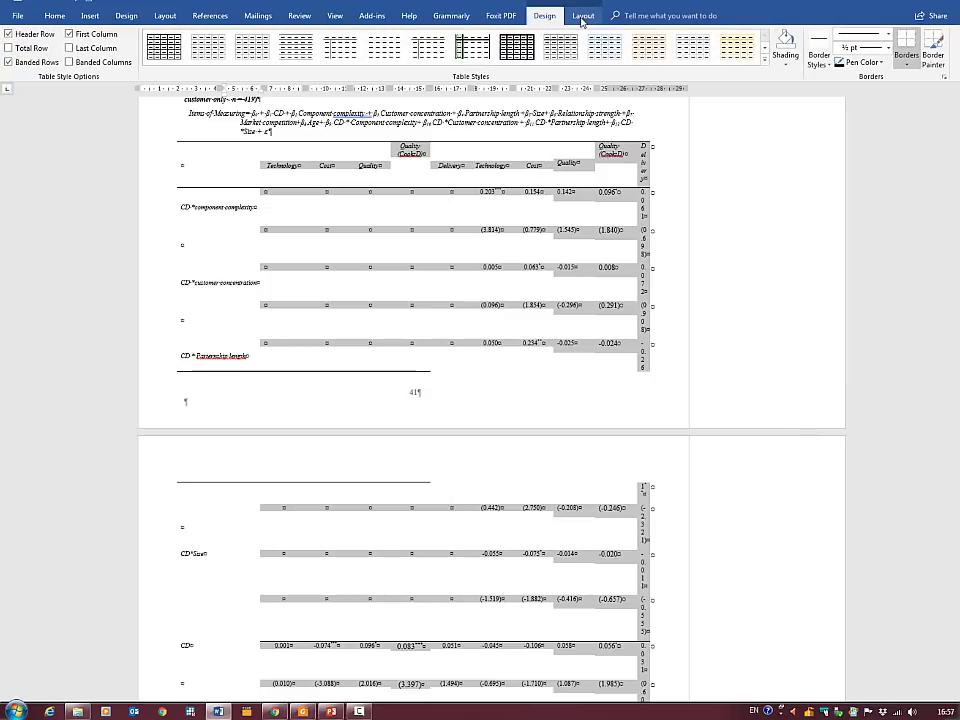
{"action": "left_click", "coordinate": [582, 17]}
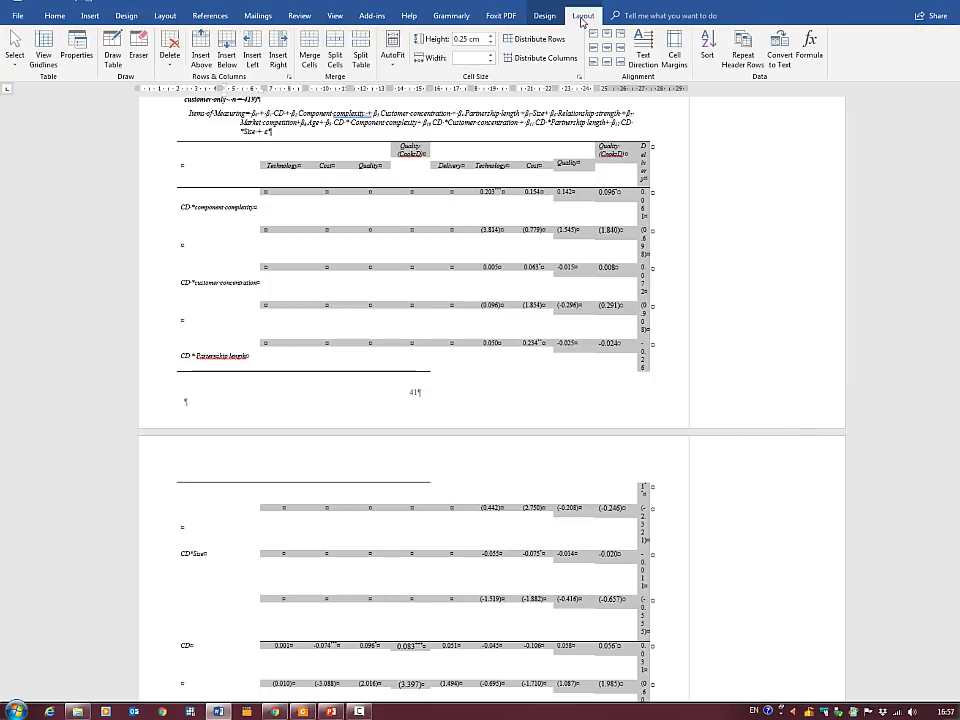
{"action": "left_click", "coordinate": [519, 62]}
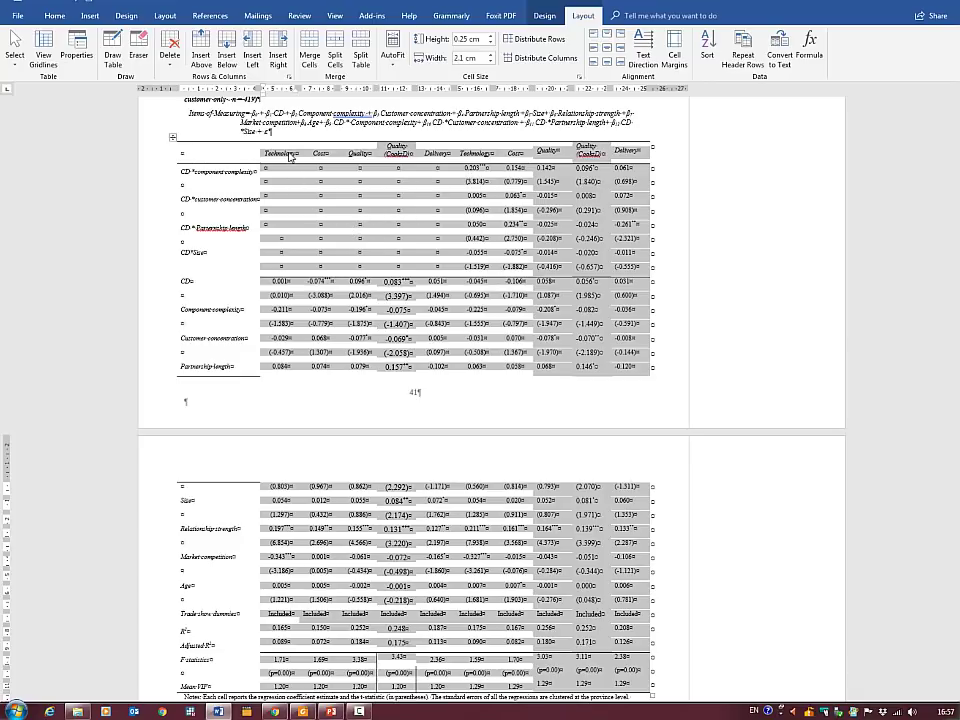
Narrow the last Delivery column once more and redistribute the ten numeric columns to equal widths.
{"action": "left_click", "coordinate": [222, 132]}
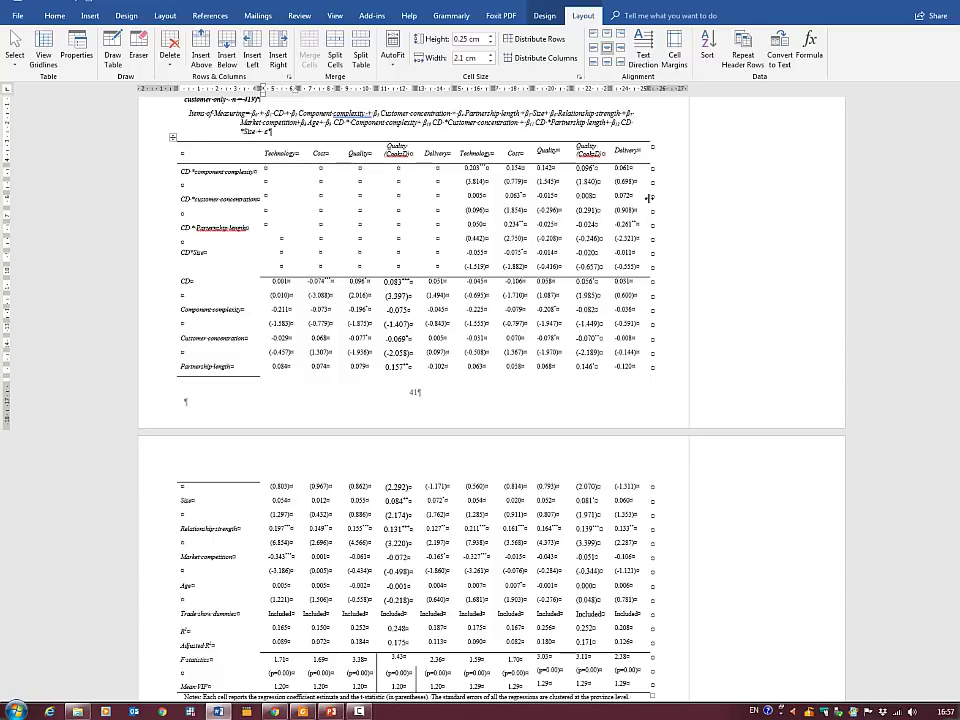
{"action": "left_click_drag", "start_coordinate": [649, 197], "coordinate": [636, 198]}
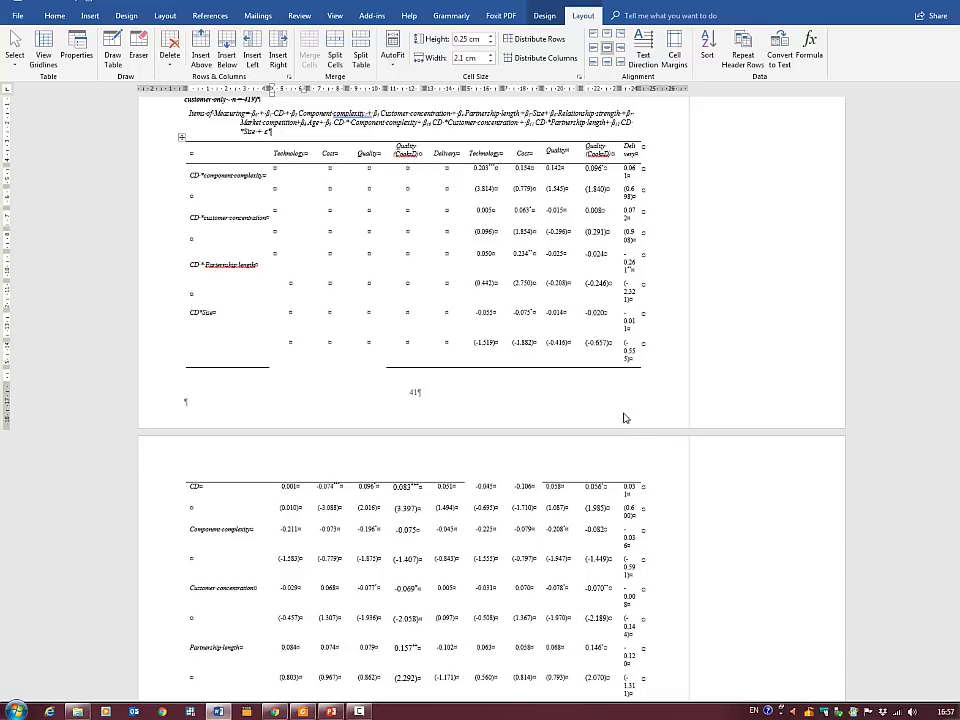
{"action": "mouse_move", "coordinate": [270, 134]}
{"action": "left_click_drag", "start_coordinate": [286, 140], "coordinate": [635, 143]}
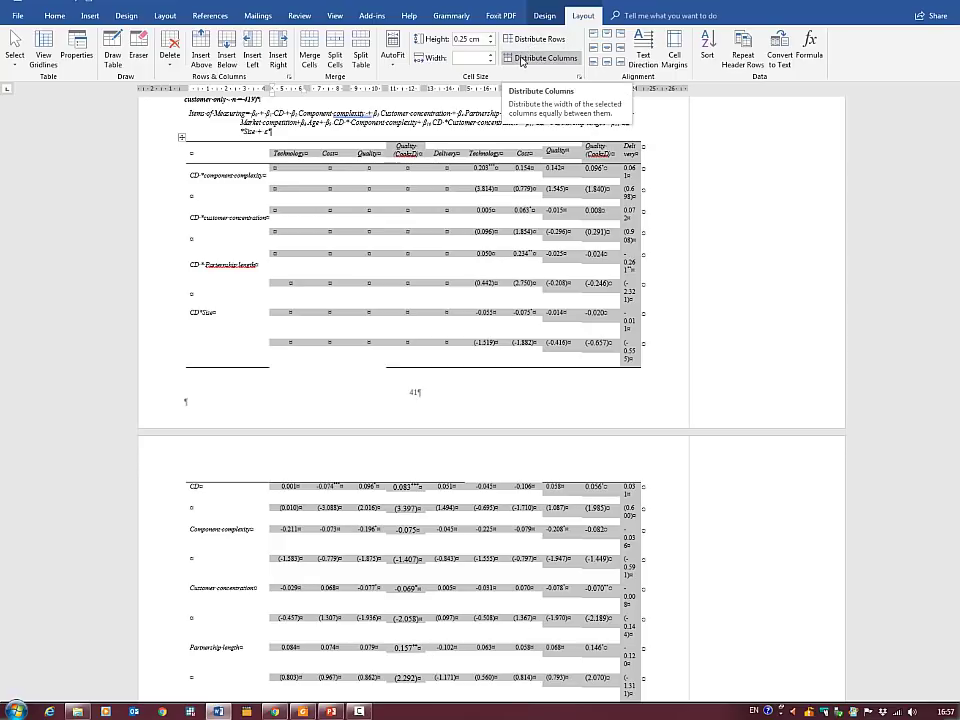
{"action": "left_click", "coordinate": [522, 62]}
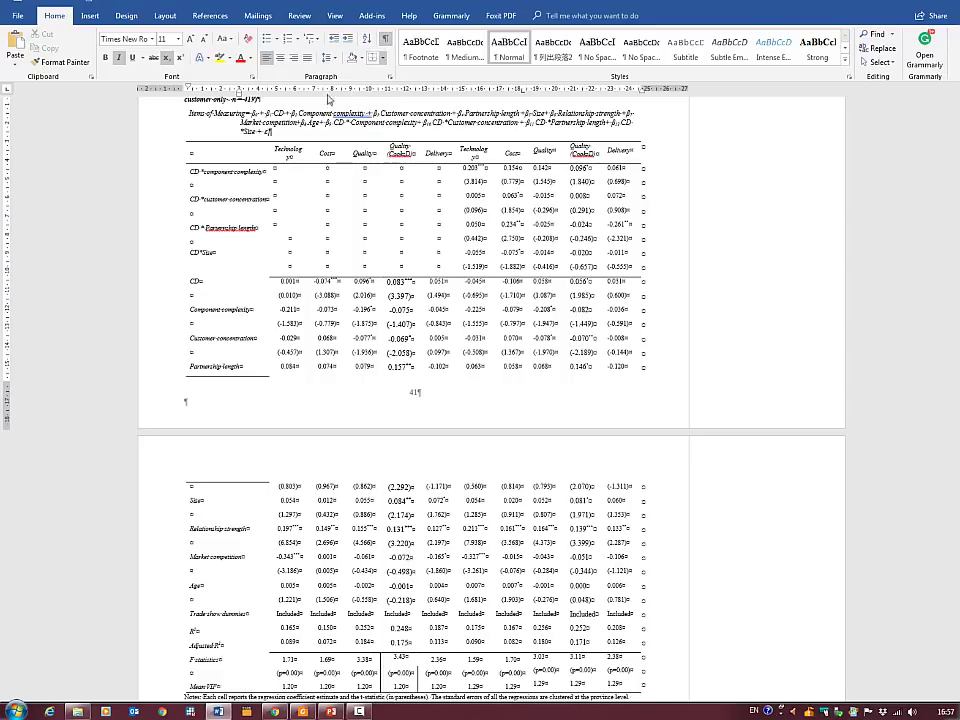
Align the cells of all rows from CD*component complexity through Adjusted R² center left.
{"action": "mouse_move", "coordinate": [168, 176]}
{"action": "left_click_drag", "start_coordinate": [166, 176], "coordinate": [180, 241]}
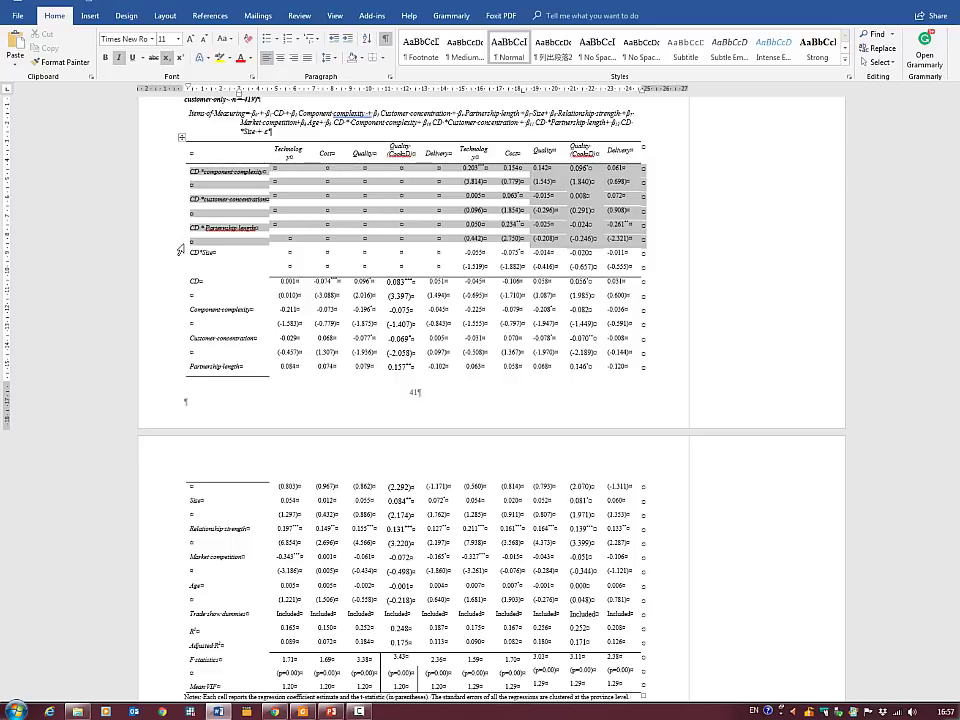
{"action": "left_click_drag", "start_coordinate": [180, 250], "coordinate": [180, 250]}
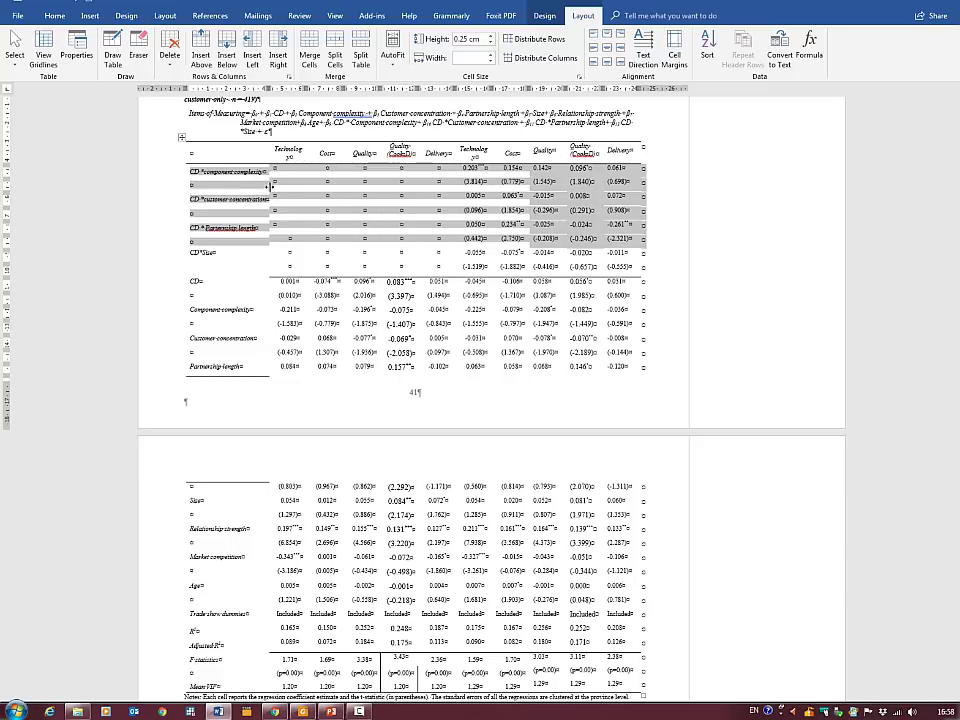
{"action": "left_click", "coordinate": [193, 173]}
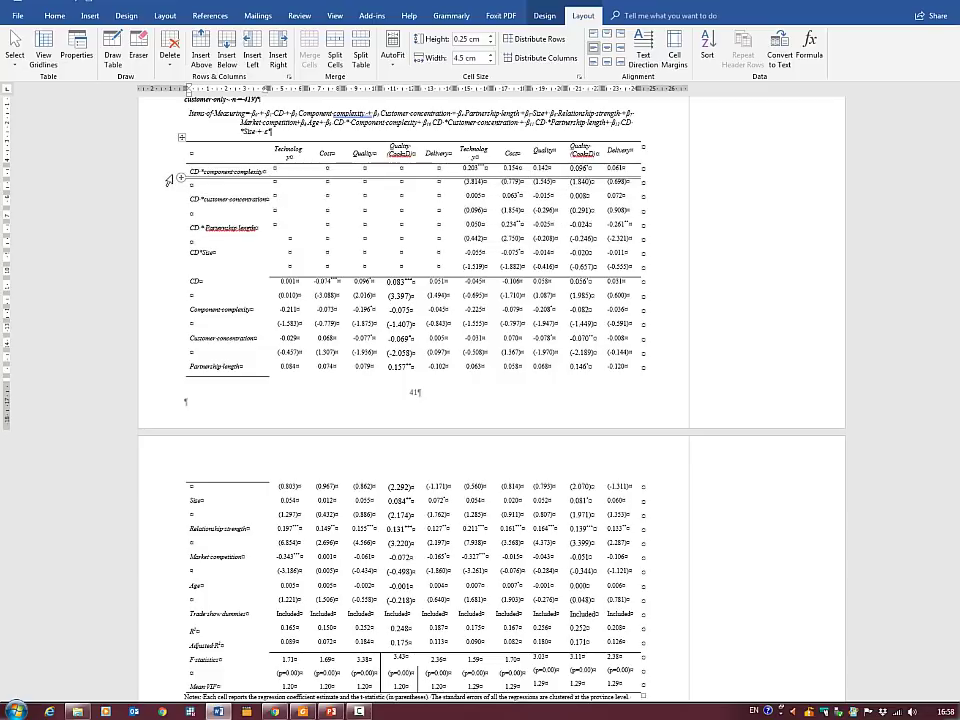
{"action": "left_click_drag", "start_coordinate": [170, 172], "coordinate": [160, 660]}
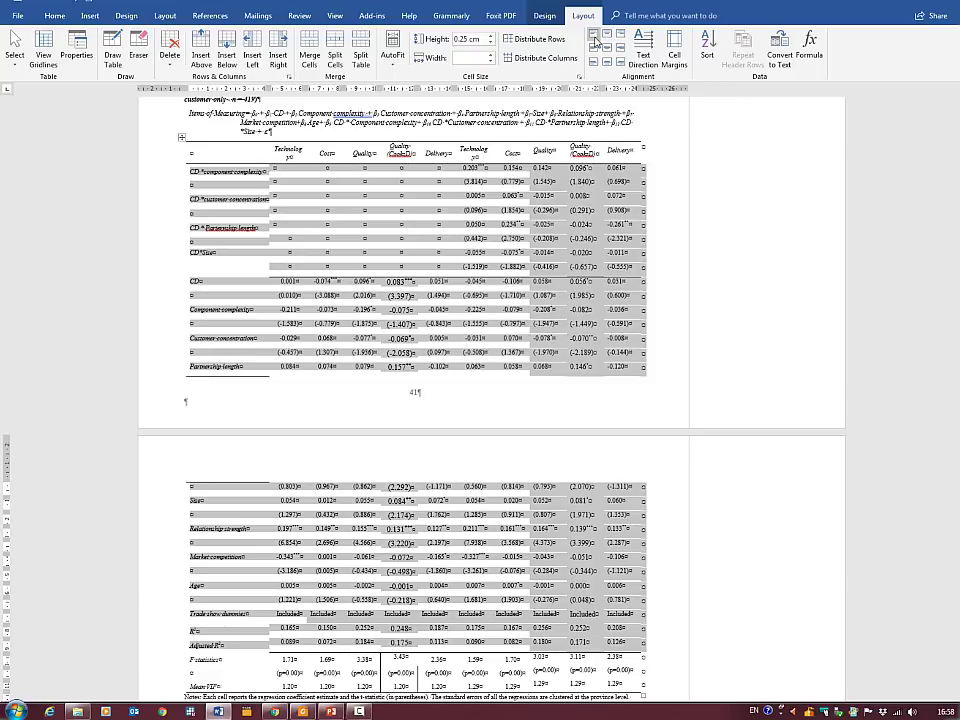
{"action": "left_click", "coordinate": [594, 47]}
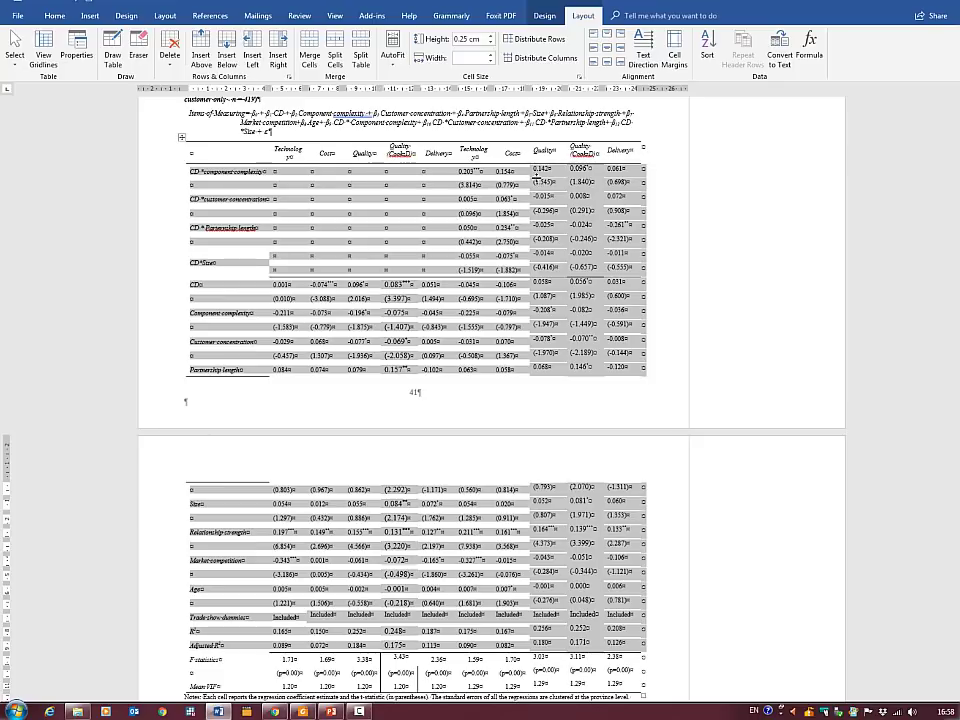
Distribute the rows from CD*component complexity through Adjusted R² evenly and set their height to 0.2 cm.
{"action": "left_click", "coordinate": [539, 180]}
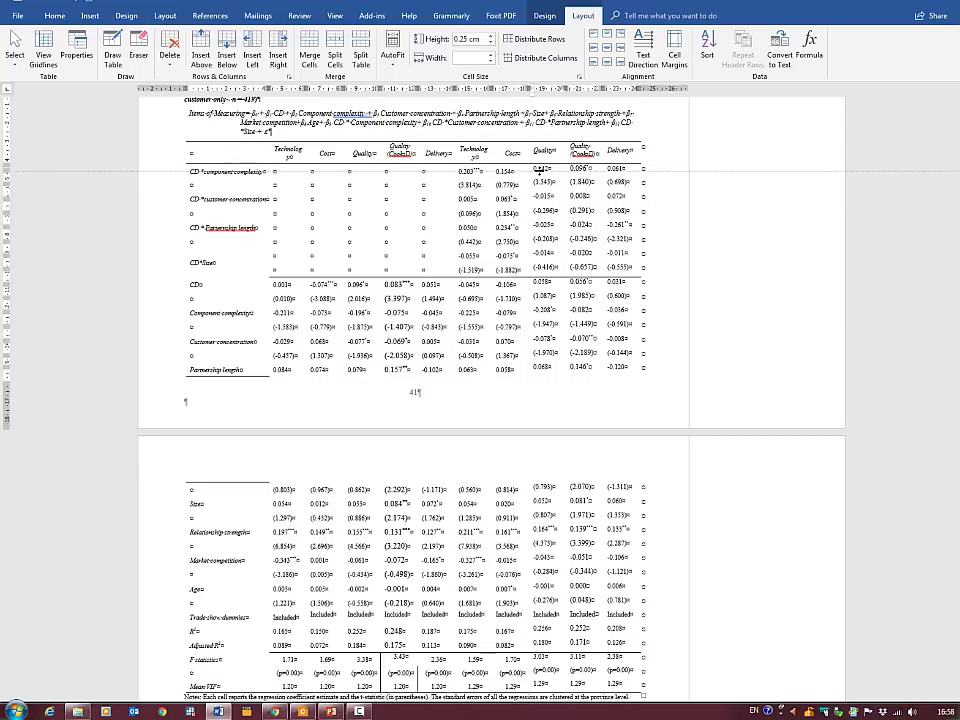
{"action": "right_click", "coordinate": [544, 188]}
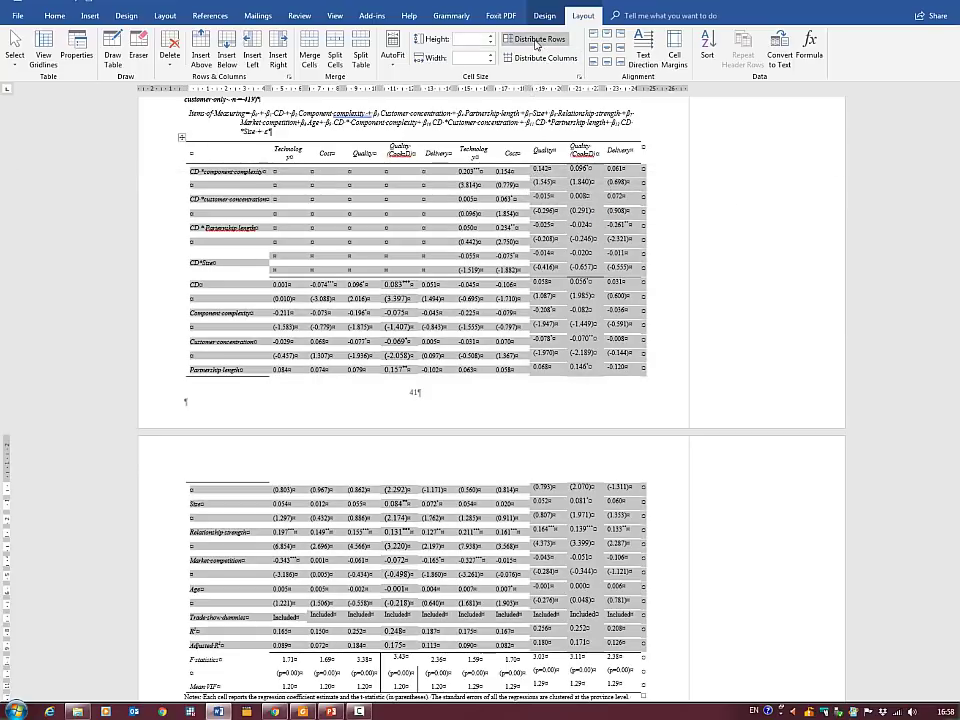
{"action": "left_click", "coordinate": [536, 45]}
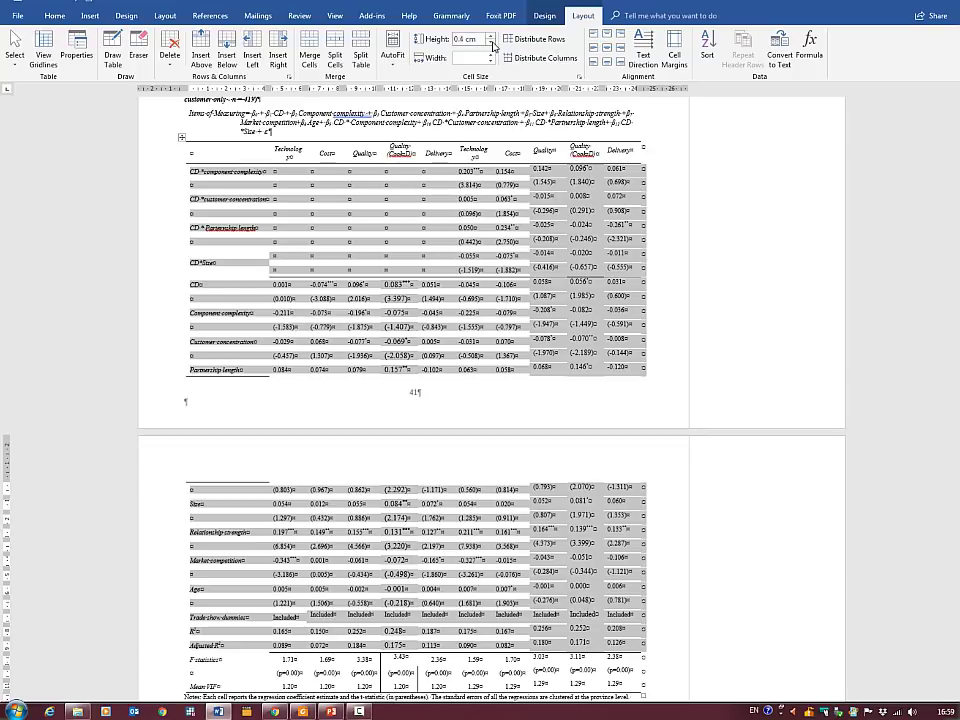
{"action": "left_click", "coordinate": [491, 43]}
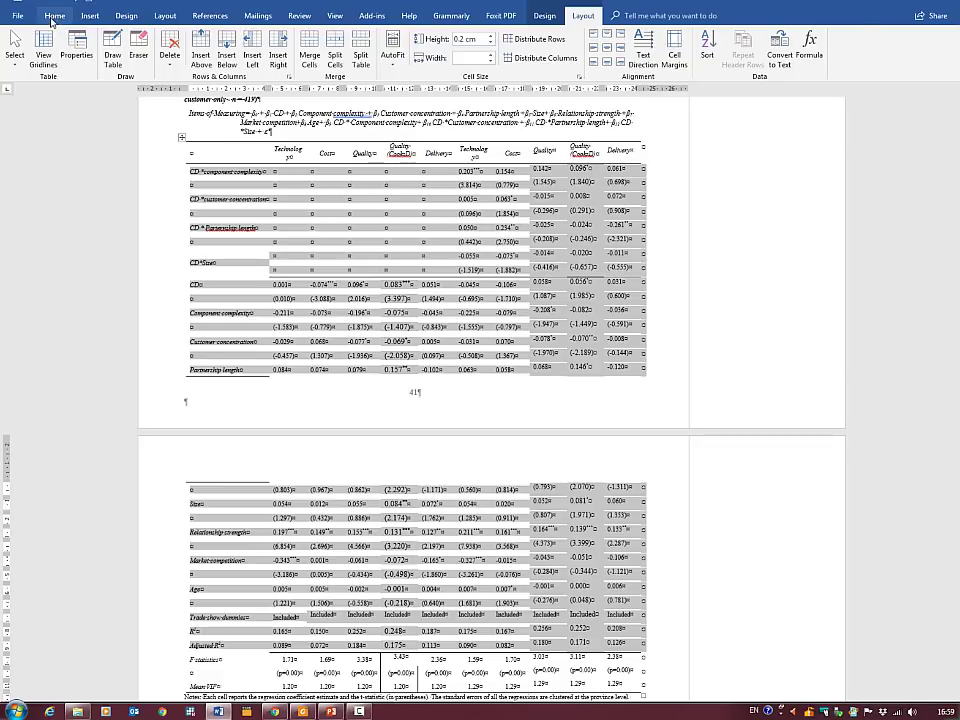
Set the line spacing of the rows from CD*component complexity through Adjusted R² to 1.0.
{"action": "left_click", "coordinate": [54, 16]}
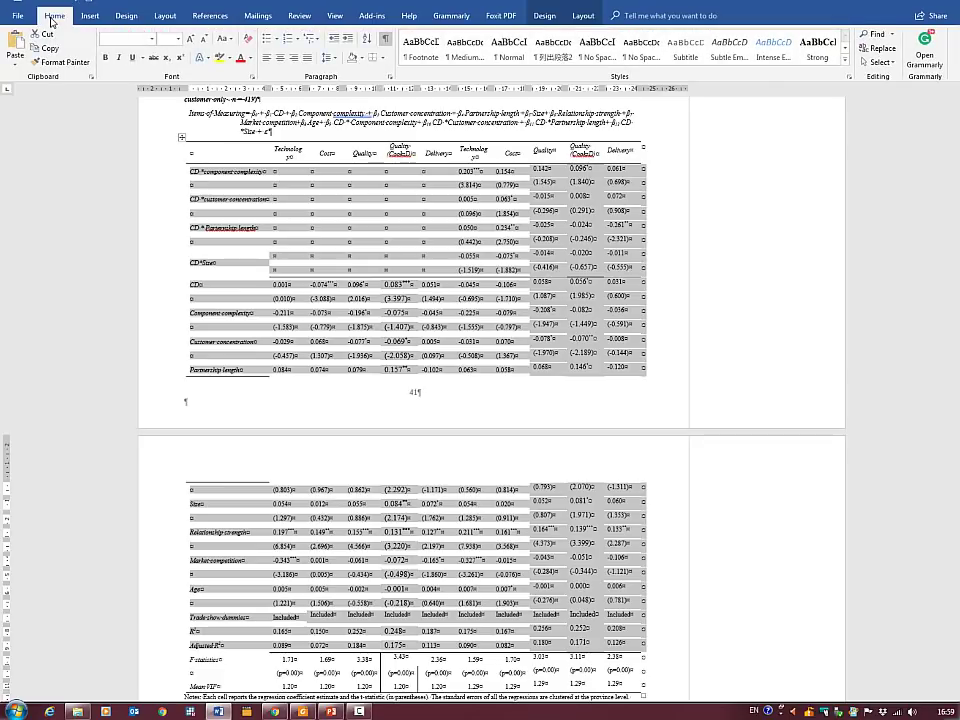
{"action": "left_click", "coordinate": [336, 60]}
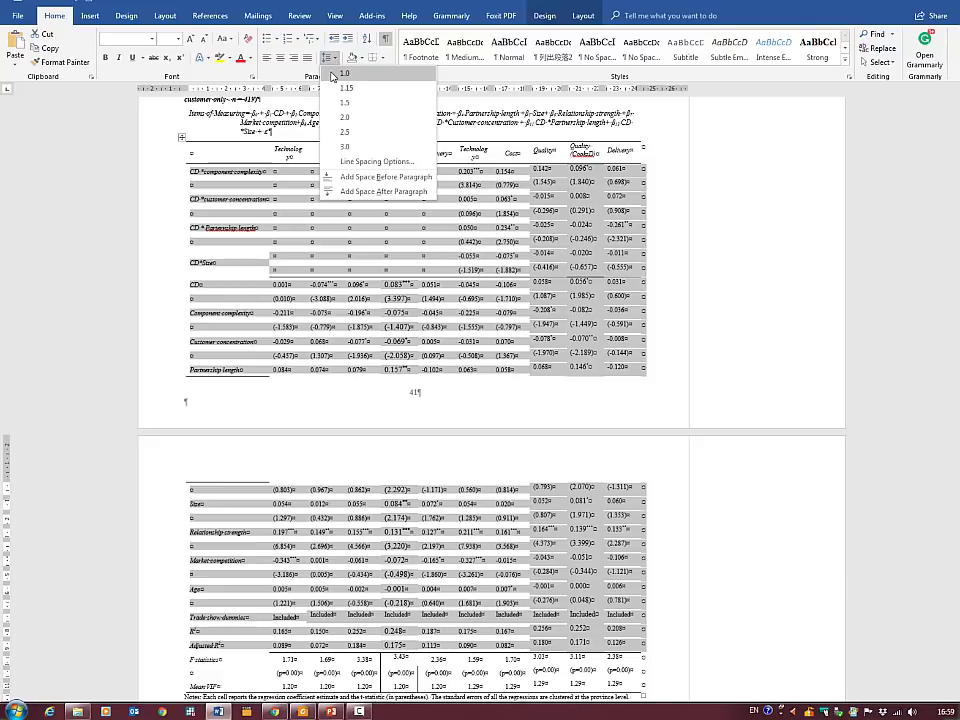
{"action": "left_click", "coordinate": [345, 73]}
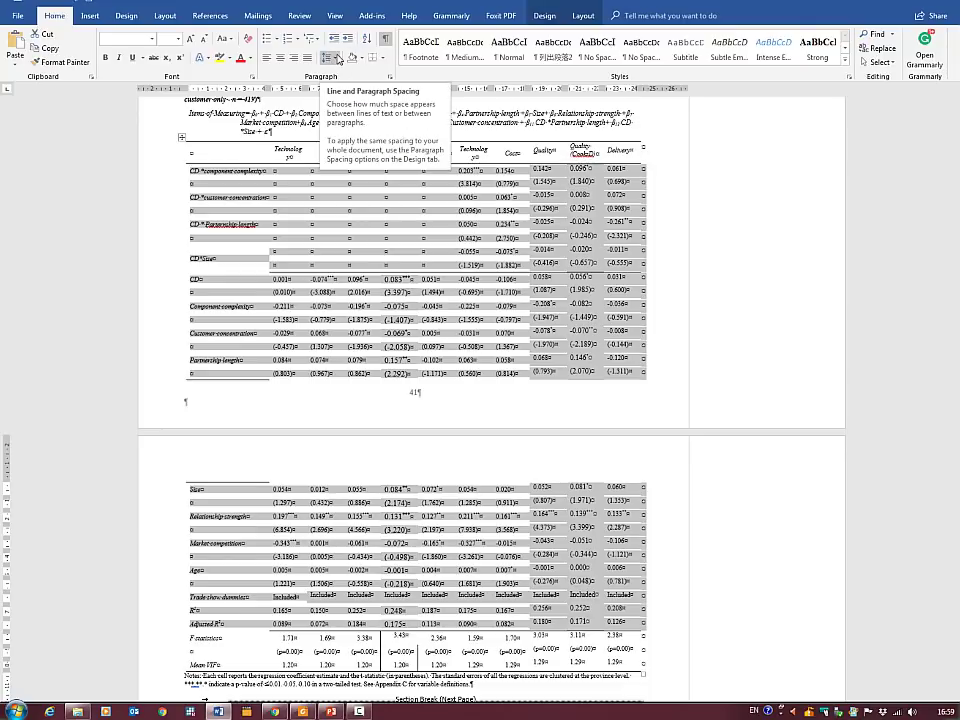
Give the rows from CD*component complexity through Adjusted R² 0 pt spacing before and after and exactly 10 pt line spacing.
{"action": "left_click", "coordinate": [336, 58]}
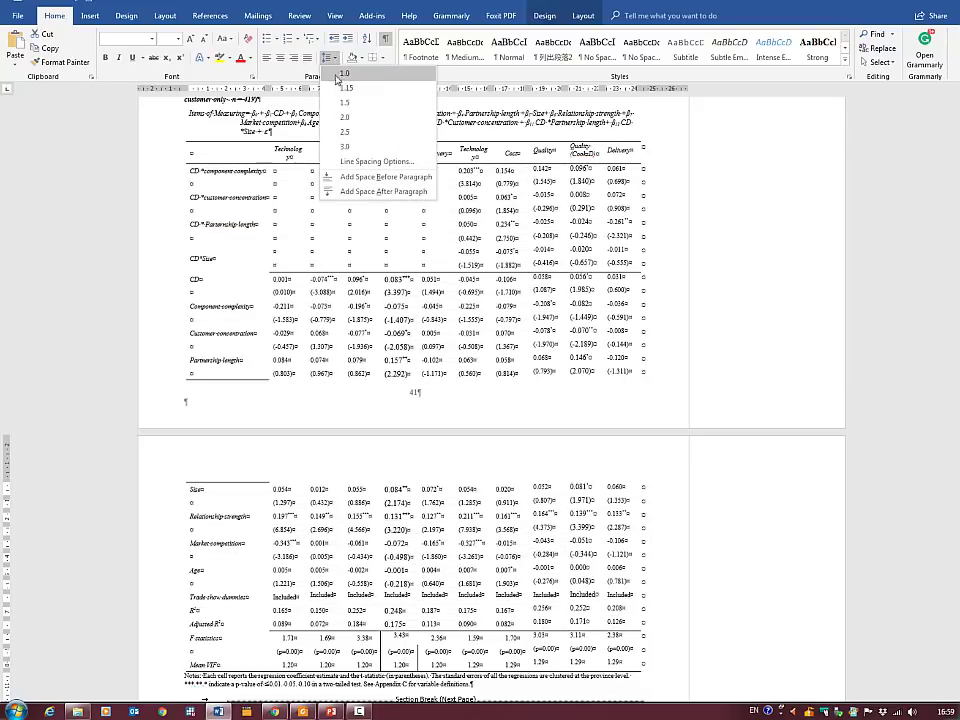
{"action": "left_click", "coordinate": [360, 162]}
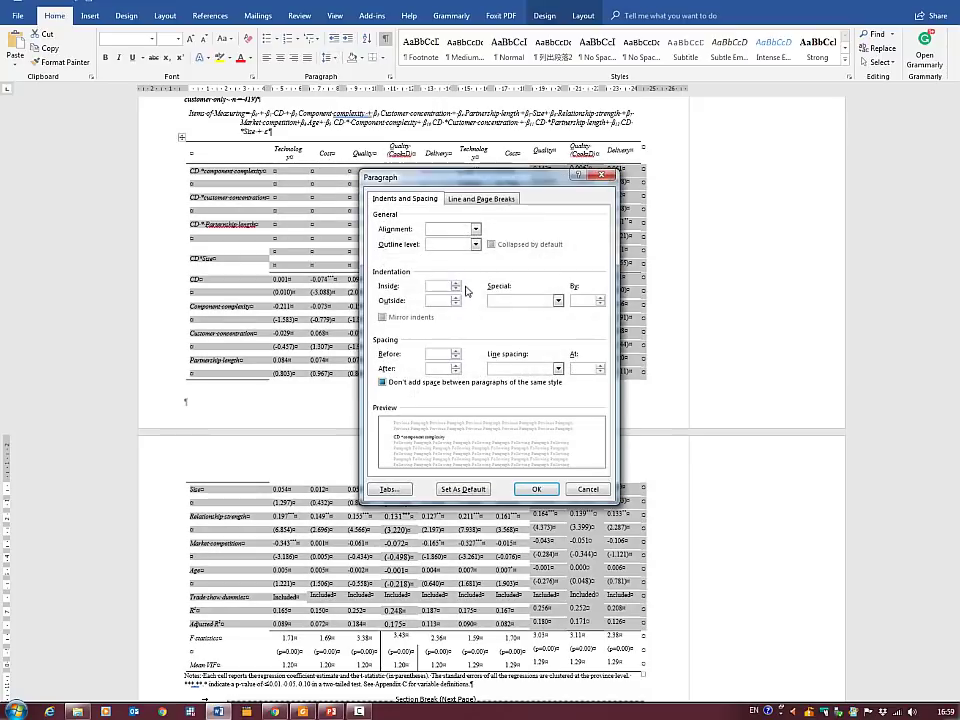
{"action": "left_click", "coordinate": [455, 357]}
{"action": "left_click", "coordinate": [455, 369]}
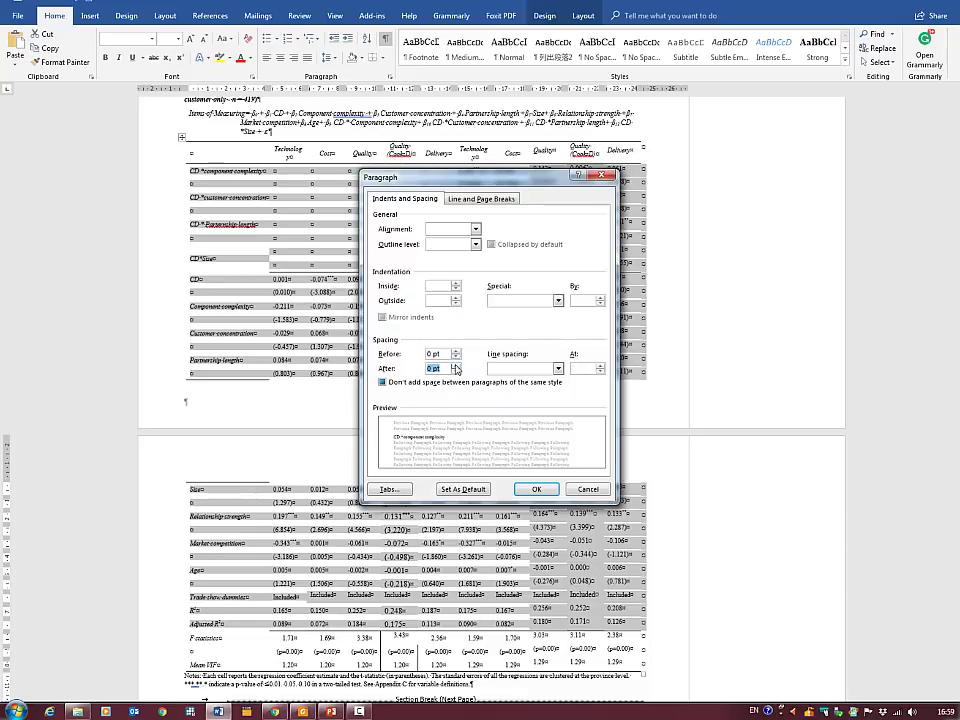
{"action": "left_click", "coordinate": [558, 369]}
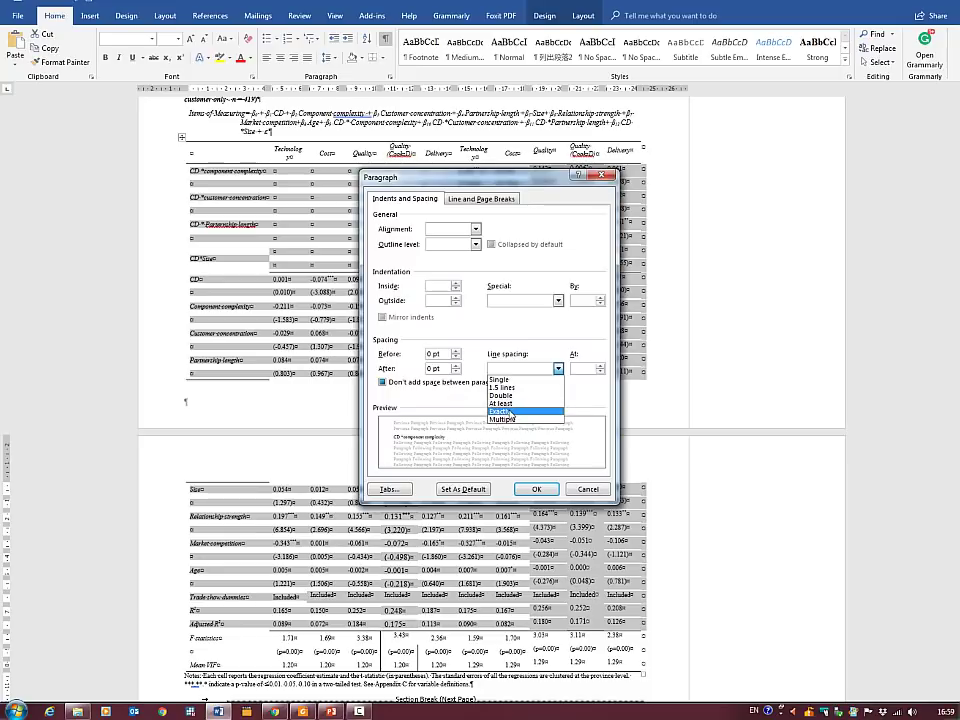
{"action": "left_click", "coordinate": [540, 411]}
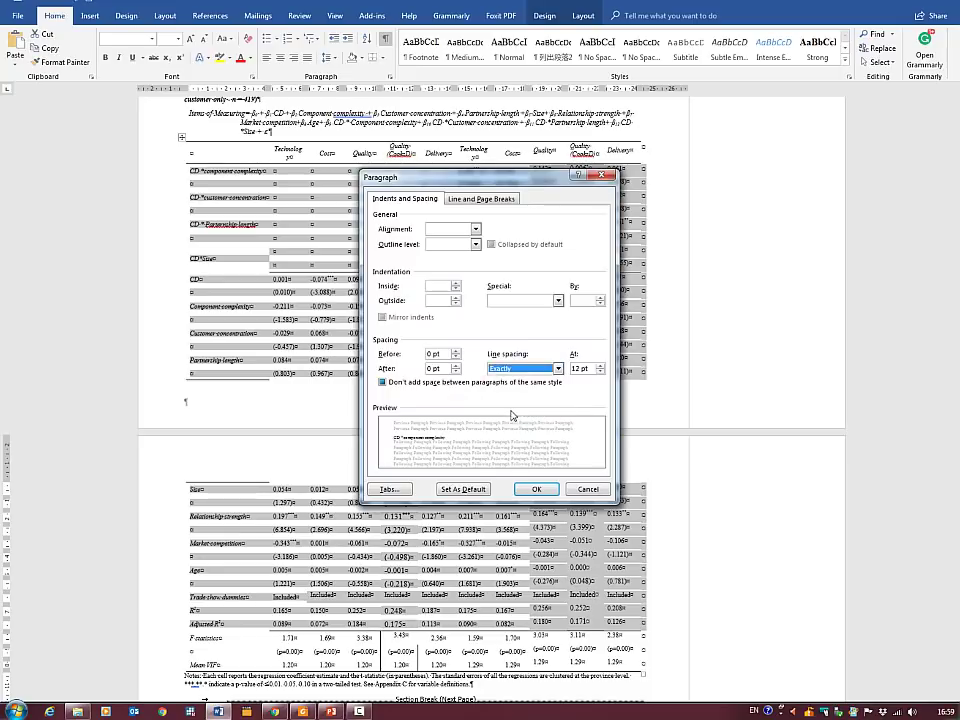
{"action": "left_click", "coordinate": [600, 372]}
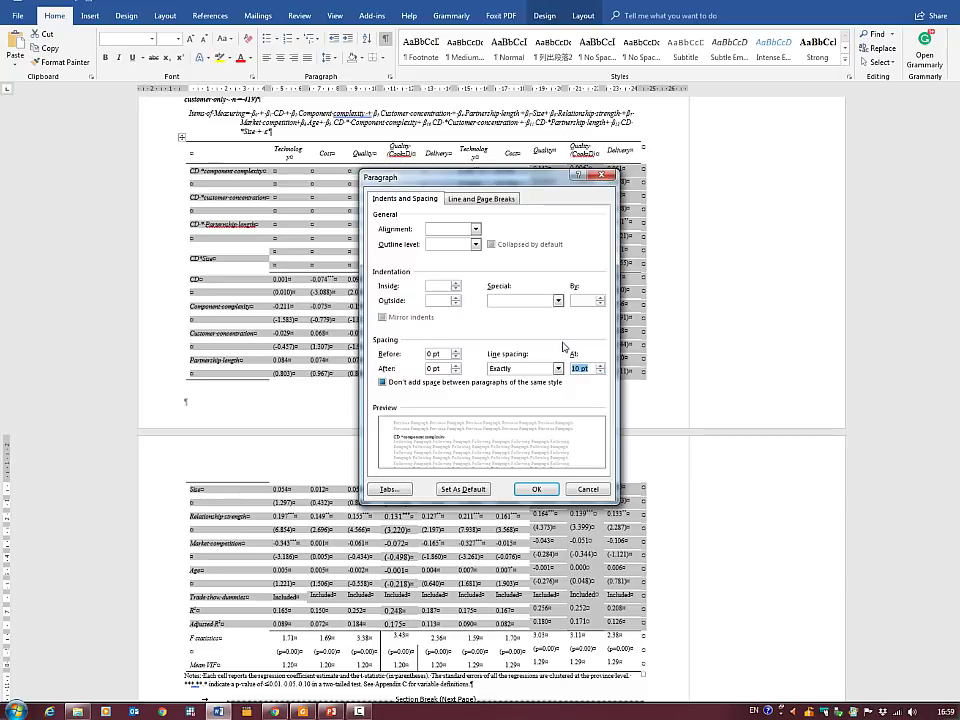
{"action": "left_click", "coordinate": [537, 490]}
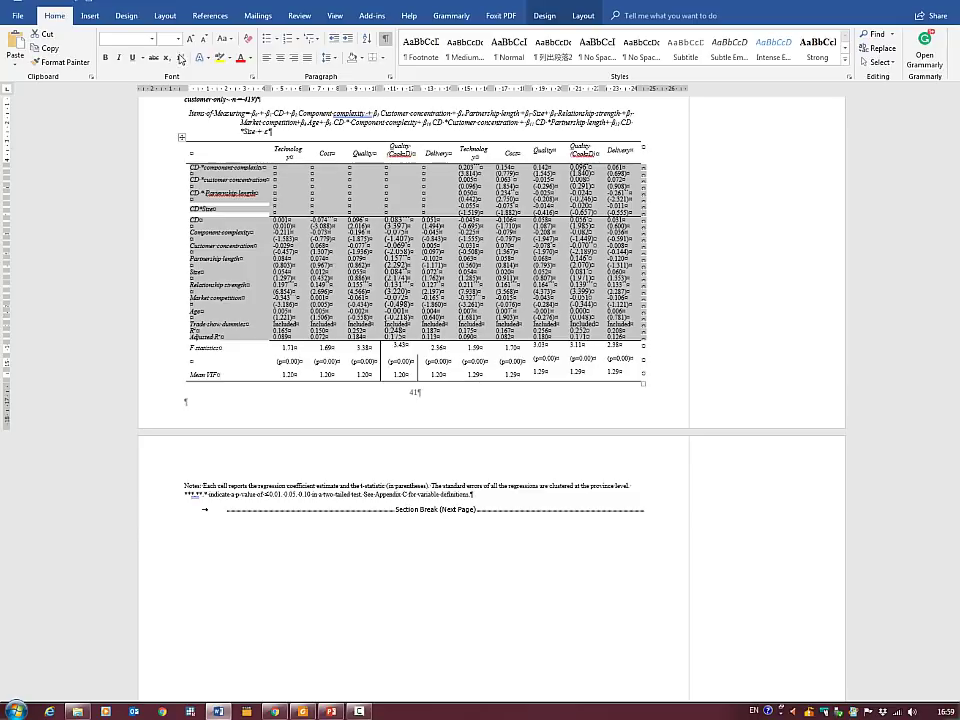
Set the font size of the rows from CD*component complexity through Adjusted R² to 10.
{"action": "left_click", "coordinate": [177, 38]}
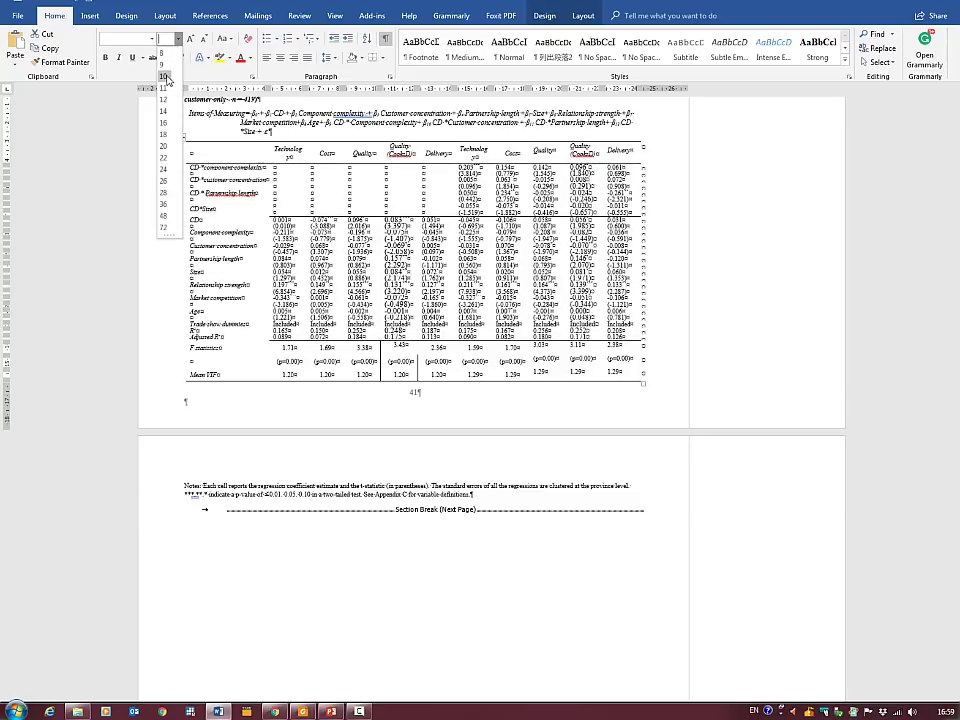
{"action": "key", "text": "Escape"}
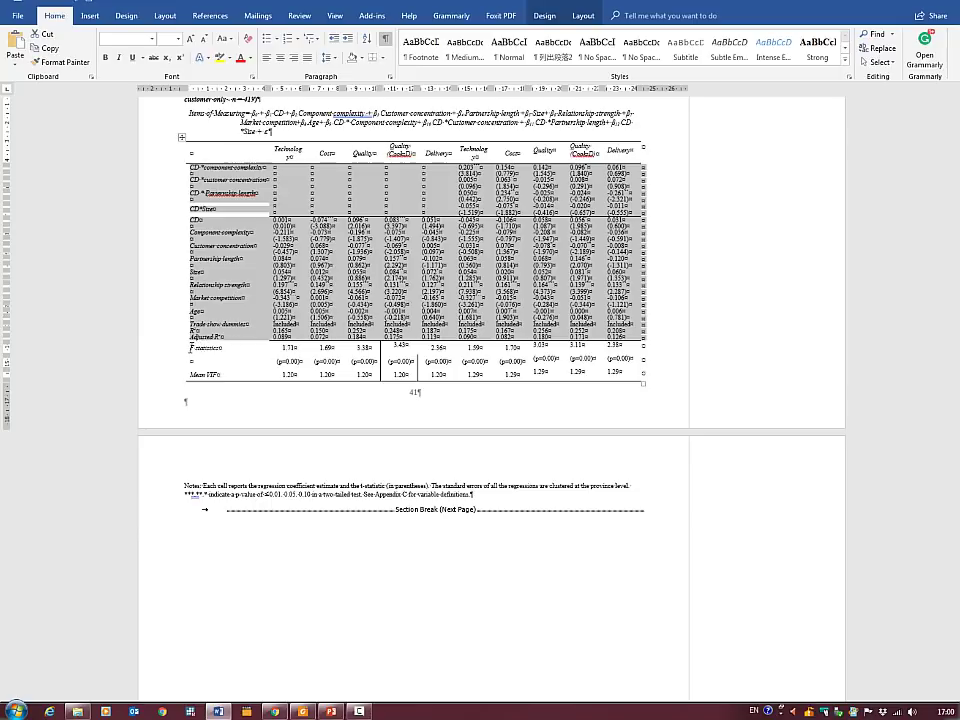
Give the rows from F statistics through Mean VIF 0 pt spacing after and exactly 10 pt line spacing.
{"action": "mouse_move", "coordinate": [172, 347]}
{"action": "left_click_drag", "start_coordinate": [199, 347], "coordinate": [631, 376]}
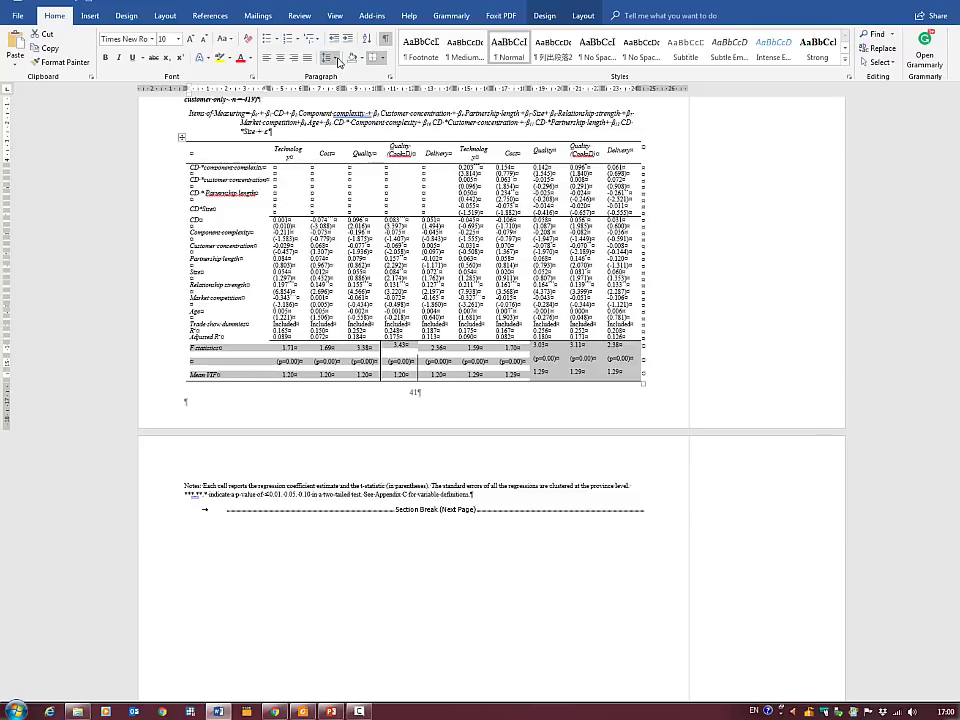
{"action": "left_click", "coordinate": [338, 62]}
{"action": "left_click", "coordinate": [330, 77]}
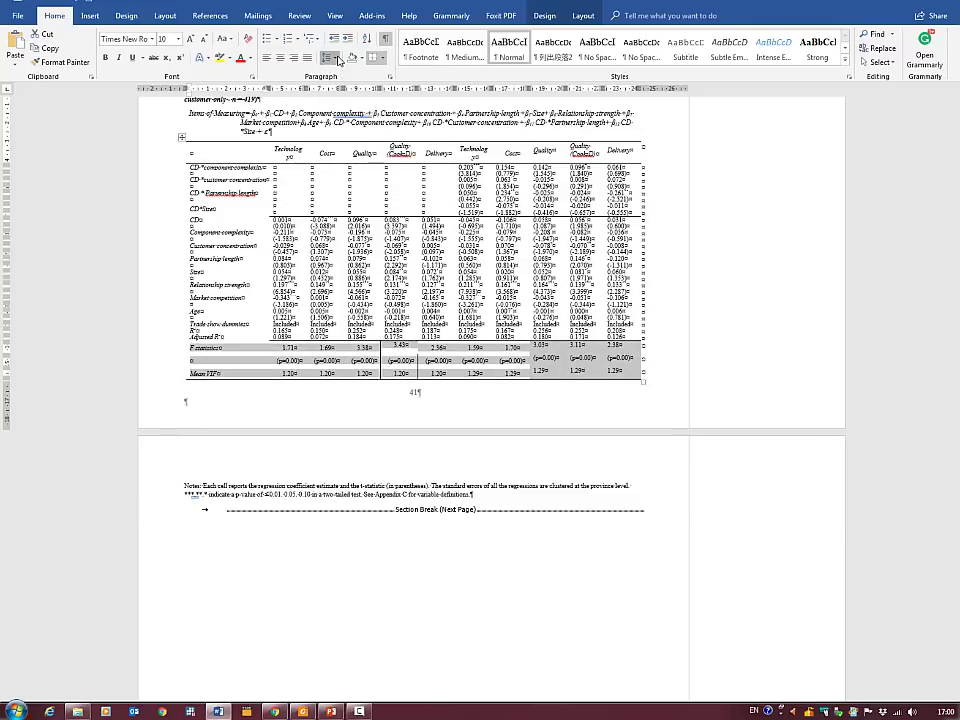
{"action": "left_click", "coordinate": [331, 57]}
{"action": "left_click", "coordinate": [372, 161]}
{"action": "left_click", "coordinate": [456, 372]}
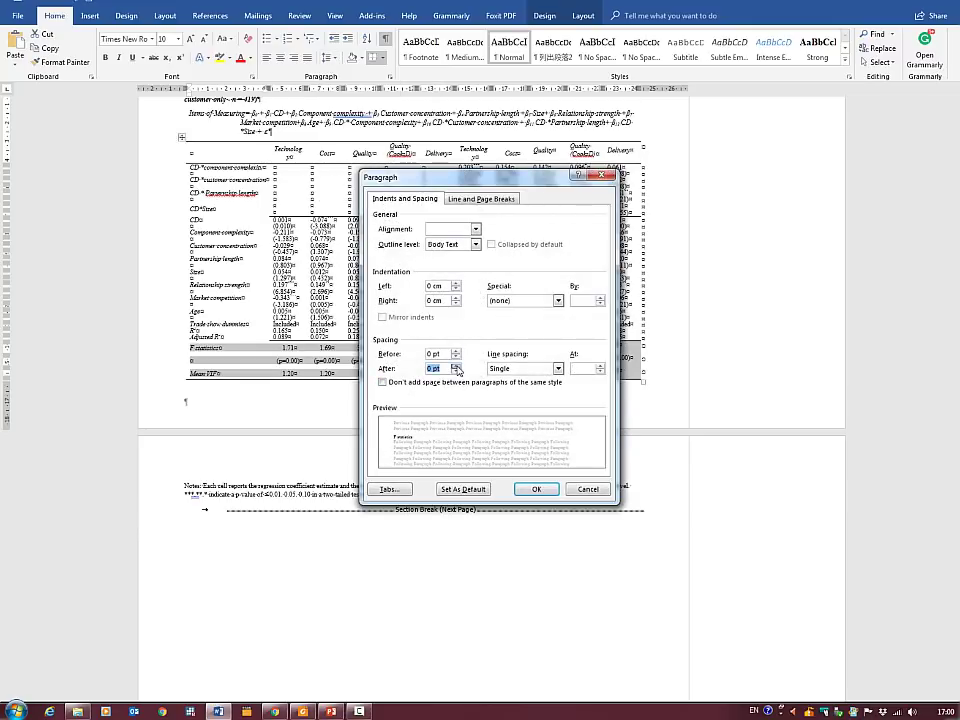
{"action": "left_click", "coordinate": [559, 369]}
{"action": "left_click", "coordinate": [520, 411]}
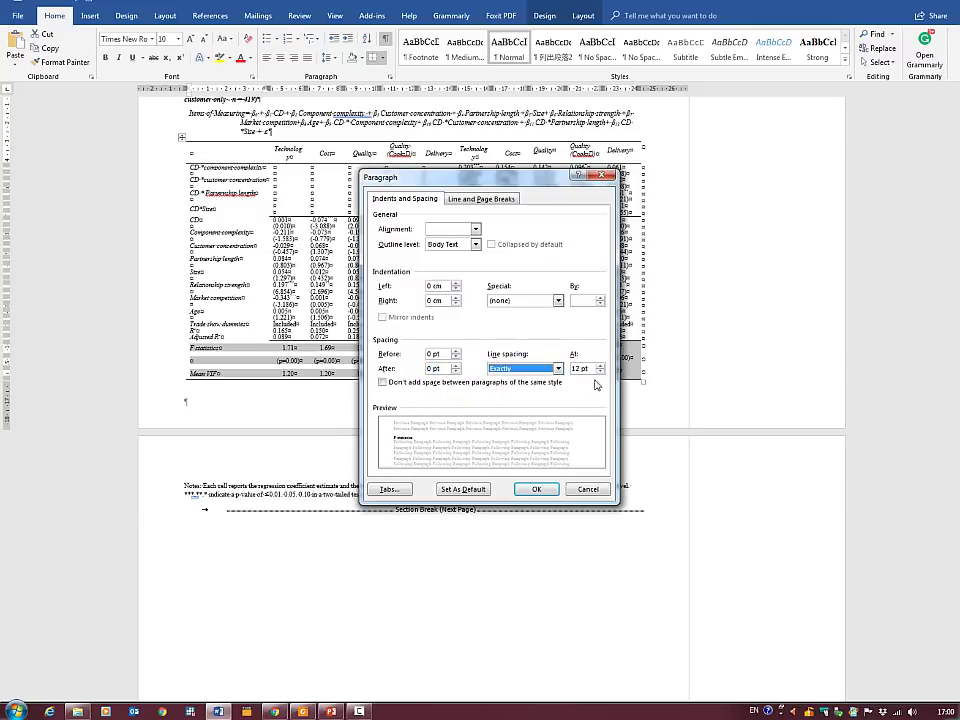
{"action": "double_click", "coordinate": [601, 373]}
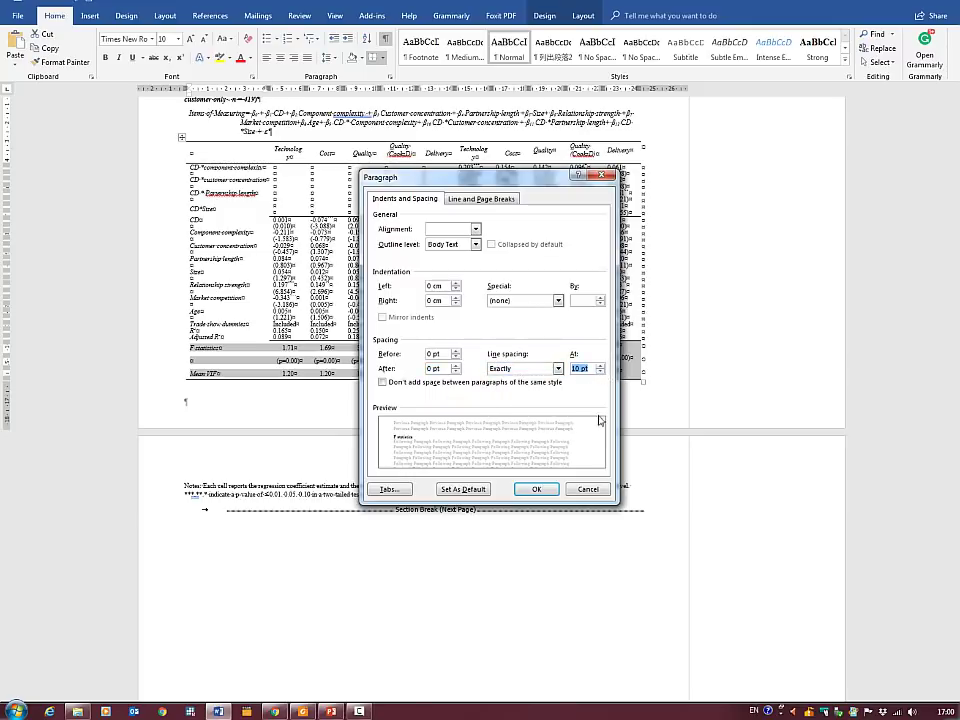
{"action": "left_click", "coordinate": [538, 490]}
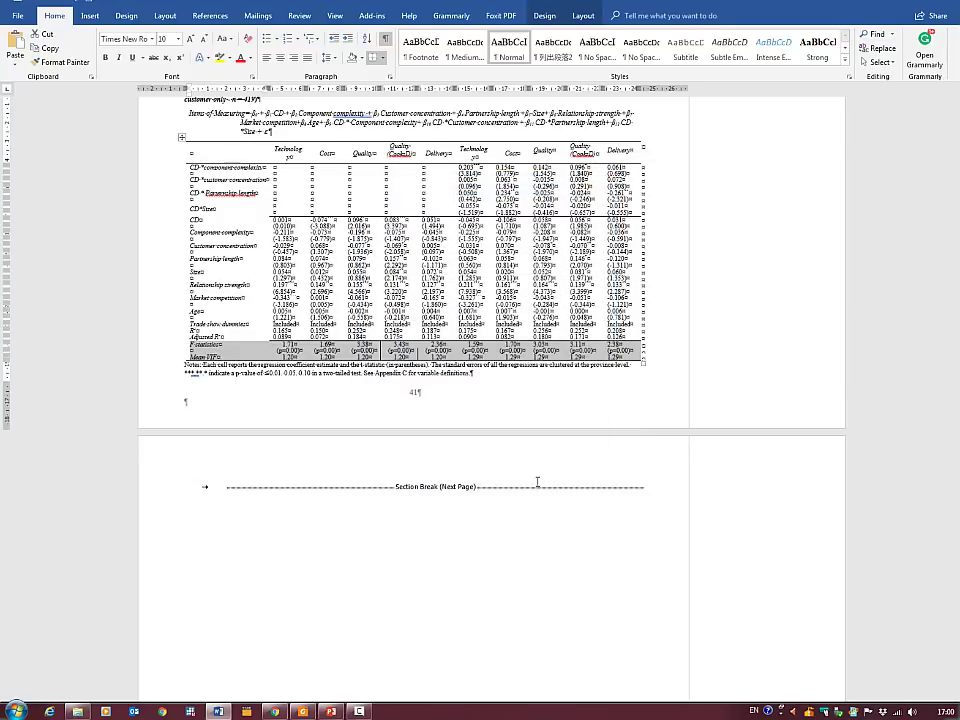
Use font size 10 for the F statistics through Mean VIF rows and align their cells center left.
{"action": "left_click", "coordinate": [182, 38]}
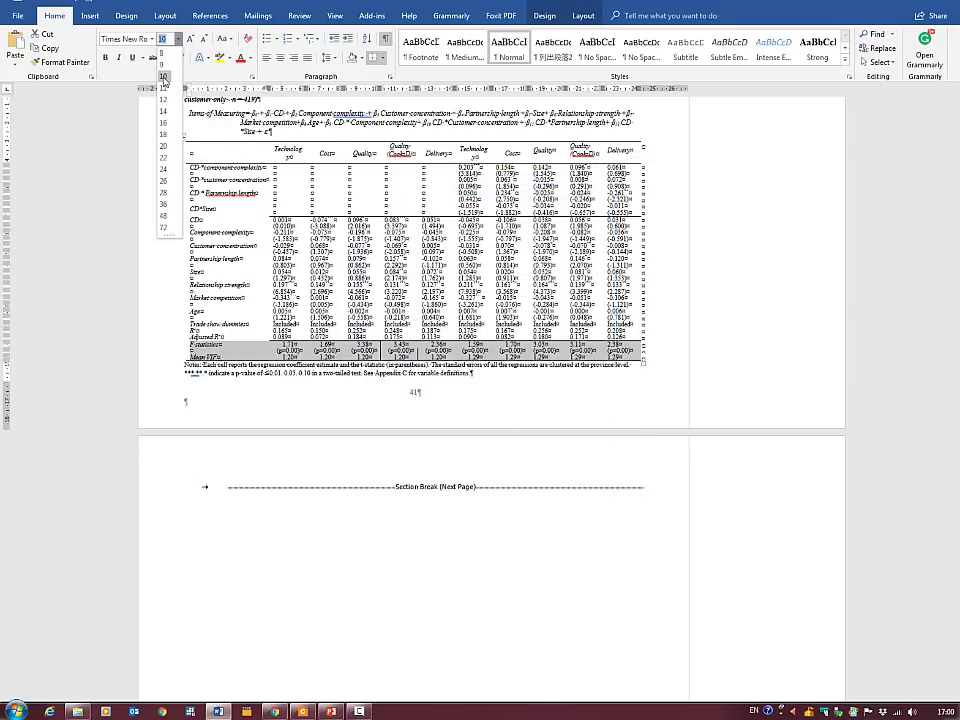
{"action": "left_click", "coordinate": [182, 38]}
{"action": "left_click", "coordinate": [580, 16]}
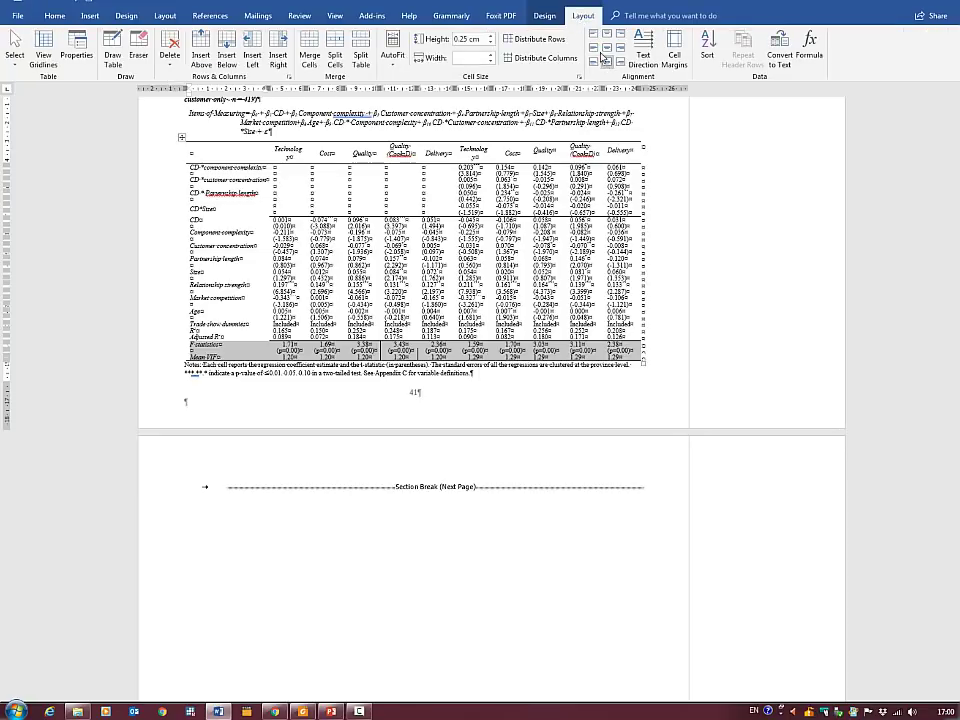
{"action": "left_click", "coordinate": [593, 52]}
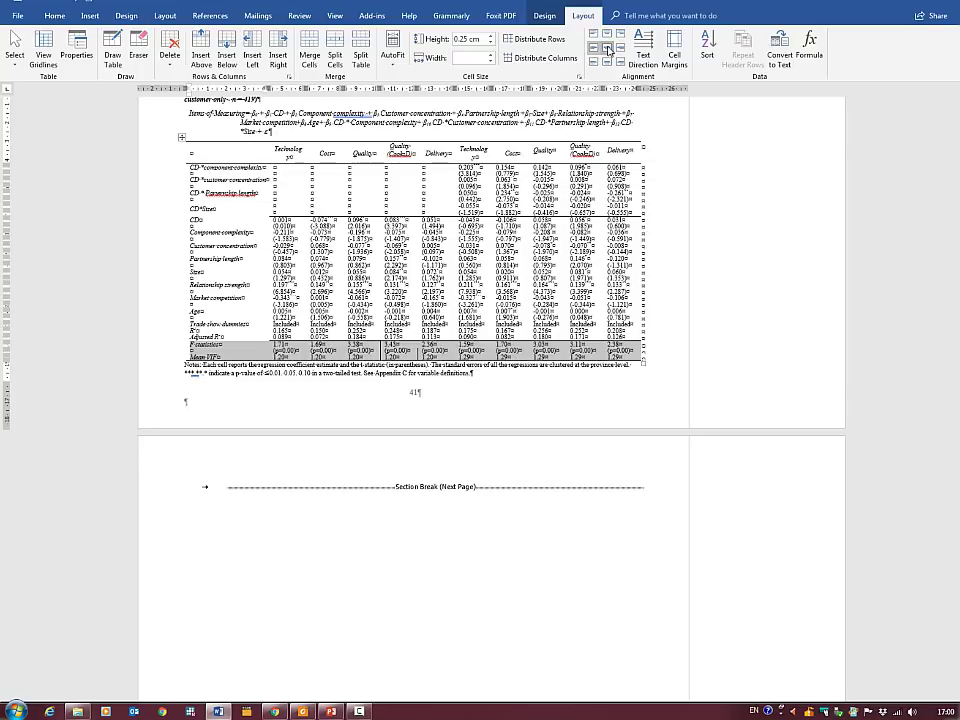
Try centering the cells of the F statistics through Mean VIF rows and undo that alignment.
{"action": "left_click", "coordinate": [607, 49]}
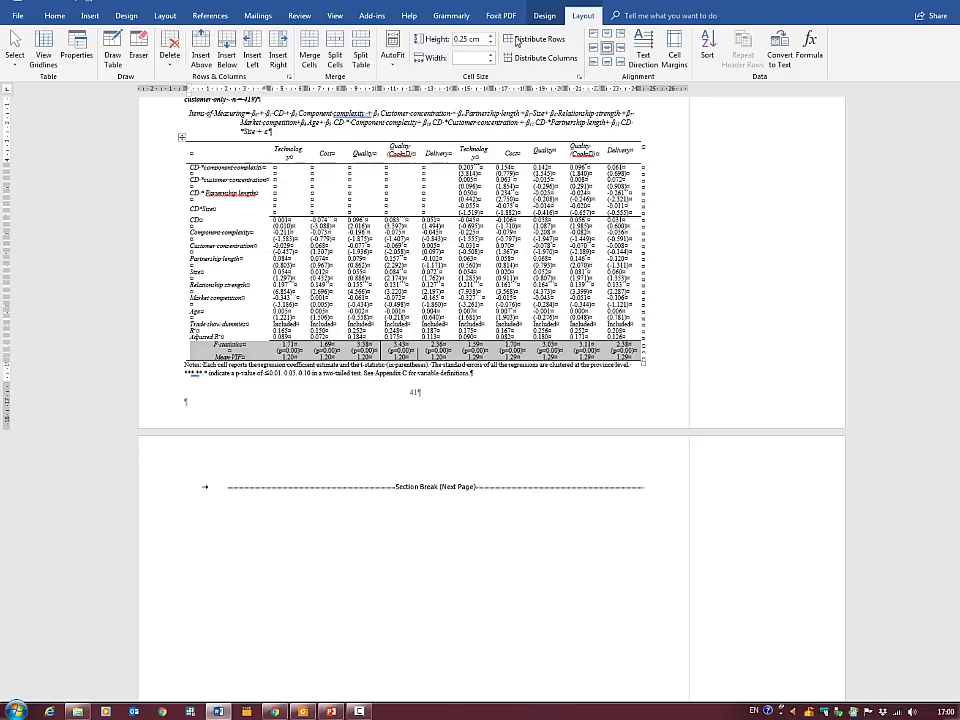
{"action": "key", "text": "ctrl+z"}
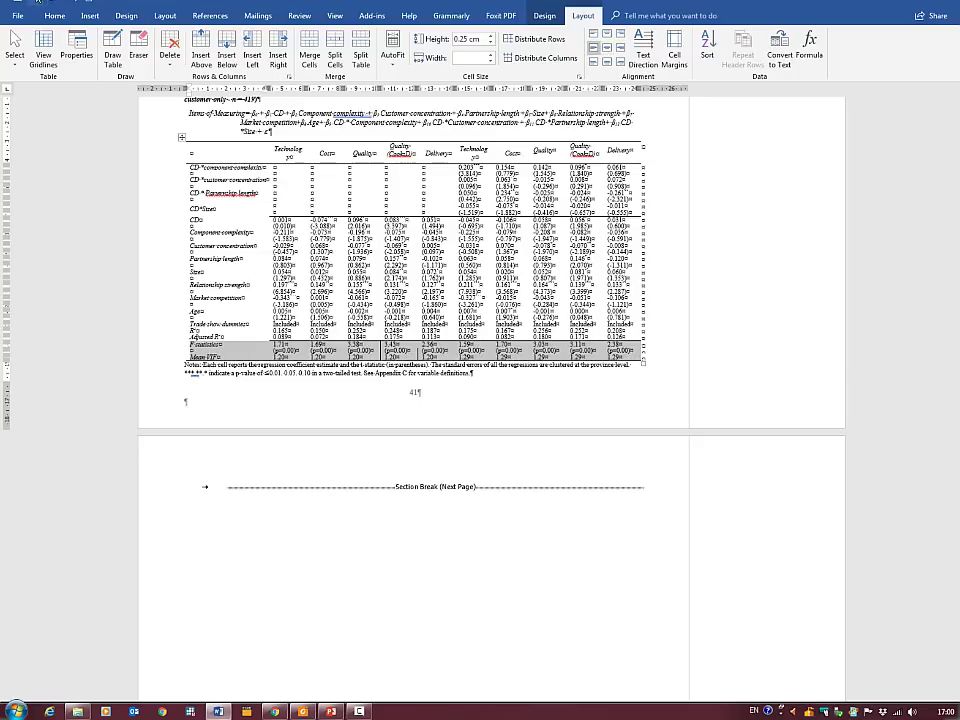
{"action": "key", "text": "ctrl+y"}
Delete the paragraph mark at the end of the table notes to pull the section break onto that line.
{"action": "left_click", "coordinate": [496, 376]}
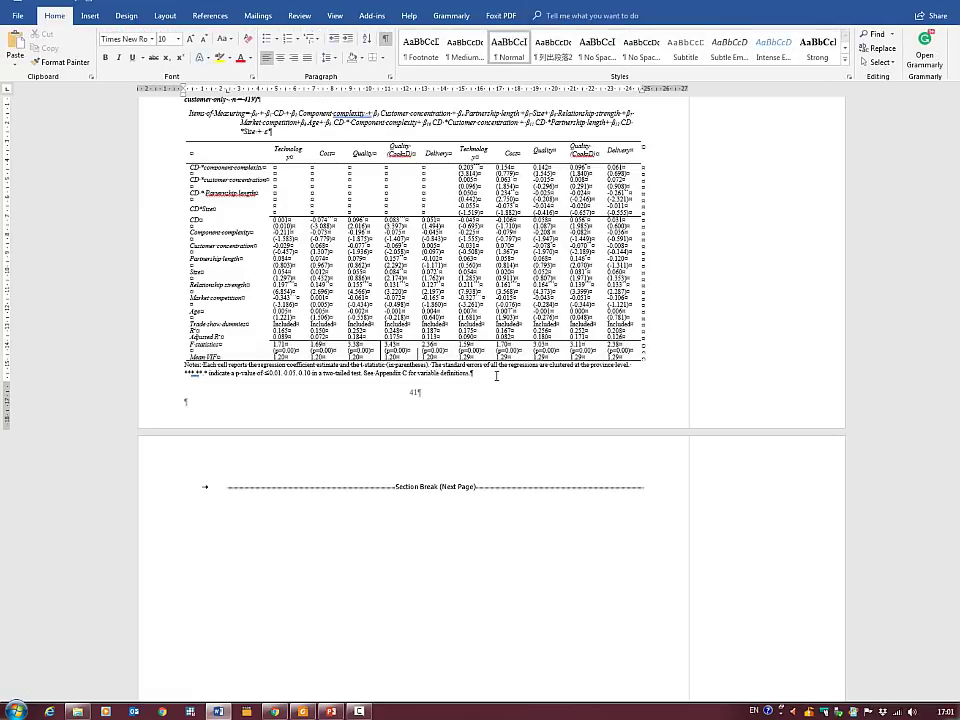
{"action": "key", "text": "Delete"}
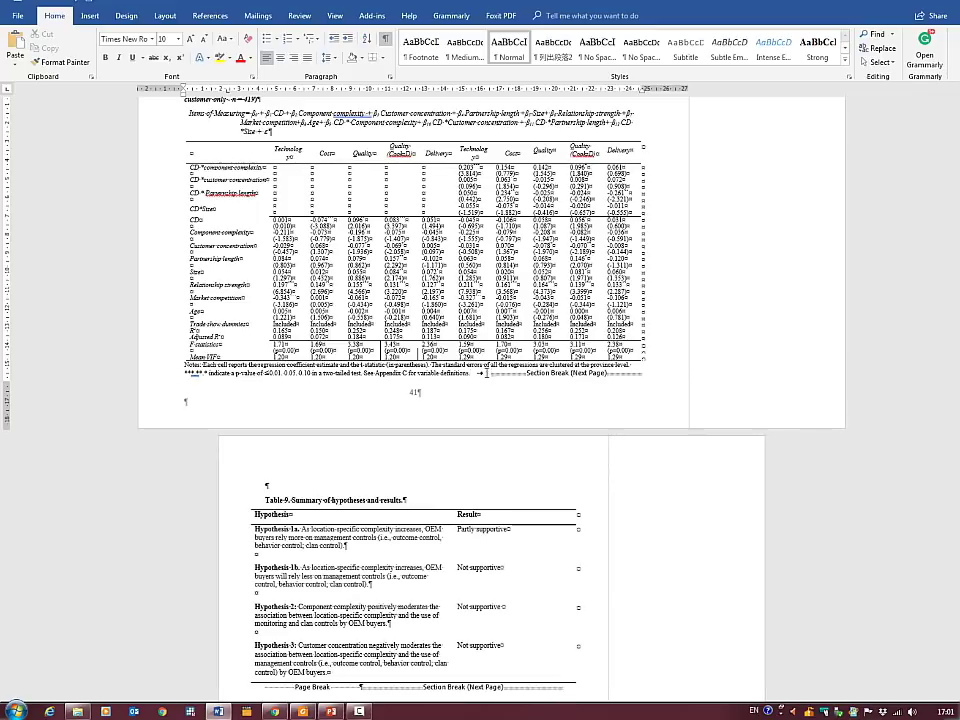
Hide the paragraph marks and other formatting symbols in the document.
{"action": "scroll", "coordinate": [441, 396], "scroll_direction": "up", "scroll_amount": 2}
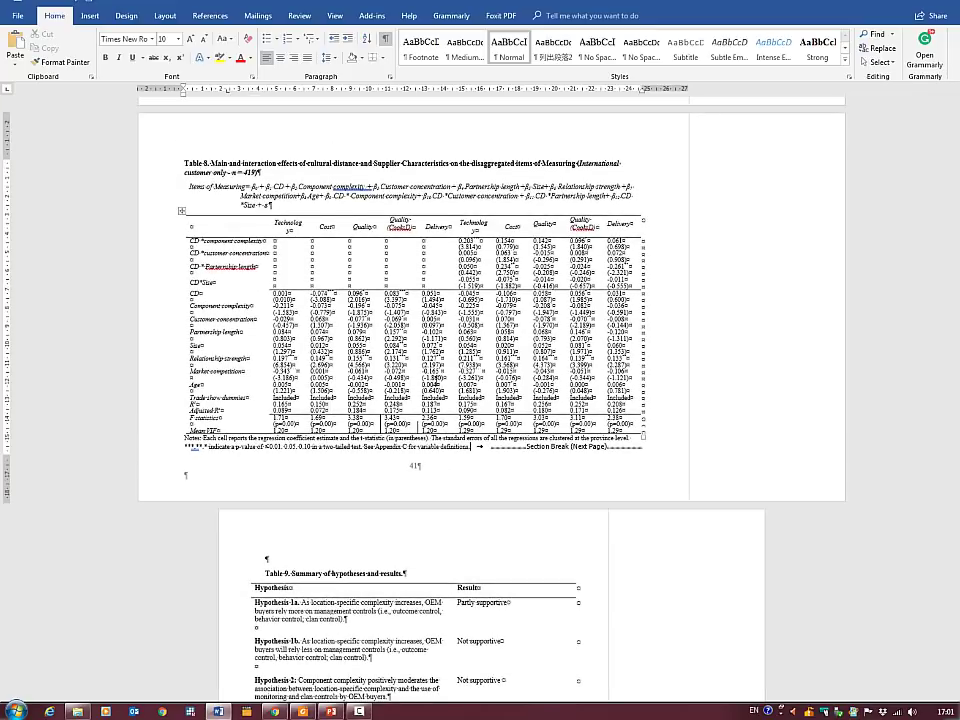
{"action": "left_click", "coordinate": [386, 40]}
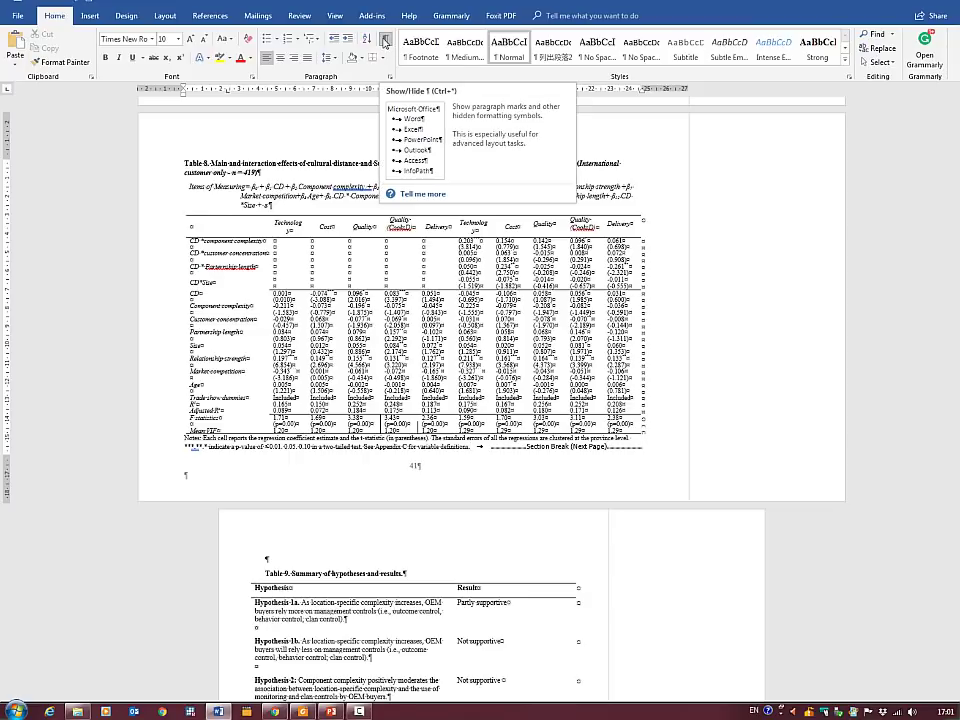
{"action": "left_click", "coordinate": [386, 40]}
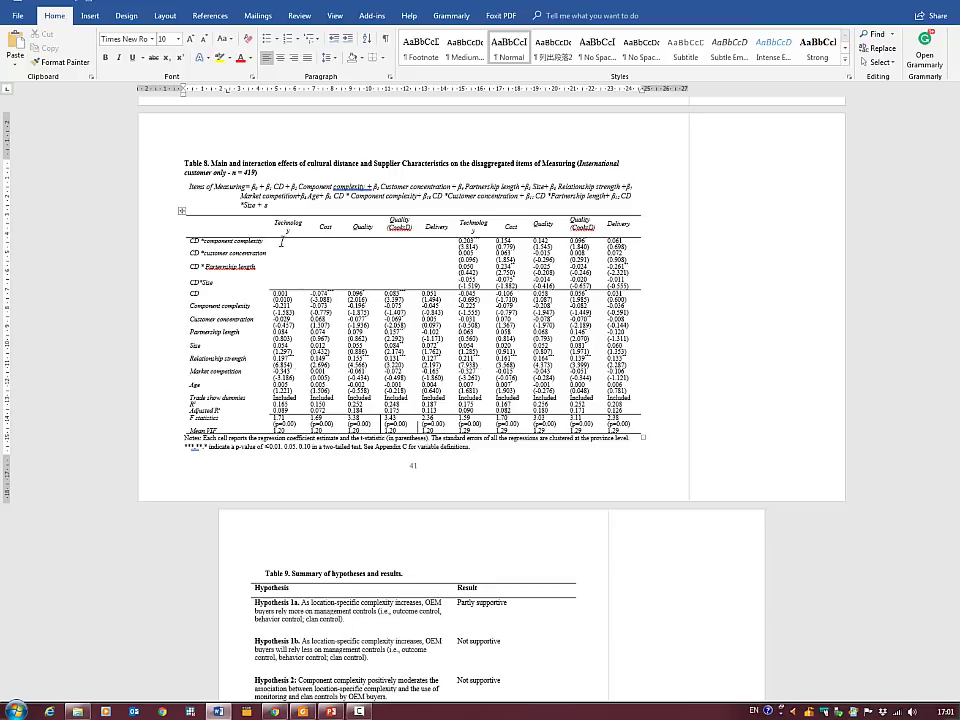
Fit both Technology column headings in the Table 8 header row on a single line.
{"action": "left_click_drag", "start_coordinate": [286, 252], "coordinate": [447, 432]}
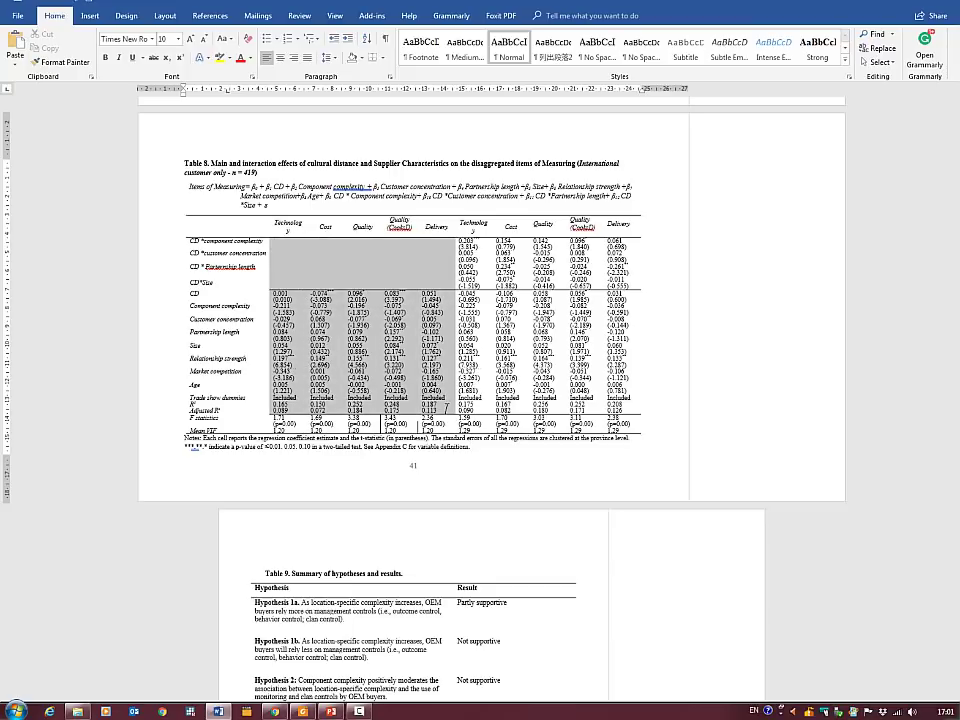
{"action": "left_click", "coordinate": [289, 217]}
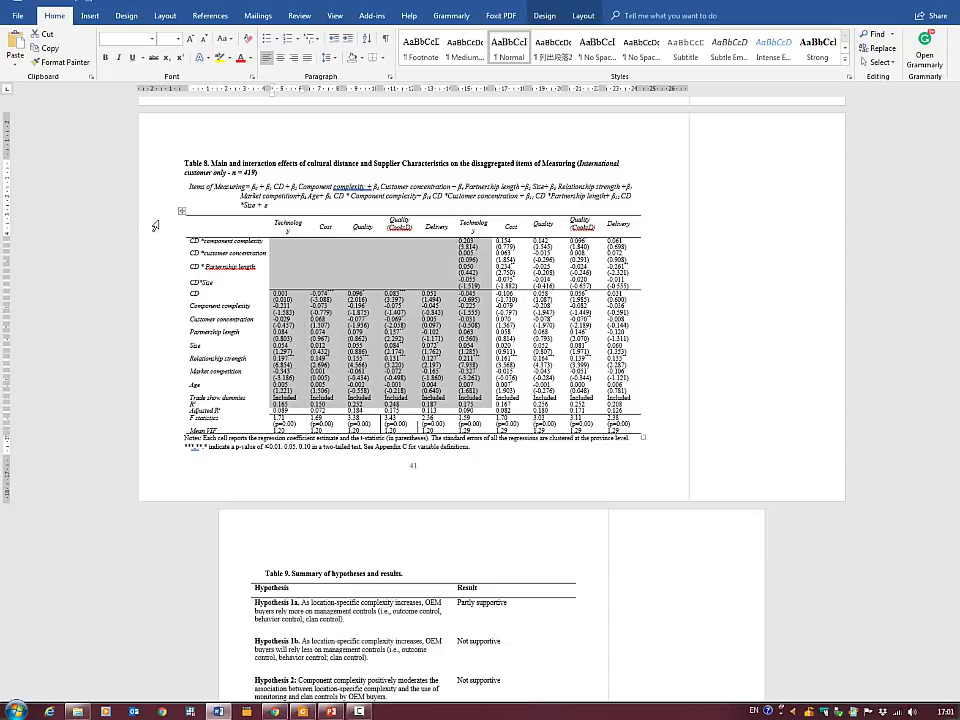
{"action": "left_click", "coordinate": [155, 230]}
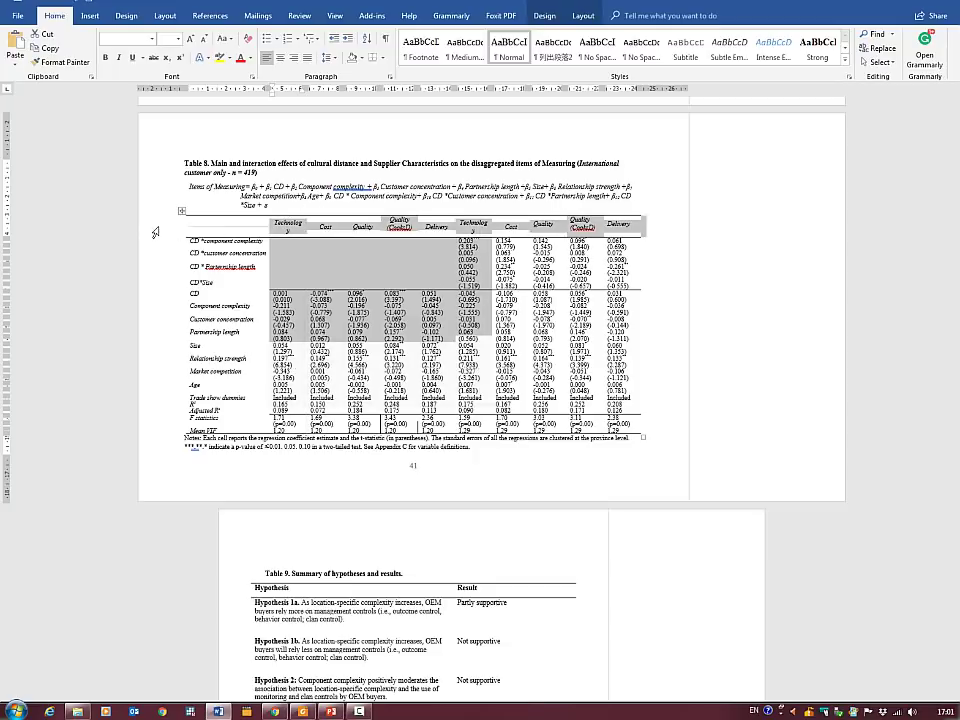
{"action": "left_click", "coordinate": [305, 229]}
{"action": "double_click", "coordinate": [305, 229]}
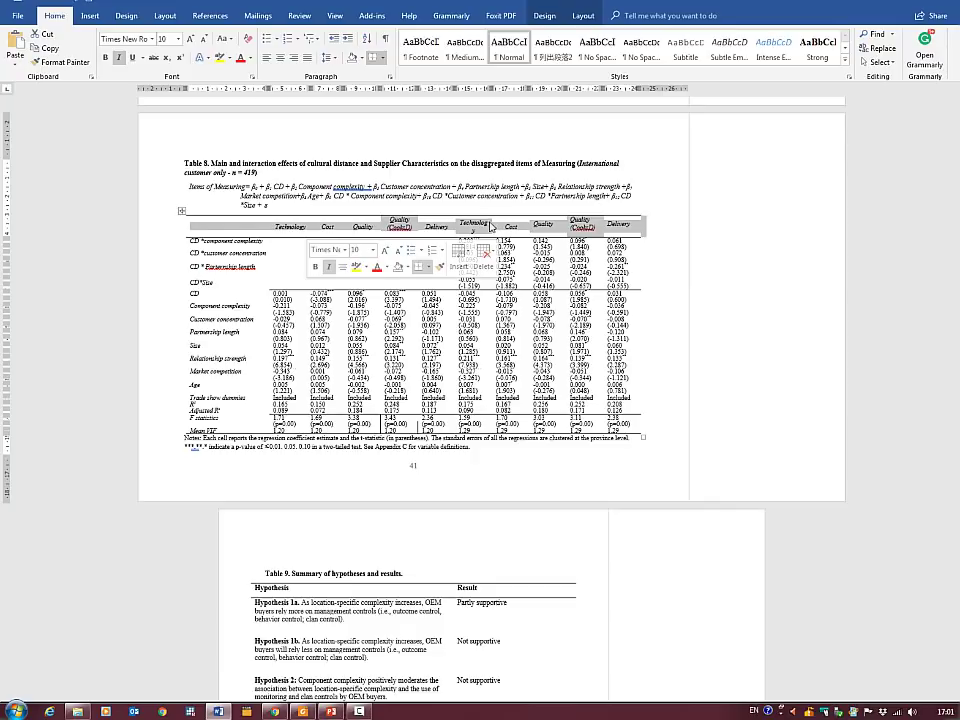
{"action": "left_click_drag", "start_coordinate": [492, 222], "coordinate": [625, 233]}
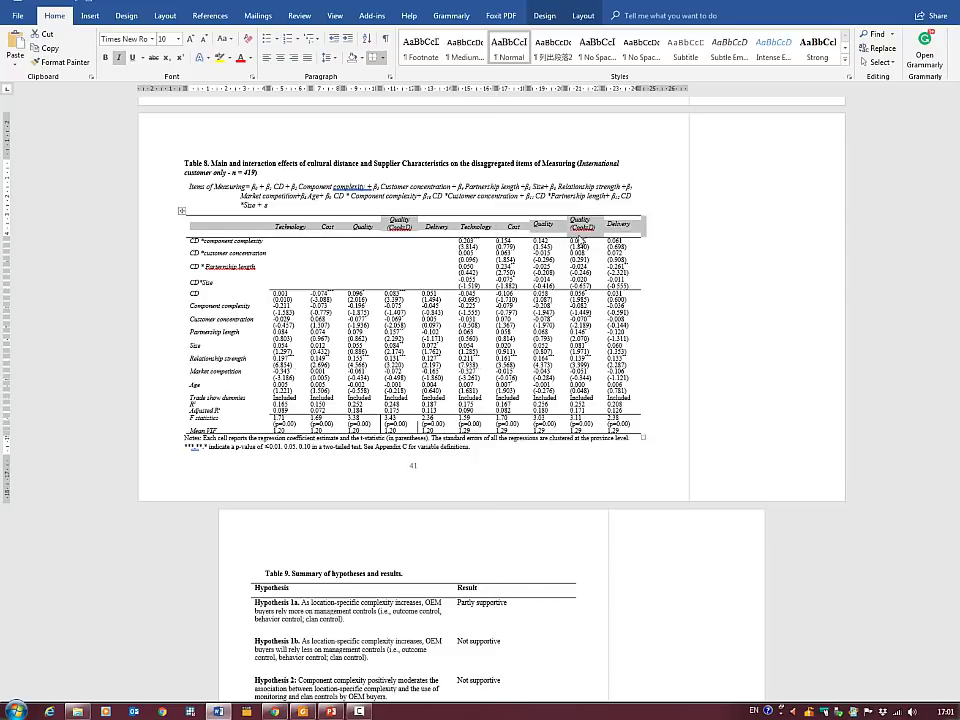
Set the line spacing of the whole Table 8 header row to 1.0.
{"action": "left_click", "coordinate": [599, 229]}
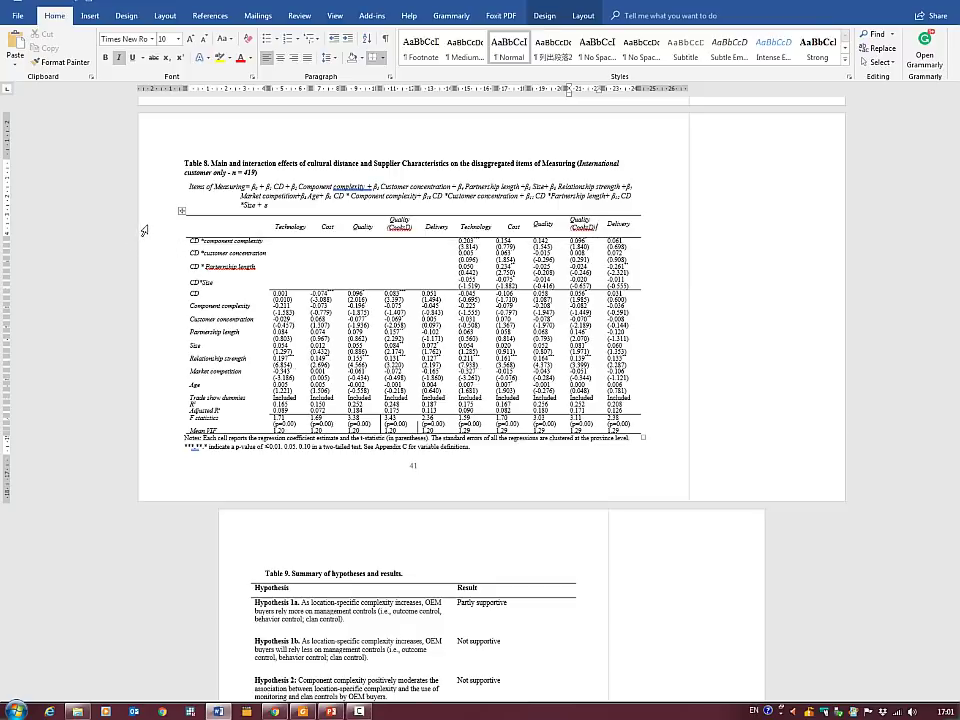
{"action": "left_click", "coordinate": [145, 231]}
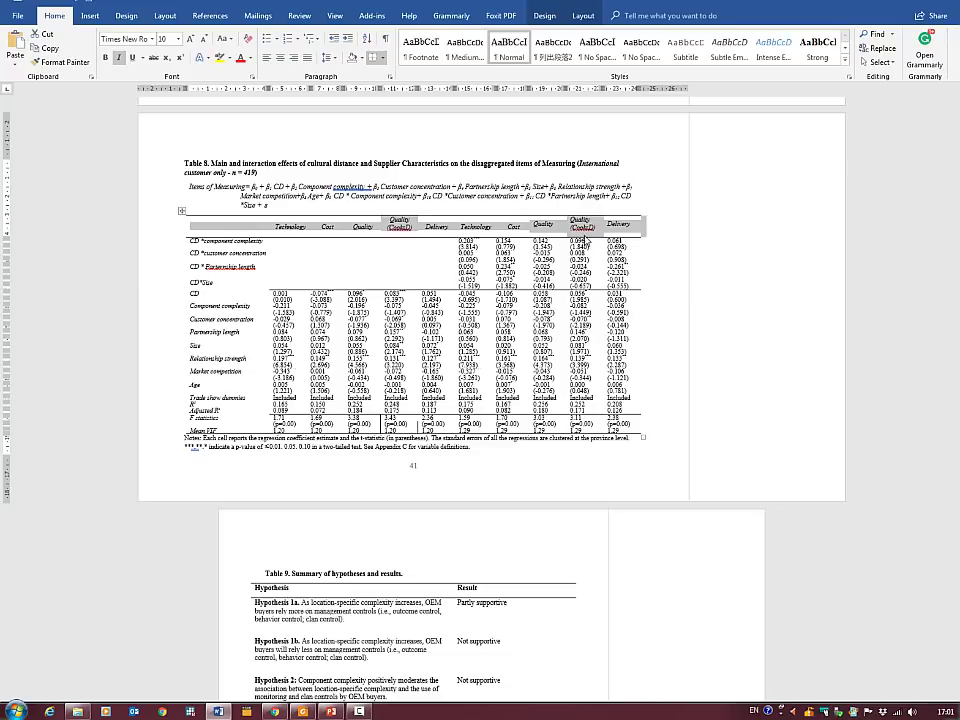
{"action": "left_click", "coordinate": [331, 59]}
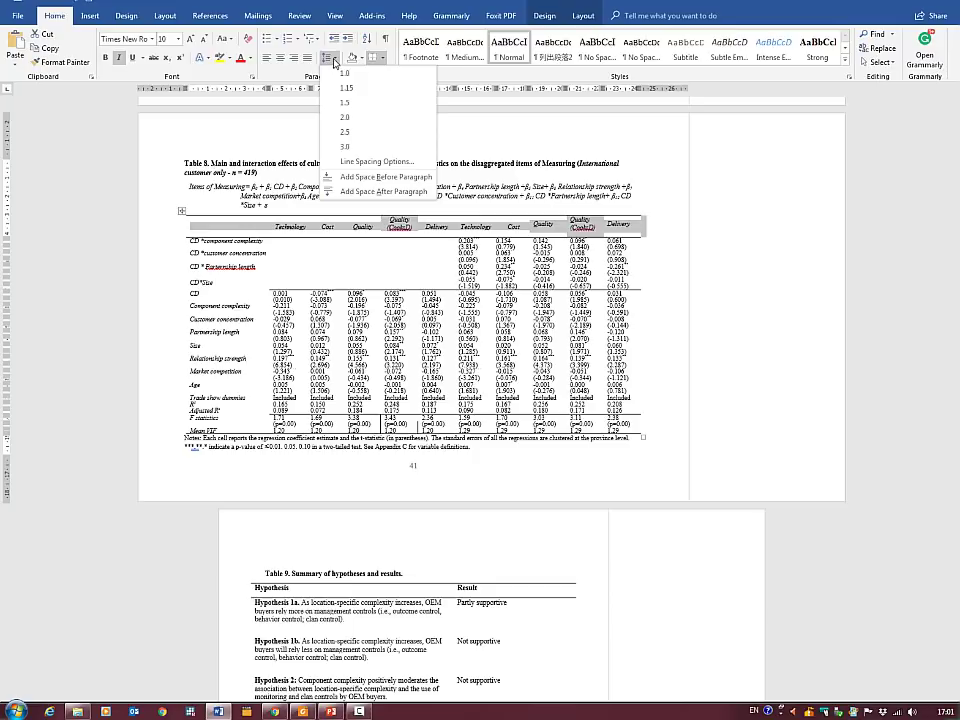
{"action": "left_click", "coordinate": [330, 77]}
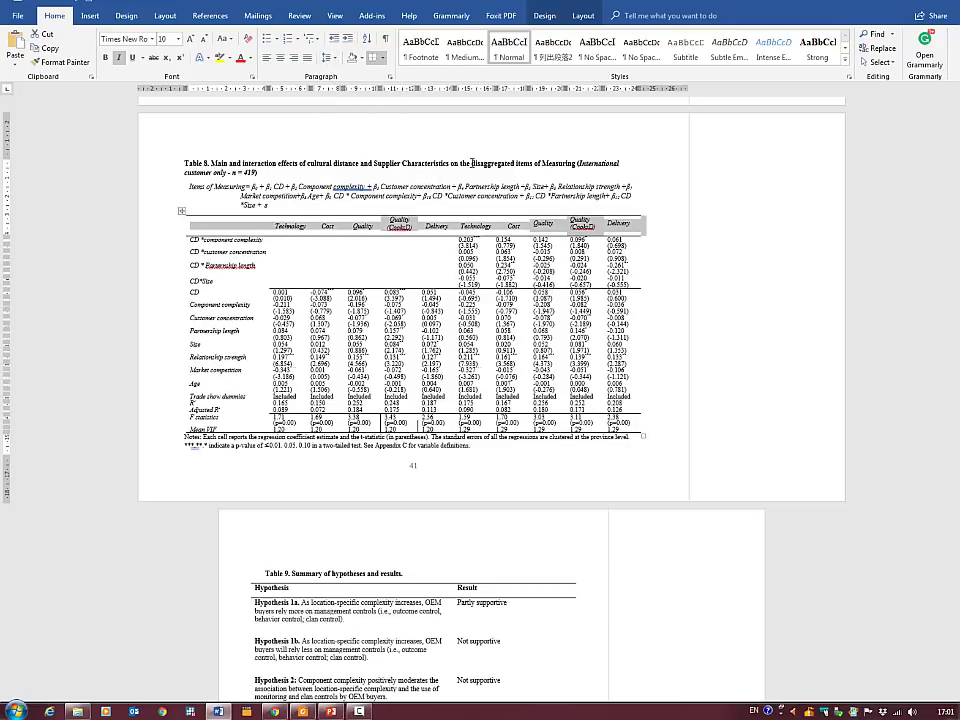
Place the cursor in the last Quality (CooksD) heading cell and show the document's formatting symbols.
{"action": "left_click", "coordinate": [579, 219]}
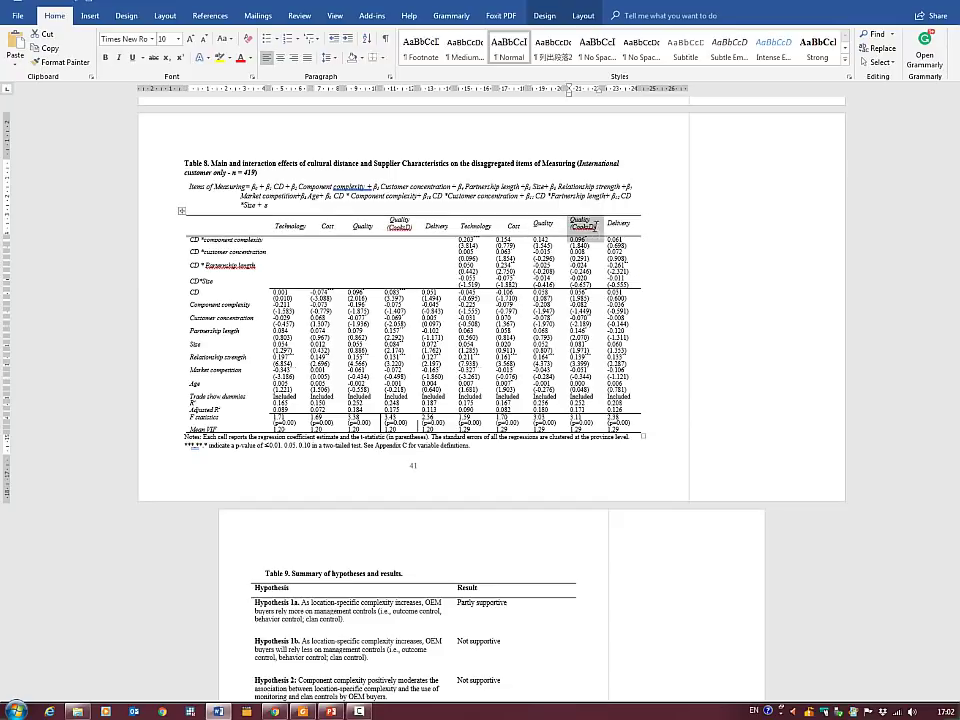
{"action": "left_click_drag", "start_coordinate": [580, 220], "coordinate": [606, 230]}
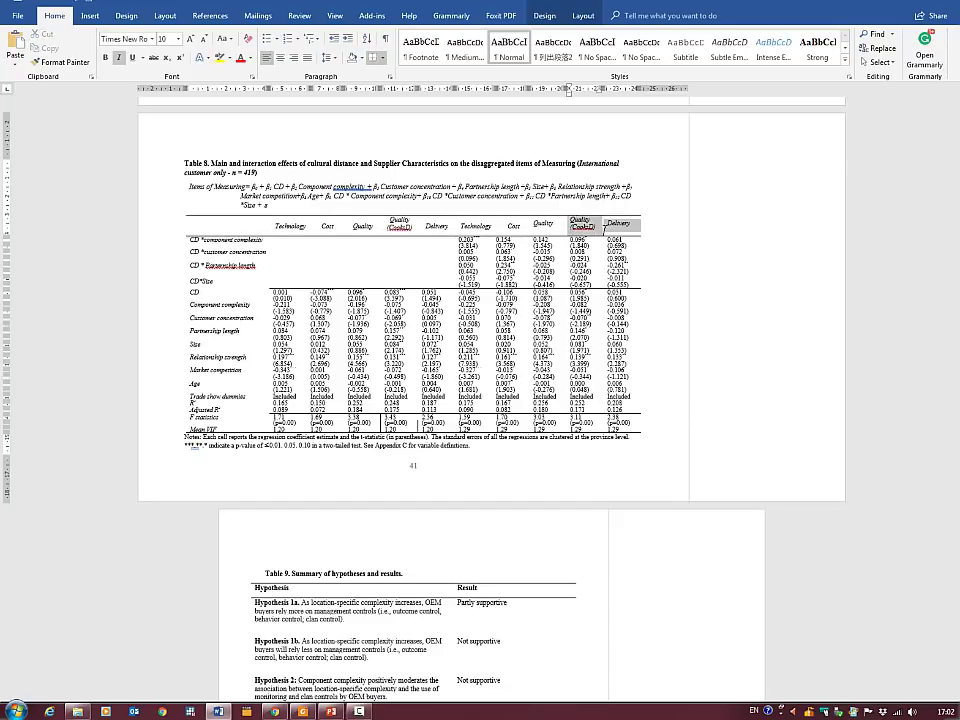
{"action": "left_click", "coordinate": [600, 230]}
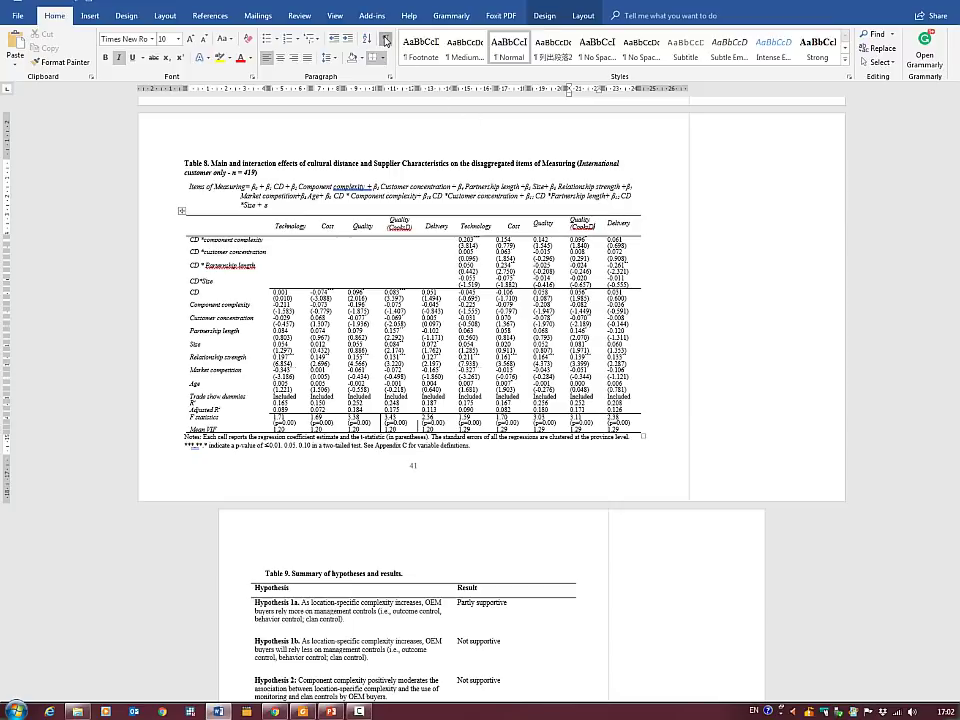
{"action": "left_click", "coordinate": [385, 38]}
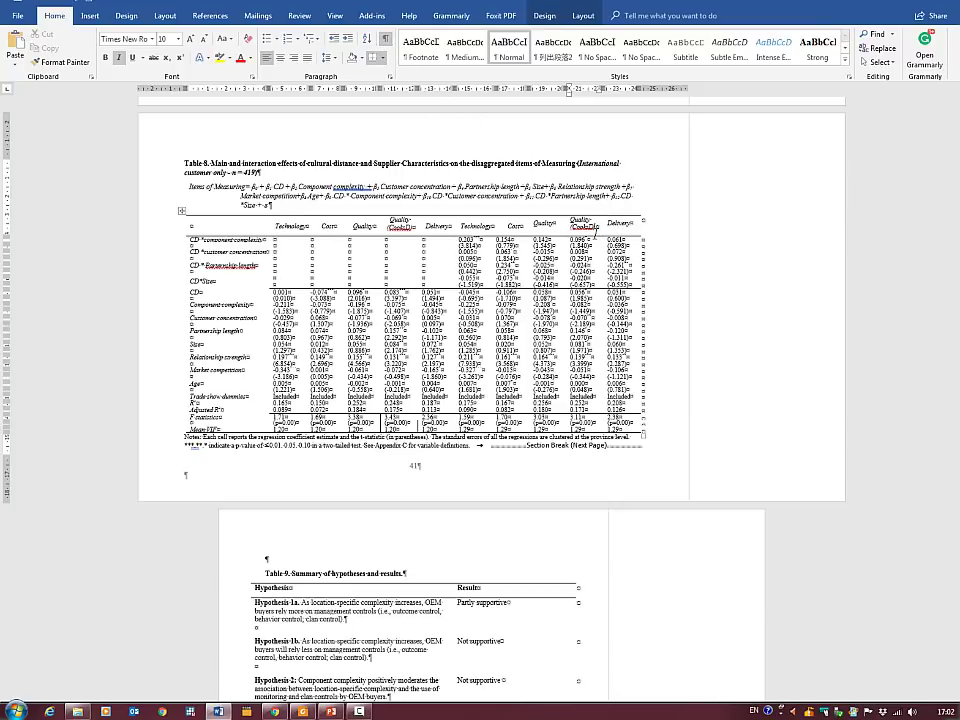
Give the last Quality (CooksD) heading 0 pt spacing after and a line spacing of exactly 12 pt.
{"action": "left_click", "coordinate": [583, 226]}
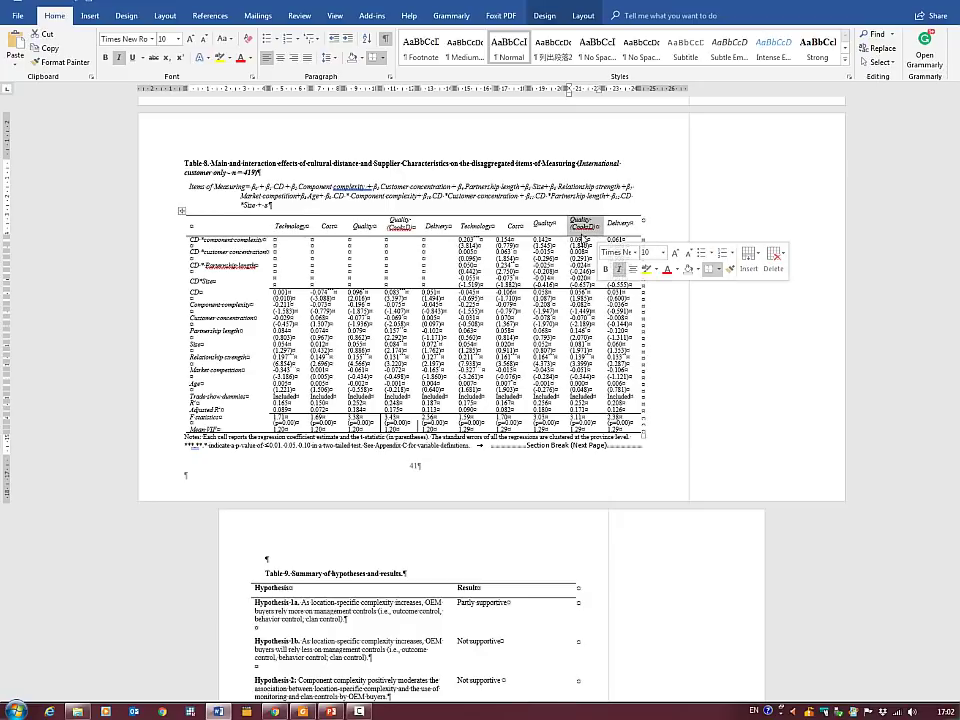
{"action": "left_click", "coordinate": [336, 58]}
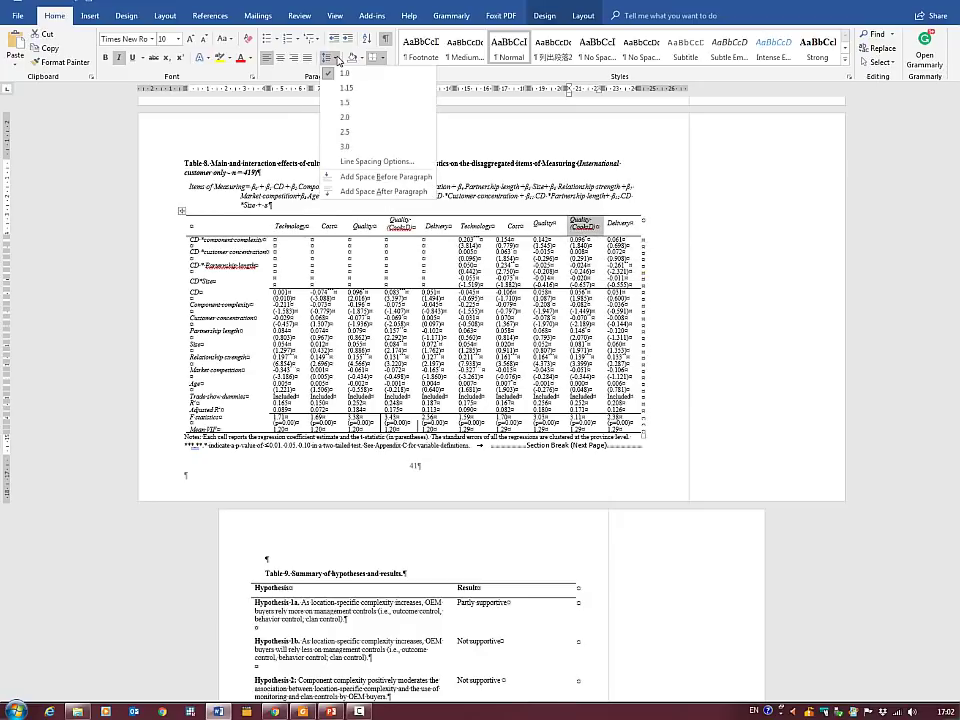
{"action": "left_click", "coordinate": [345, 161]}
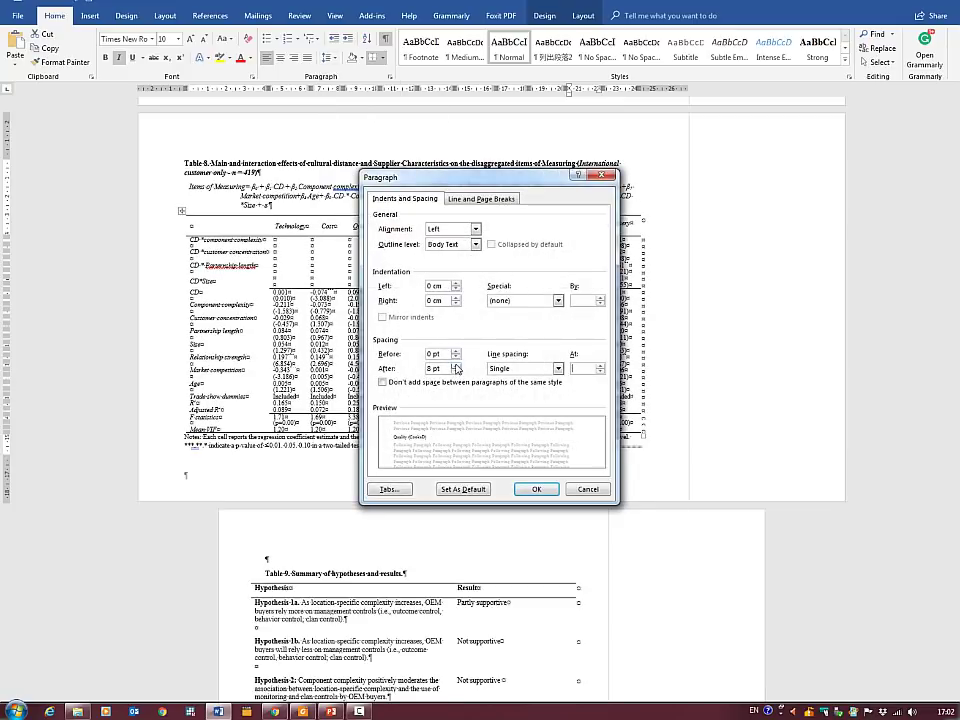
{"action": "left_click", "coordinate": [455, 372]}
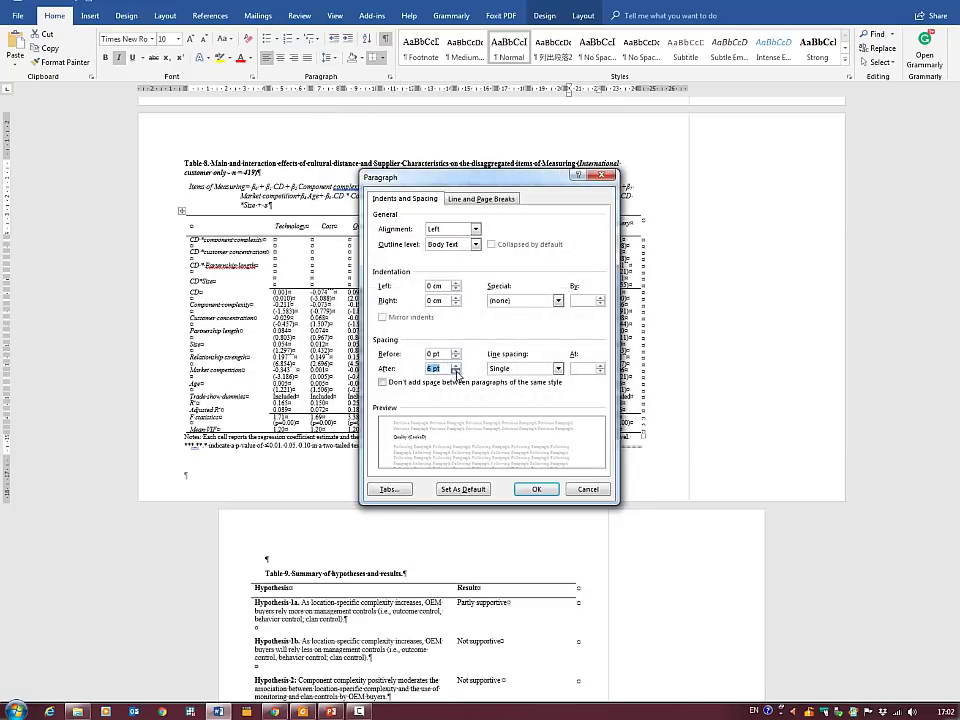
{"action": "left_click", "coordinate": [455, 372]}
{"action": "left_click", "coordinate": [558, 369]}
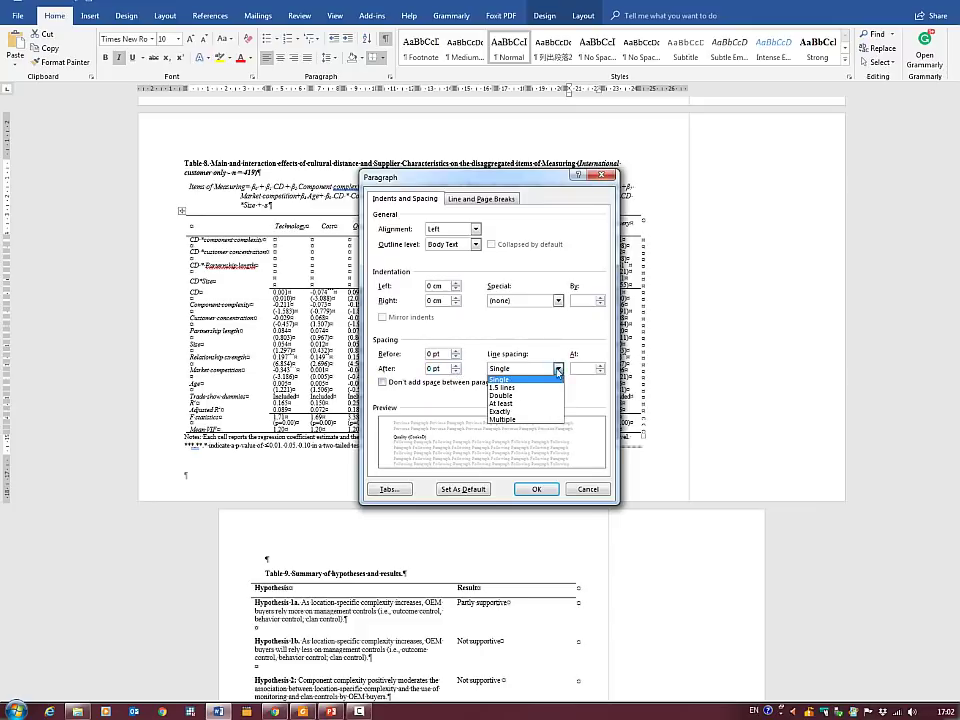
{"action": "left_click", "coordinate": [526, 411]}
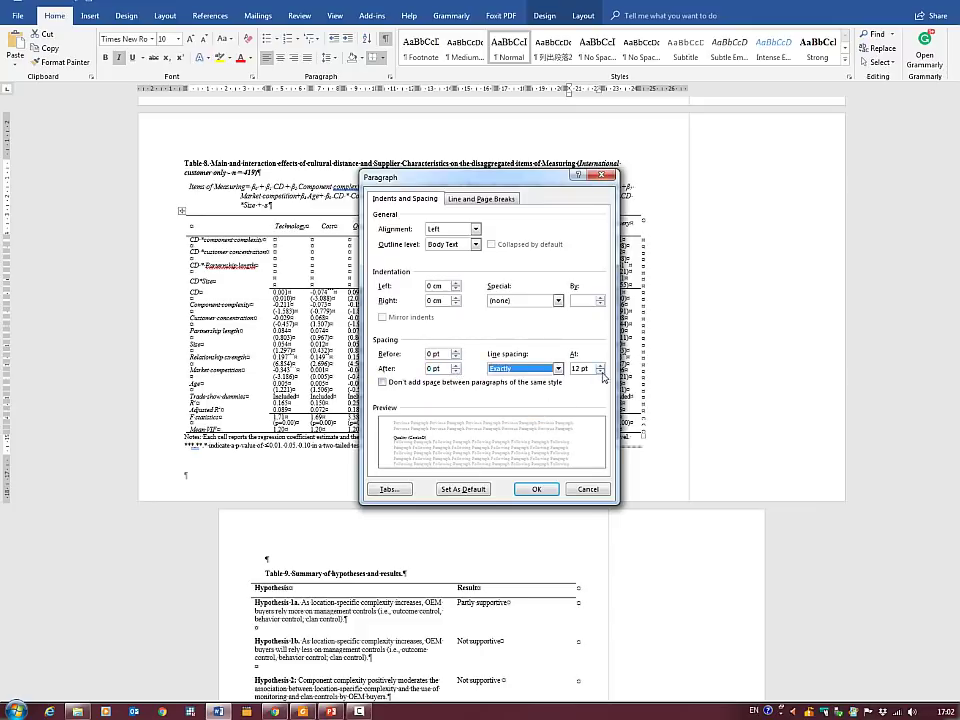
{"action": "left_click", "coordinate": [538, 490]}
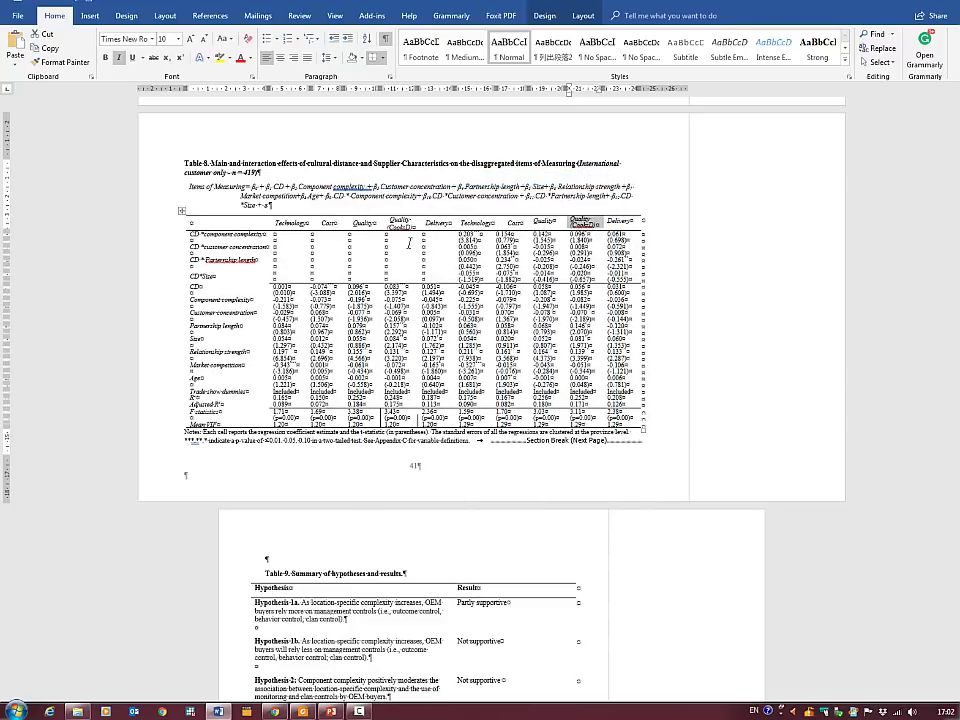
{"action": "left_click", "coordinate": [407, 243]}
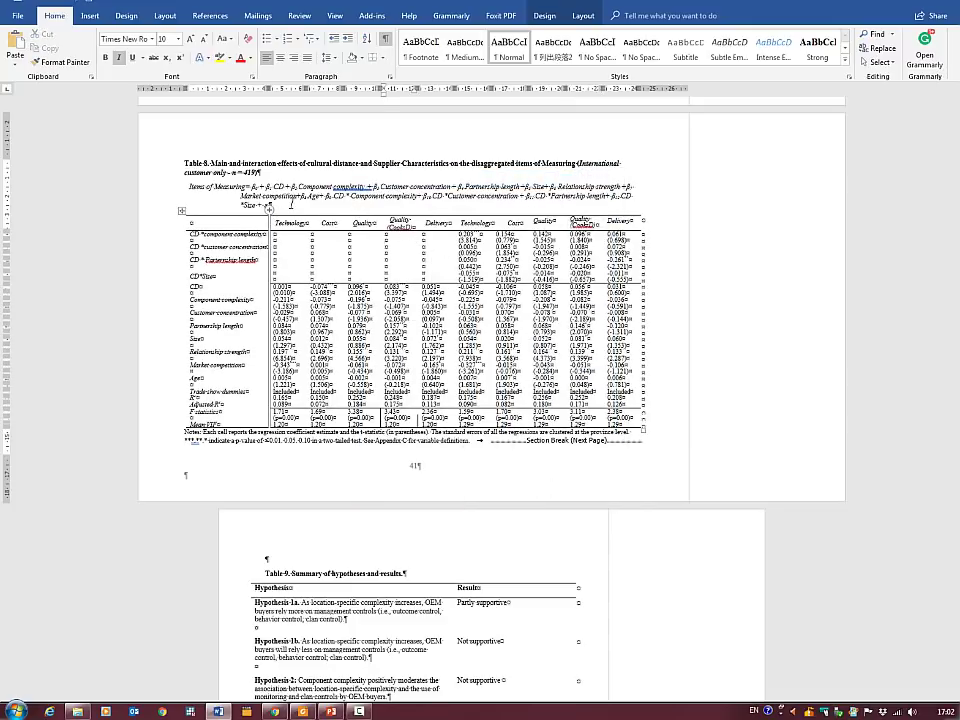
Set the font size of the Items of Measuring equation above the table to 10.
{"action": "left_click", "coordinate": [310, 184]}
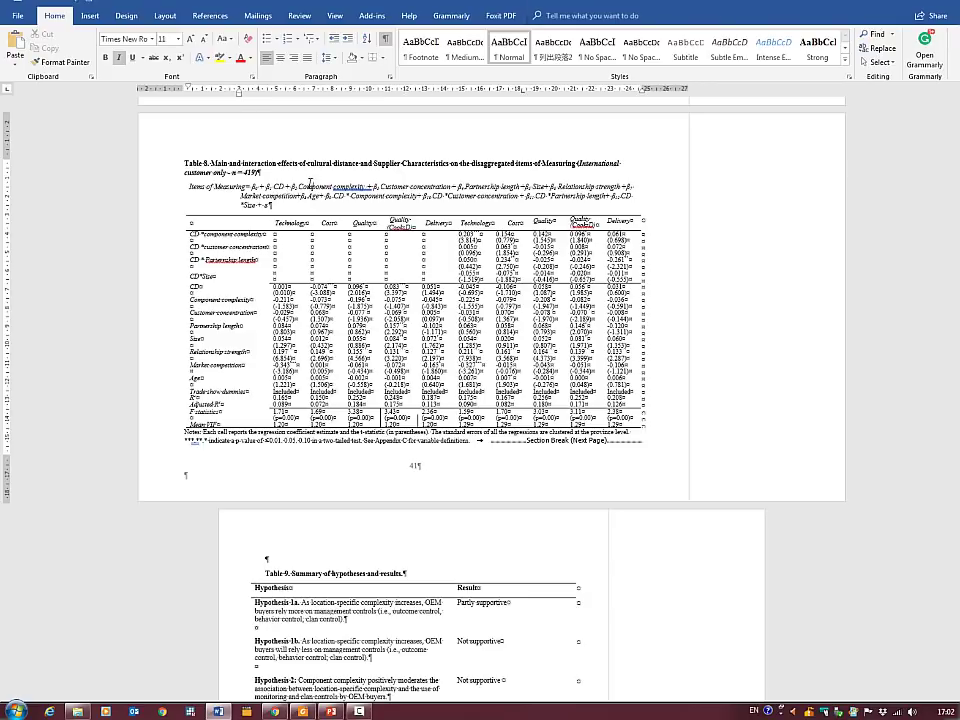
{"action": "double_click", "coordinate": [168, 192]}
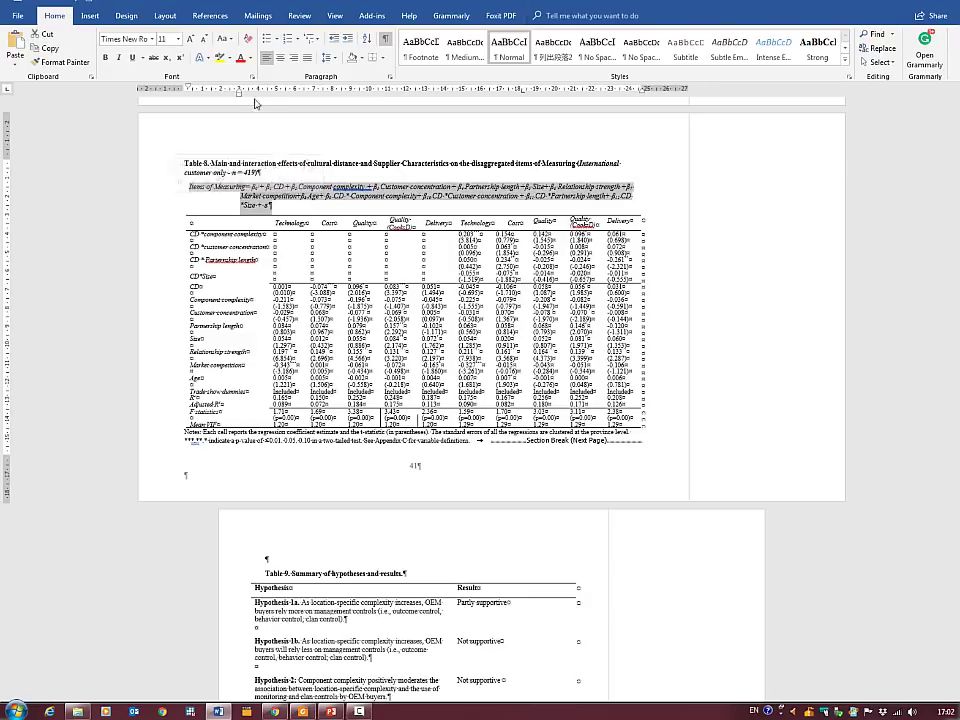
{"action": "key", "text": "ctrl+e"}
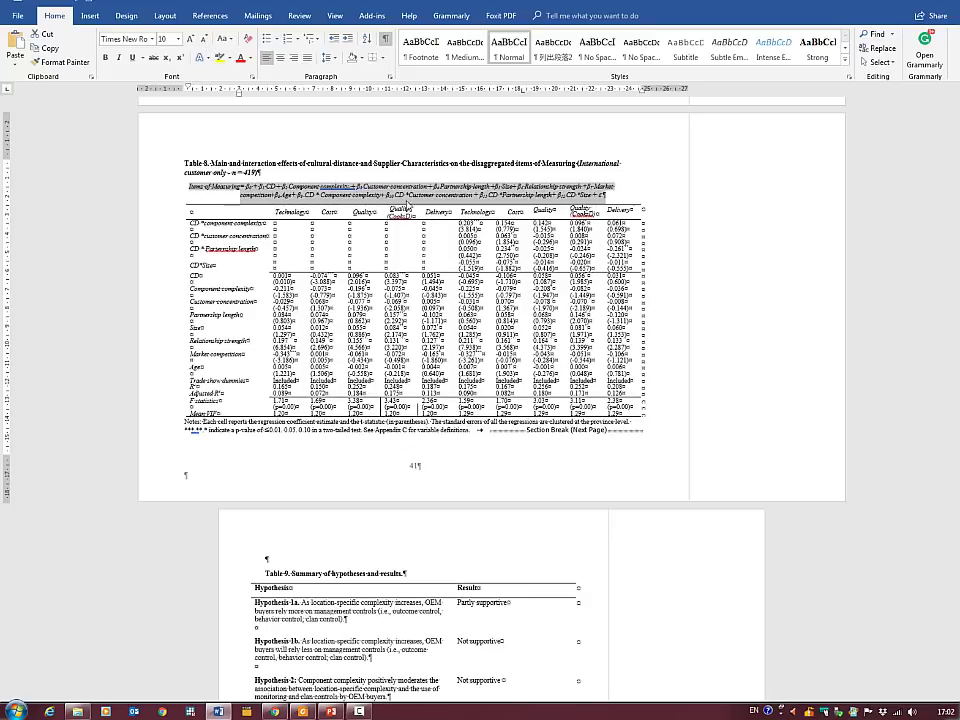
{"action": "left_click", "coordinate": [268, 135]}
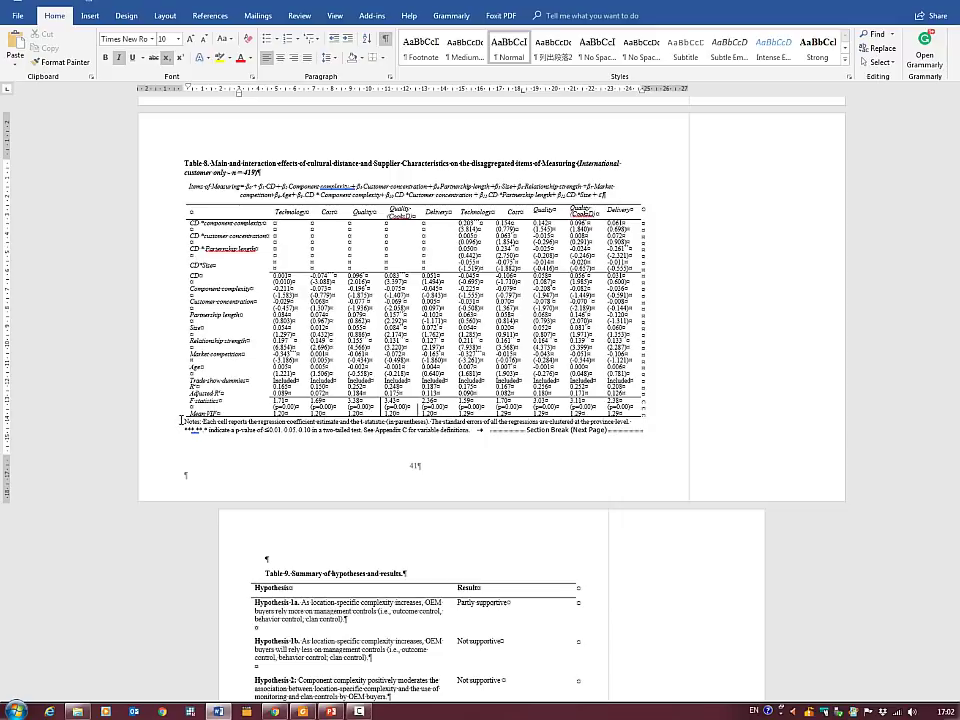
{"action": "left_click", "coordinate": [236, 407]}
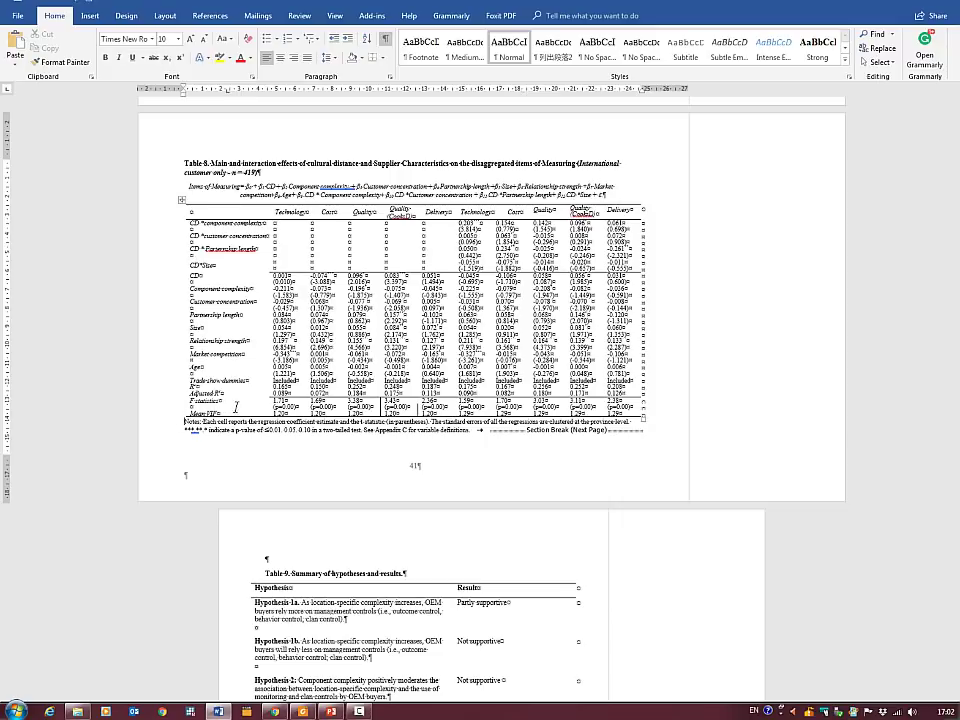
{"action": "left_click", "coordinate": [182, 101]}
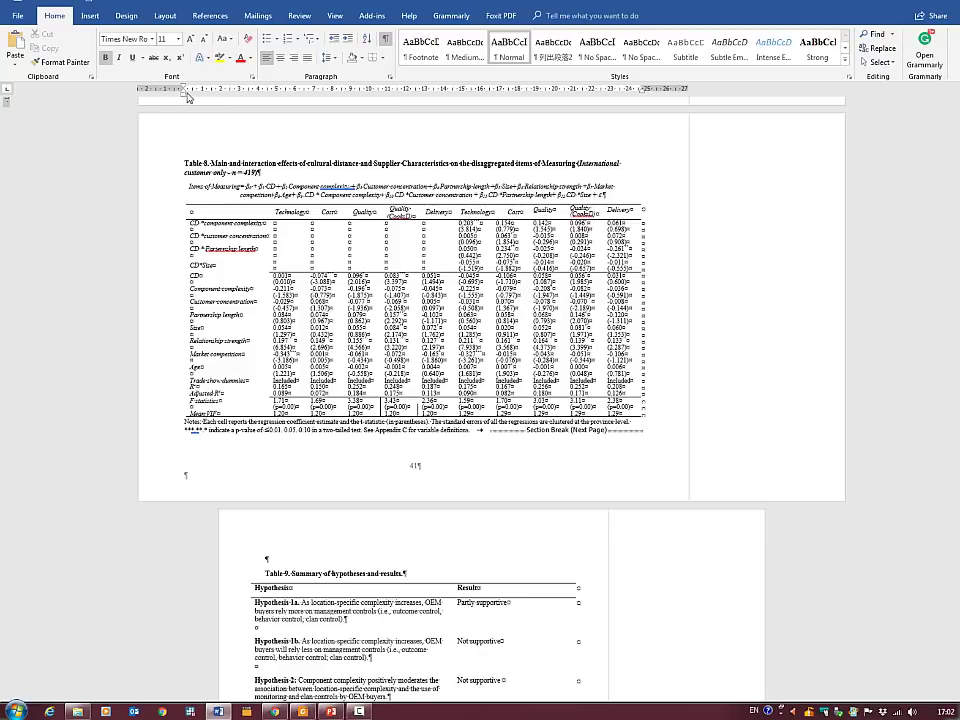
{"action": "left_click_drag", "start_coordinate": [184, 98], "coordinate": [193, 100]}
{"action": "scroll", "coordinate": [490, 400], "scroll_direction": "up", "scroll_amount": 4}
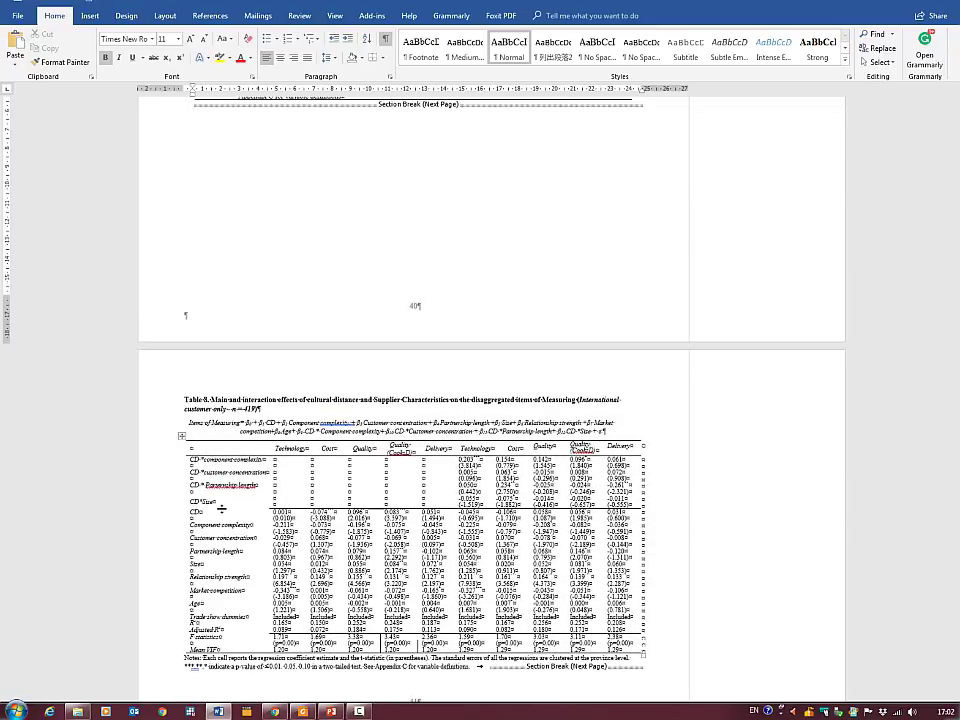
Indent both lines of the Table 8 notes slightly so they align with the table's row labels.
{"action": "scroll", "coordinate": [245, 489], "scroll_direction": "down", "scroll_amount": 3}
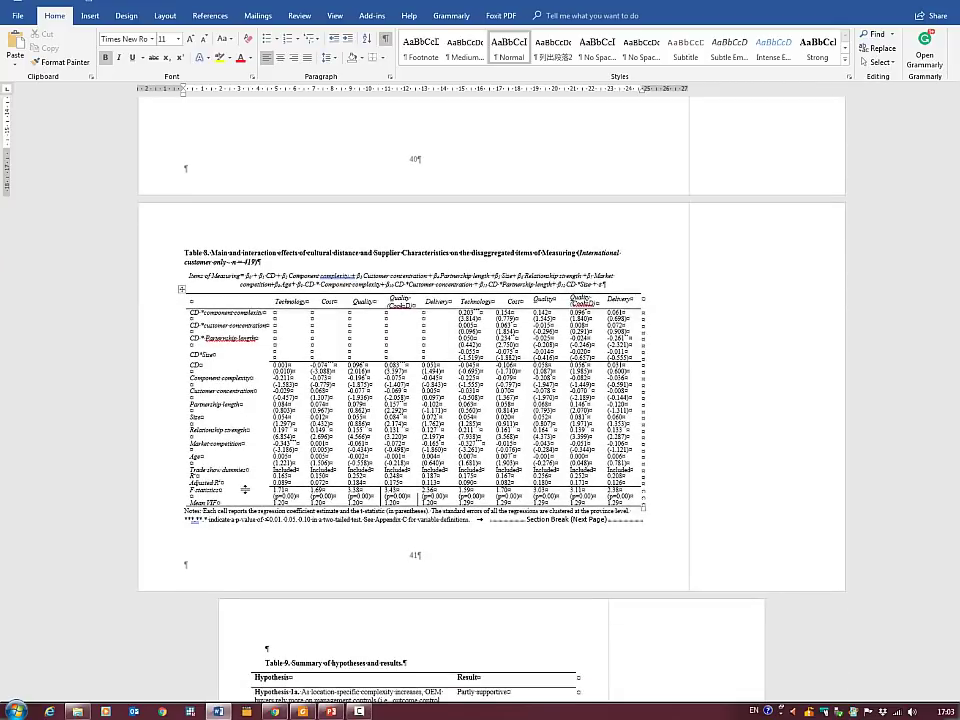
{"action": "scroll", "coordinate": [245, 489], "scroll_direction": "down", "scroll_amount": 3}
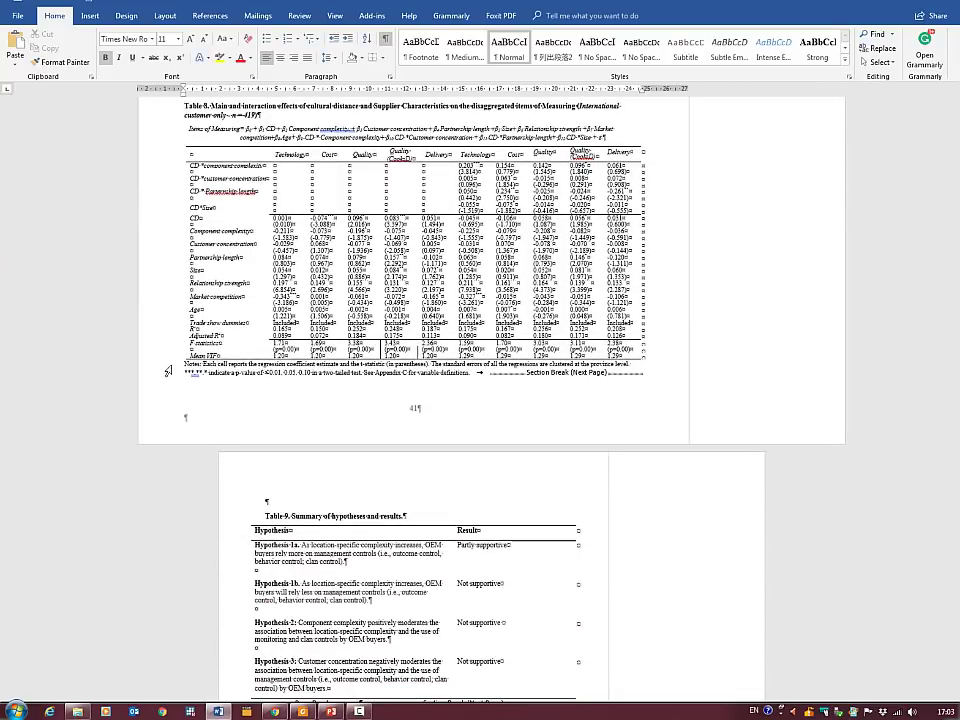
{"action": "left_click", "coordinate": [168, 369]}
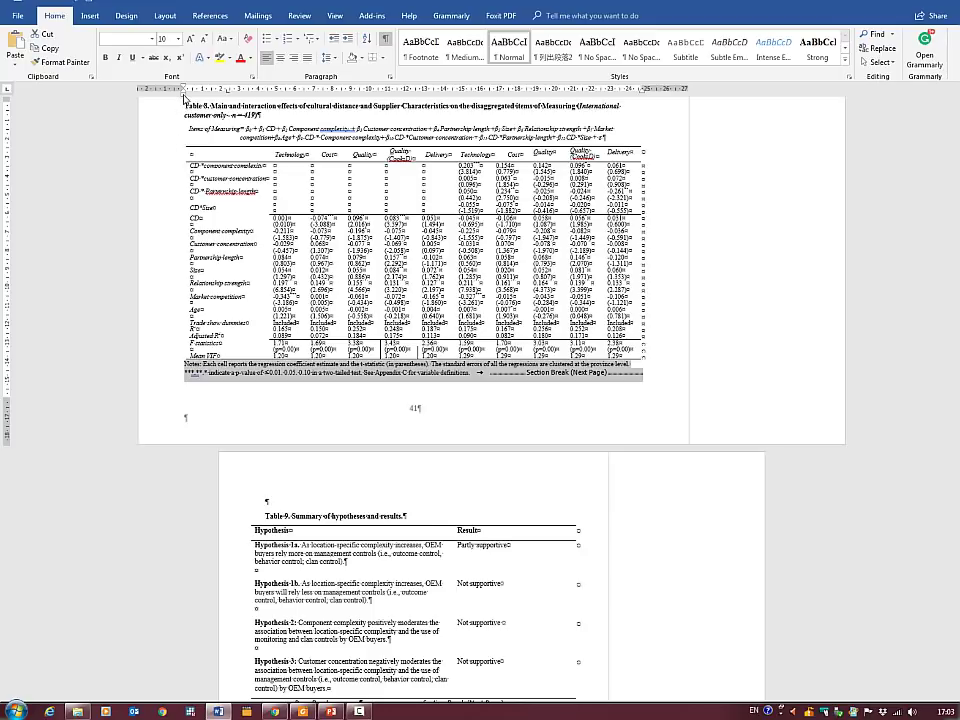
{"action": "left_click", "coordinate": [185, 95]}
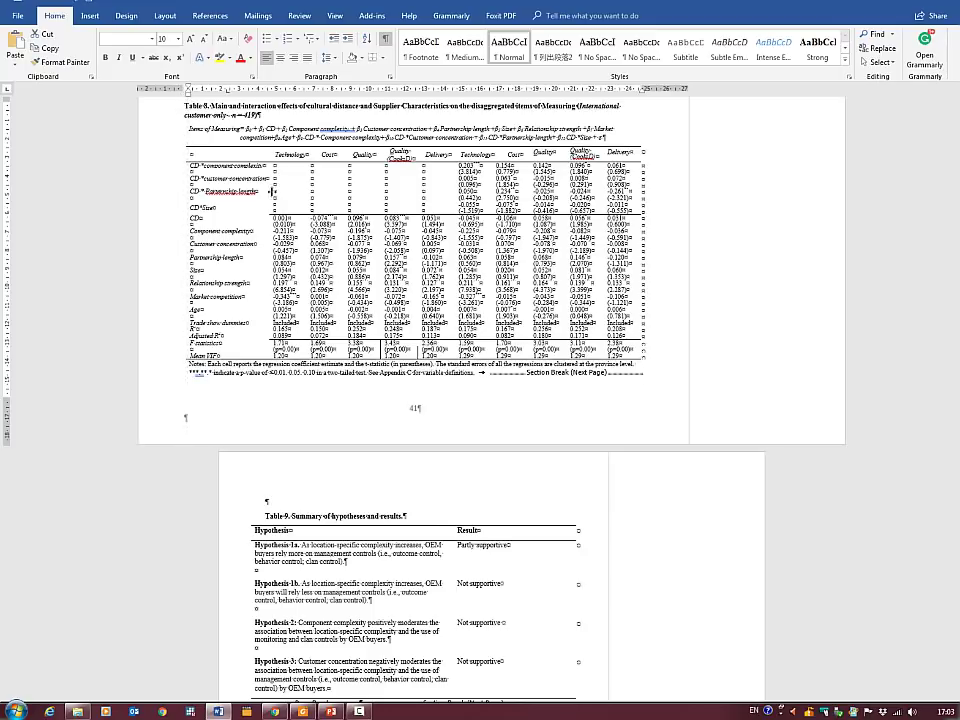
Hide the paragraph marks and other formatting symbols around the finished table and its notes.
{"action": "left_click", "coordinate": [168, 369]}
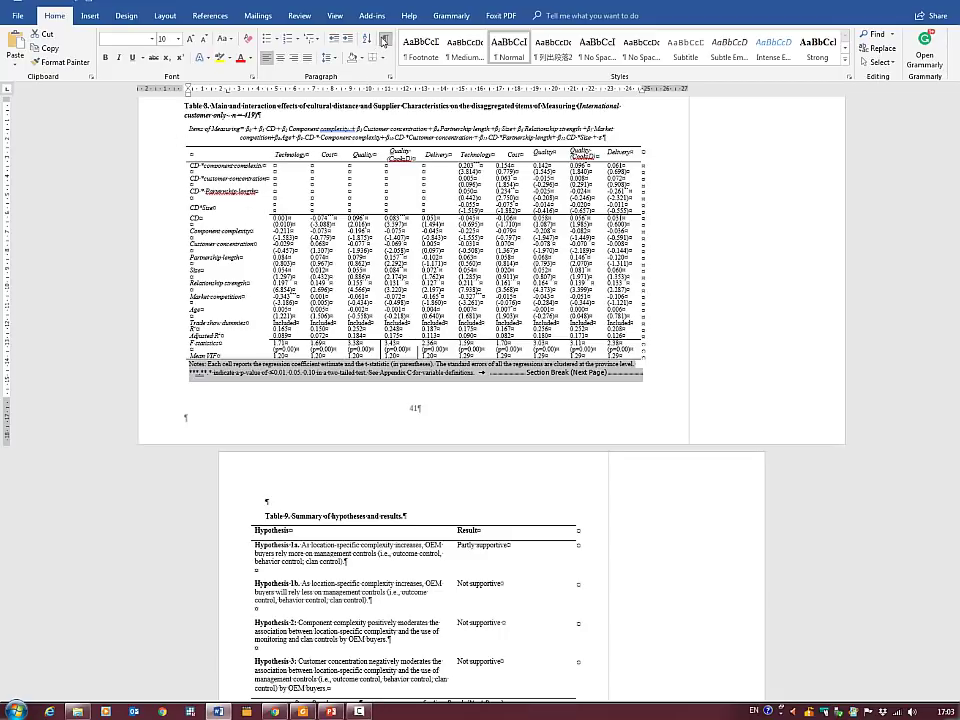
{"action": "key", "text": "ctrl+shift+8"}
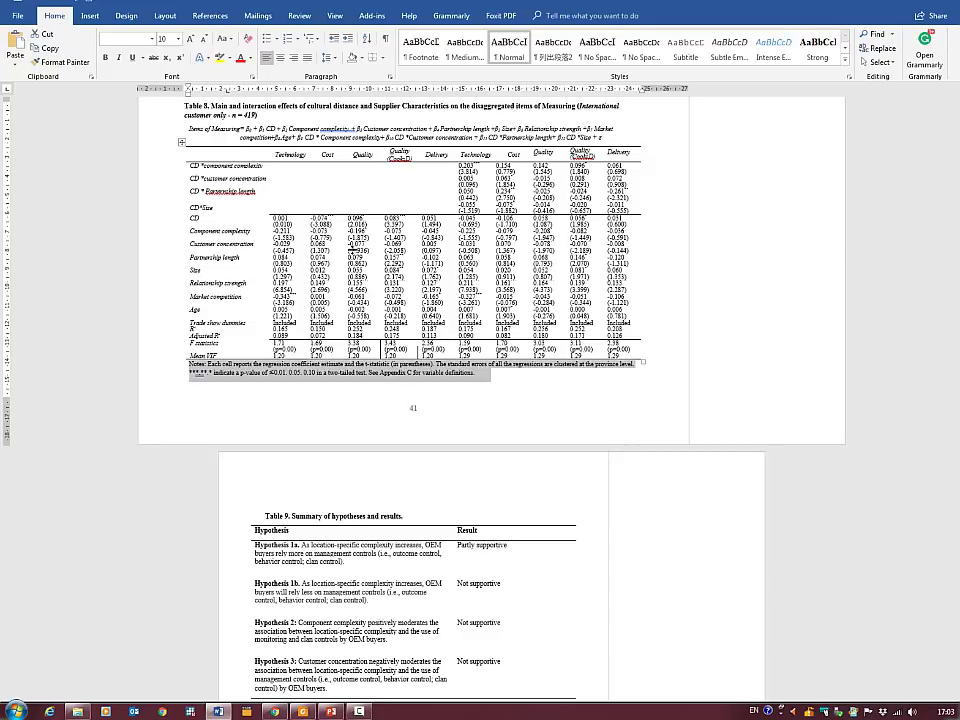
{"action": "scroll", "coordinate": [265, 190], "scroll_direction": "up", "scroll_amount": 2}
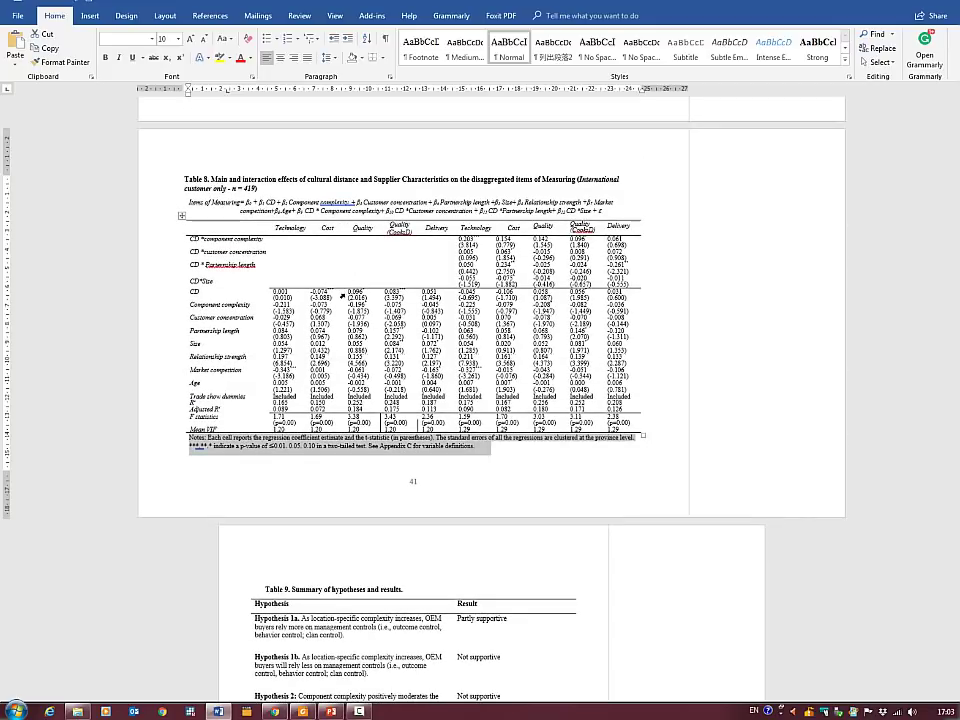
Add a bottom border across the full table width beneath the Age t-statistics in Table 8.
{"action": "scroll", "coordinate": [343, 297], "scroll_direction": "up", "scroll_amount": 1, "text": "ctrl"}
{"action": "scroll", "coordinate": [347, 311], "scroll_direction": "up", "scroll_amount": 1, "text": "ctrl"}
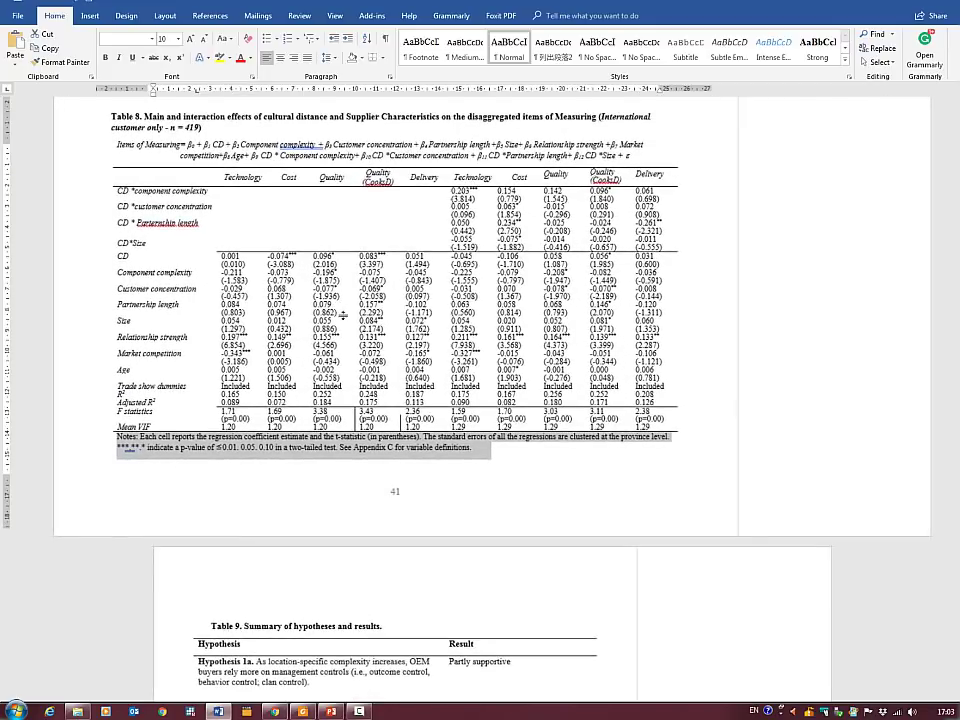
{"action": "scroll", "coordinate": [297, 337], "scroll_direction": "up", "scroll_amount": 3}
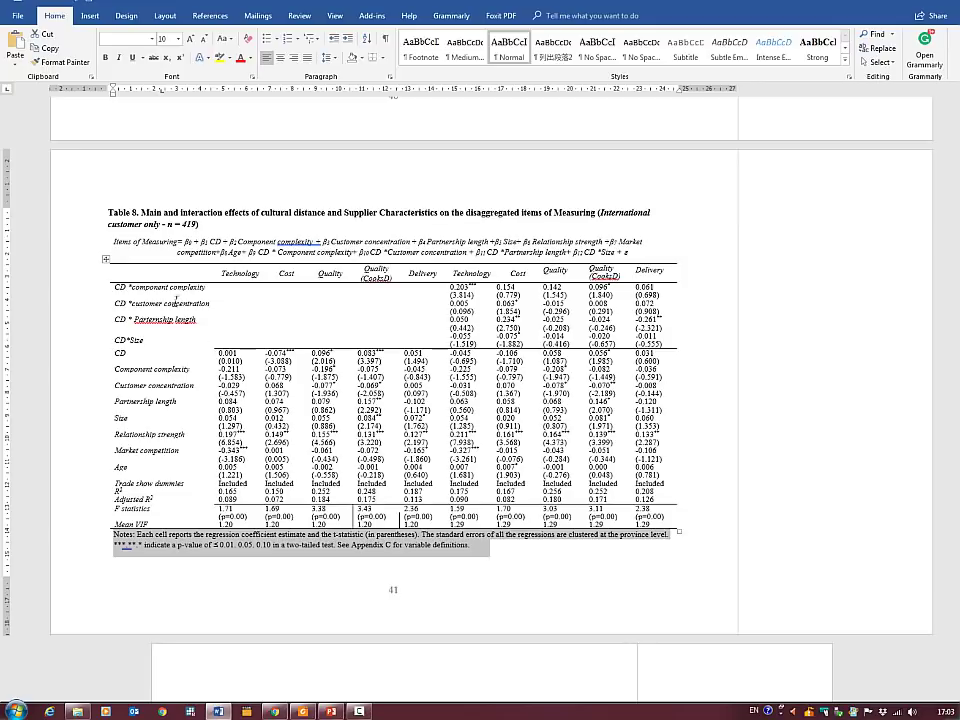
{"action": "left_click_drag", "start_coordinate": [112, 288], "coordinate": [648, 342]}
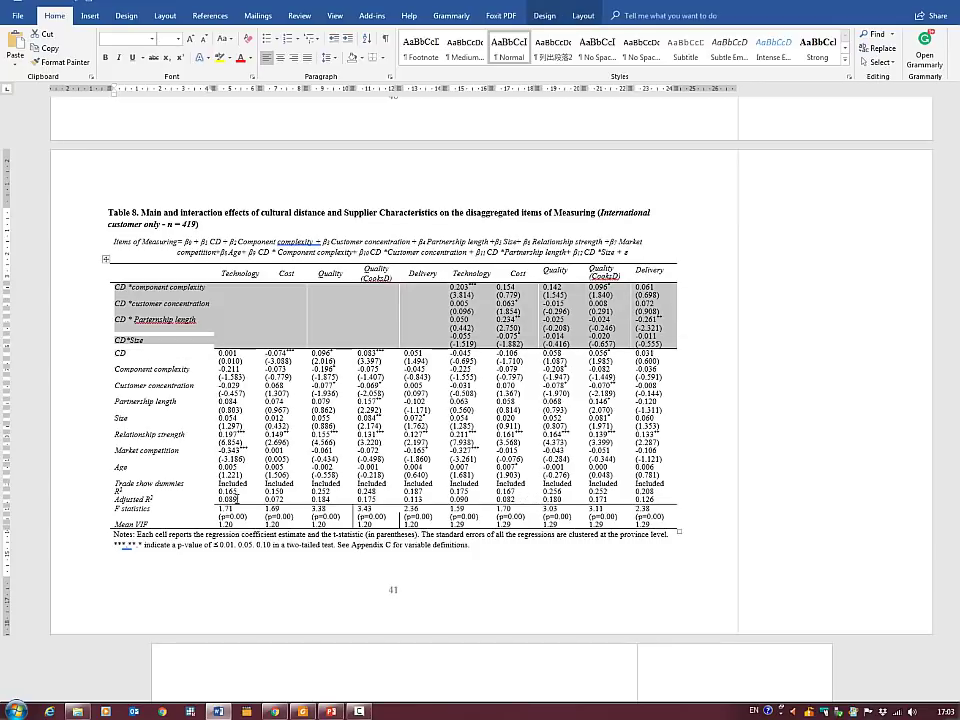
{"action": "left_click", "coordinate": [80, 485]}
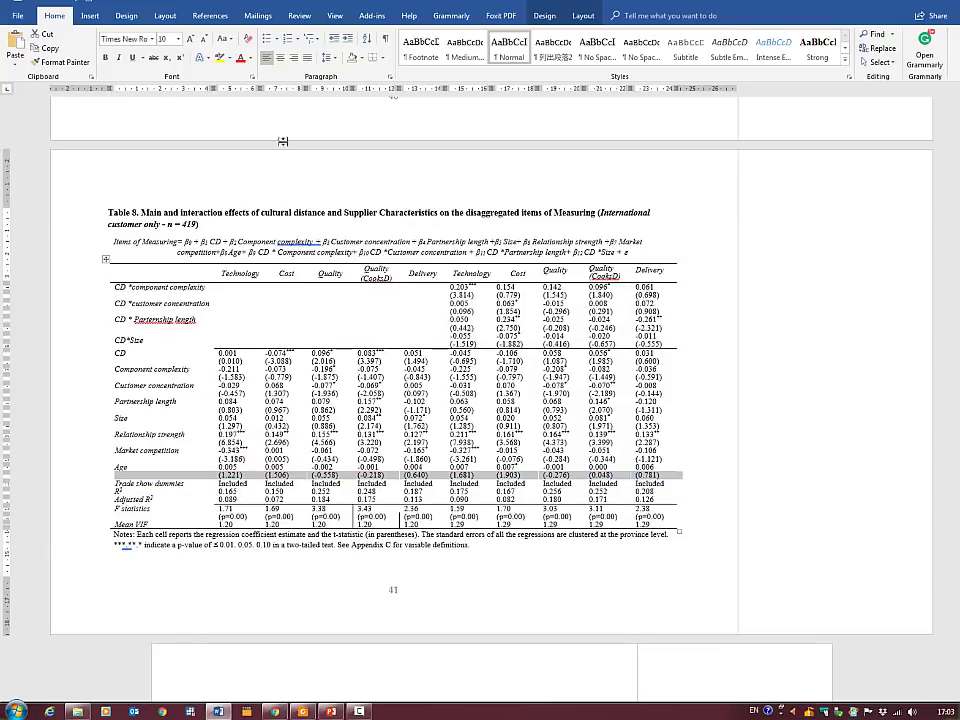
{"action": "left_click", "coordinate": [372, 62]}
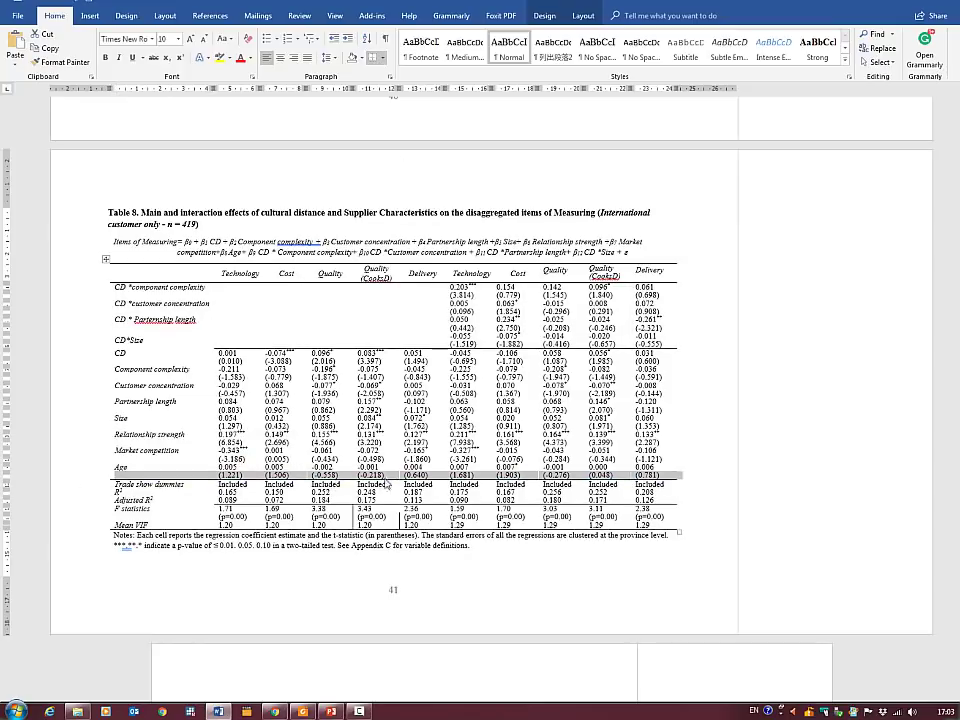
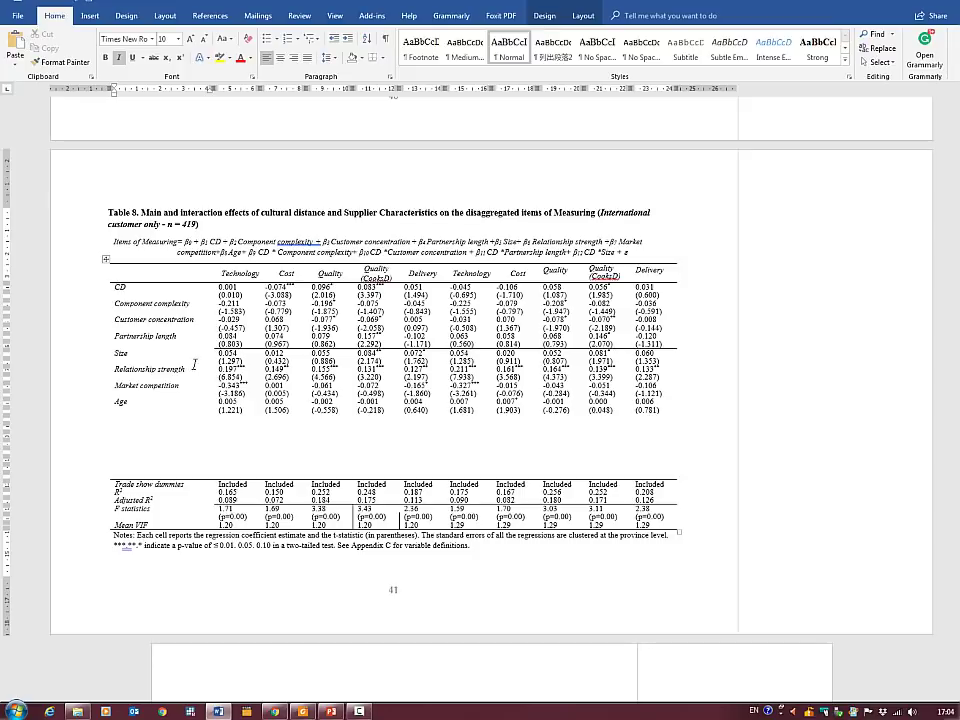
Try to move the CD to Age rows directly onto the interaction-term rows, and undo the move.
{"action": "key", "text": "ctrl+z"}
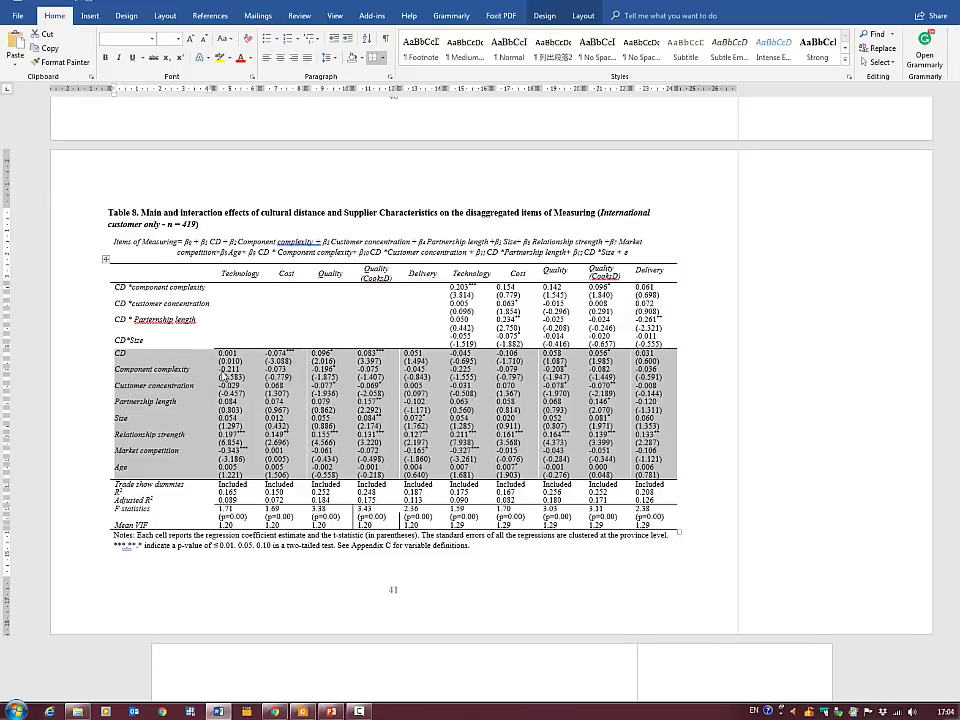
{"action": "left_click_drag", "start_coordinate": [120, 357], "coordinate": [112, 293]}
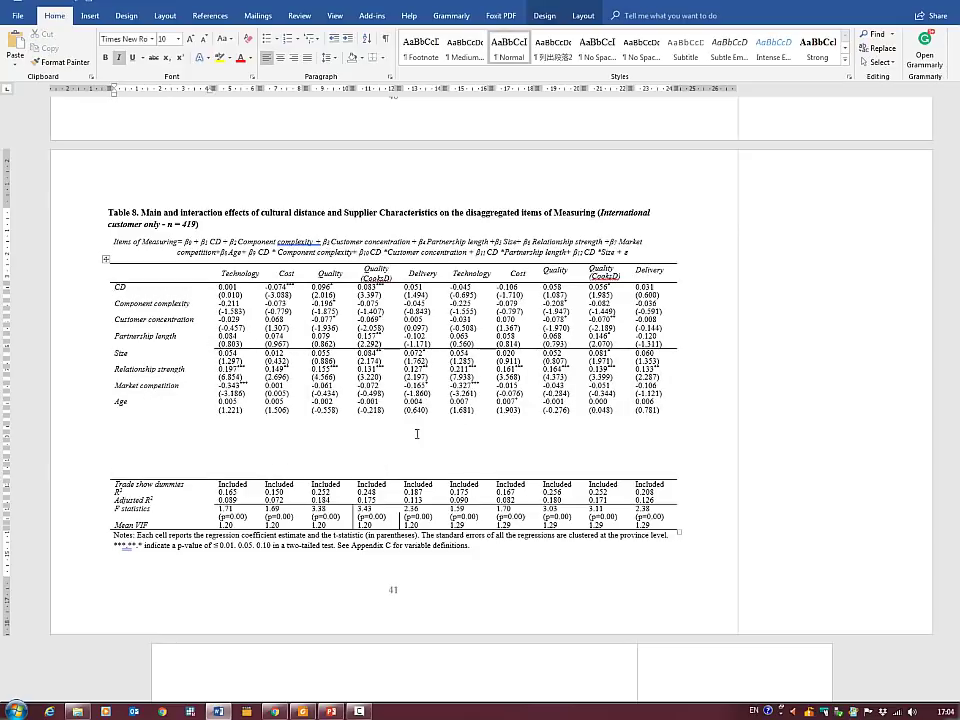
{"action": "key", "text": "ctrl+z"}
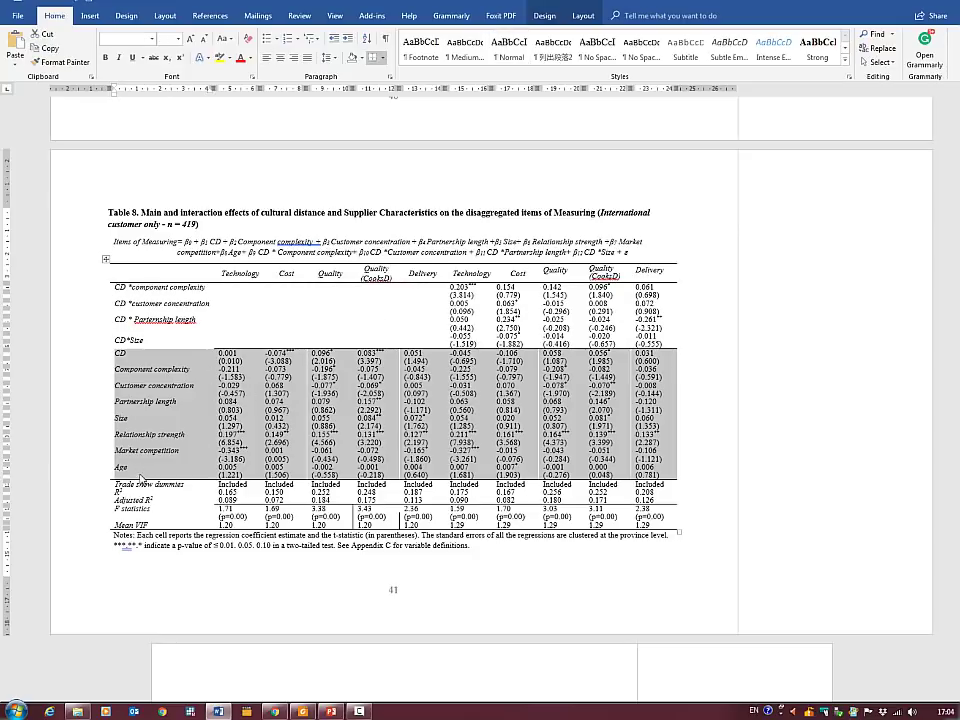
Insert blank rows below CD *component complexity and move its label and values down into them, freeing the space under the column headings.
{"action": "left_click", "coordinate": [92, 295]}
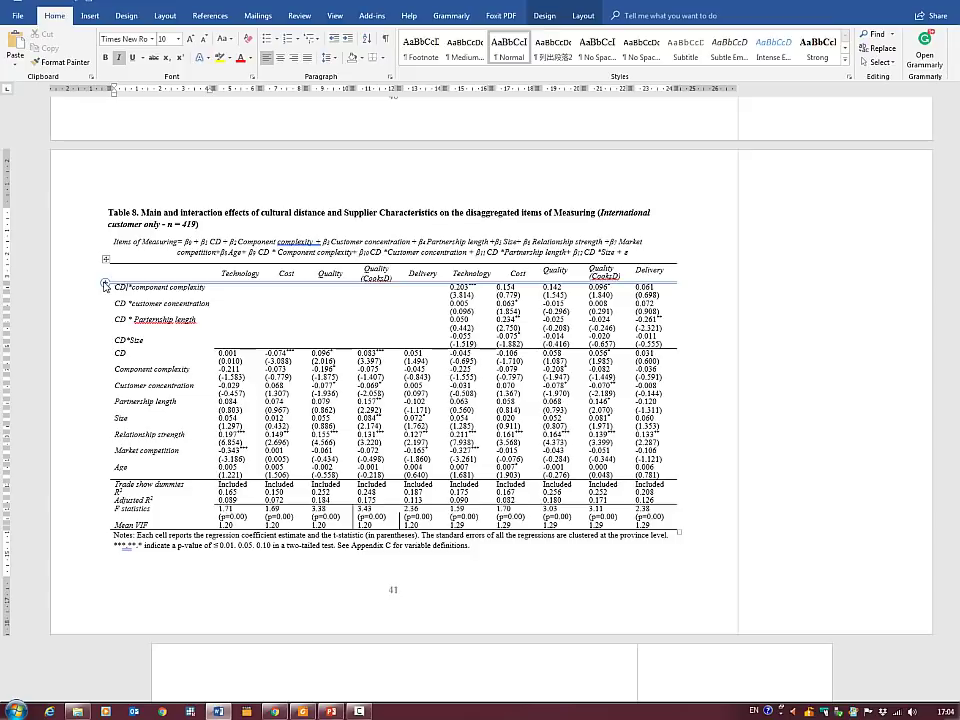
{"action": "left_click", "coordinate": [107, 303]}
{"action": "left_click", "coordinate": [256, 313]}
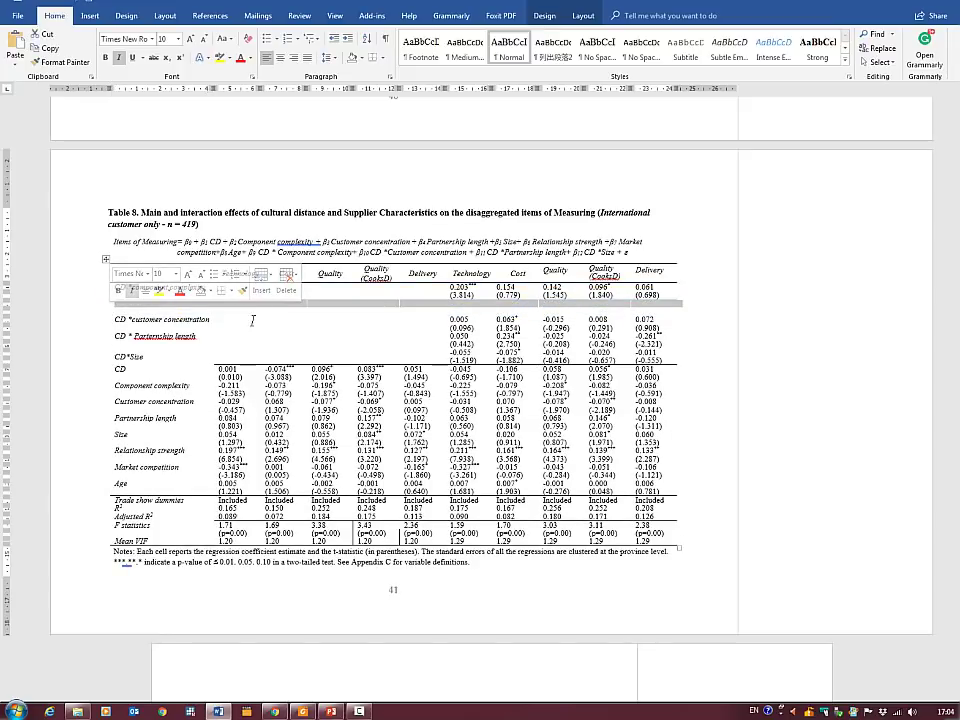
{"action": "left_click_drag", "start_coordinate": [116, 289], "coordinate": [654, 297]}
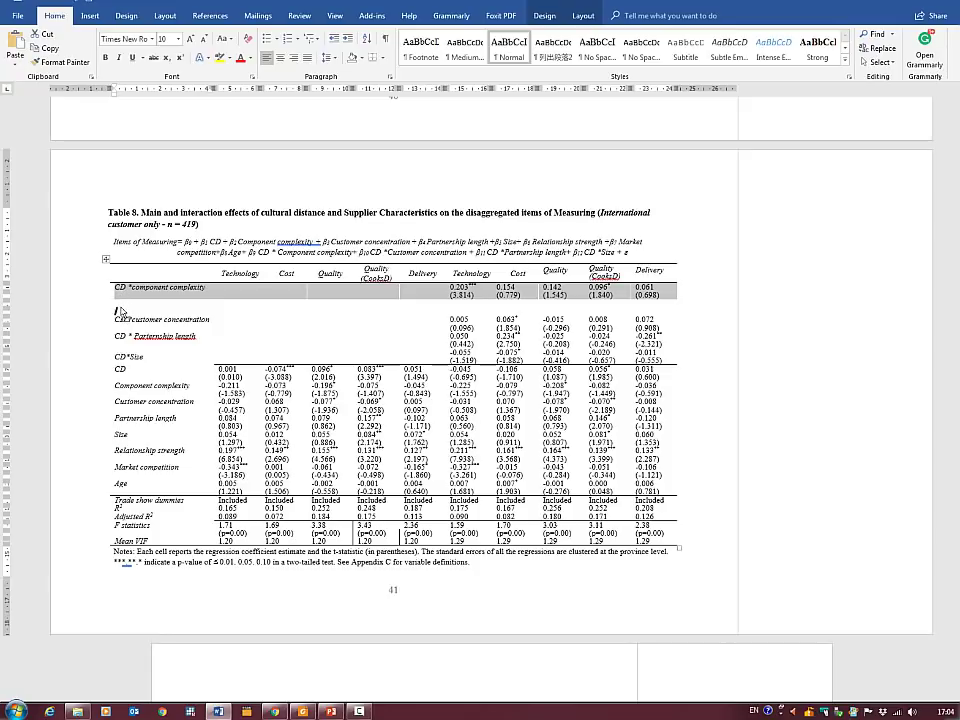
{"action": "left_click_drag", "start_coordinate": [120, 308], "coordinate": [145, 316]}
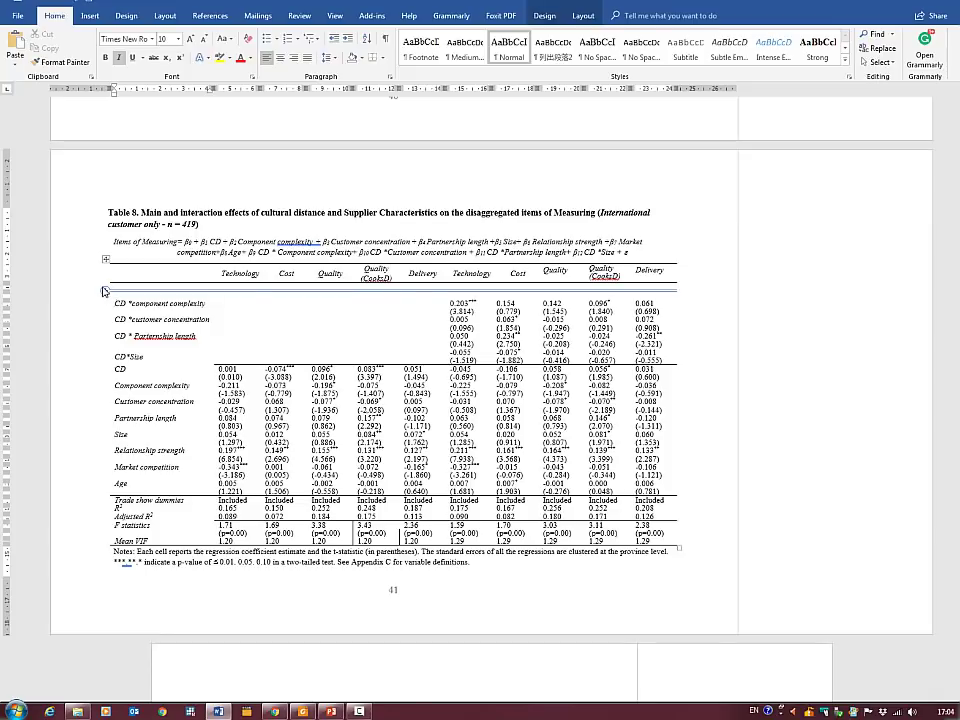
Insert enough further blank rows beneath the column headings to hold all the CD to Age rows.
{"action": "left_click", "coordinate": [105, 292]}
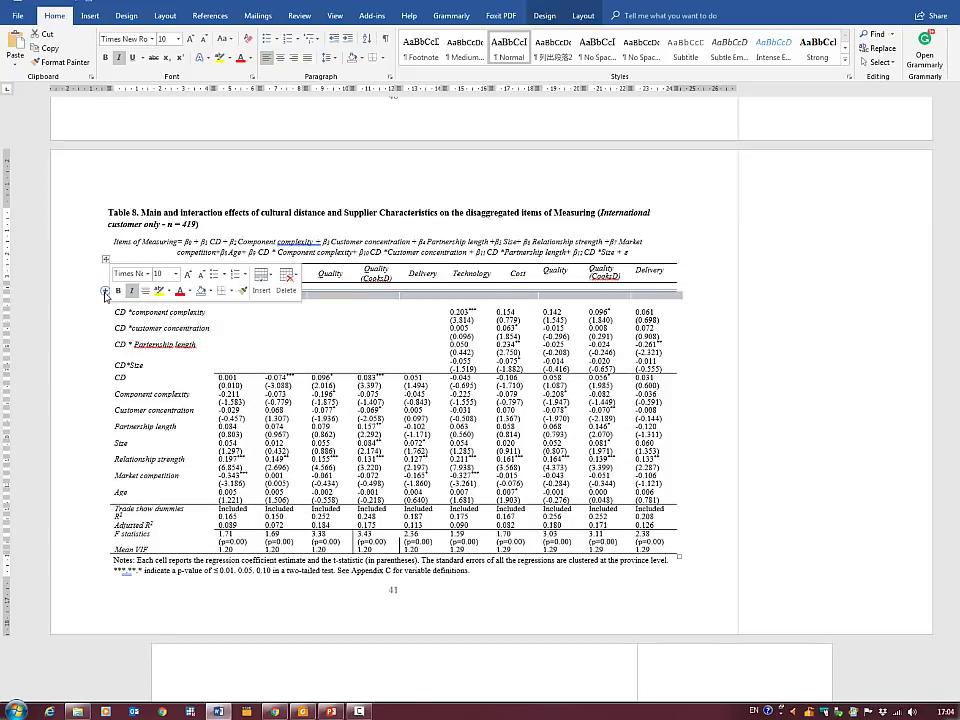
{"action": "left_click", "coordinate": [105, 294]}
{"action": "left_click", "coordinate": [105, 294]}
{"action": "left_click", "coordinate": [105, 294]}
{"action": "left_click", "coordinate": [105, 294]}
{"action": "left_click", "coordinate": [105, 293]}
{"action": "left_click", "coordinate": [105, 293]}
{"action": "left_click", "coordinate": [105, 293]}
{"action": "left_click", "coordinate": [105, 293]}
{"action": "left_click", "coordinate": [105, 293]}
{"action": "left_click", "coordinate": [105, 293]}
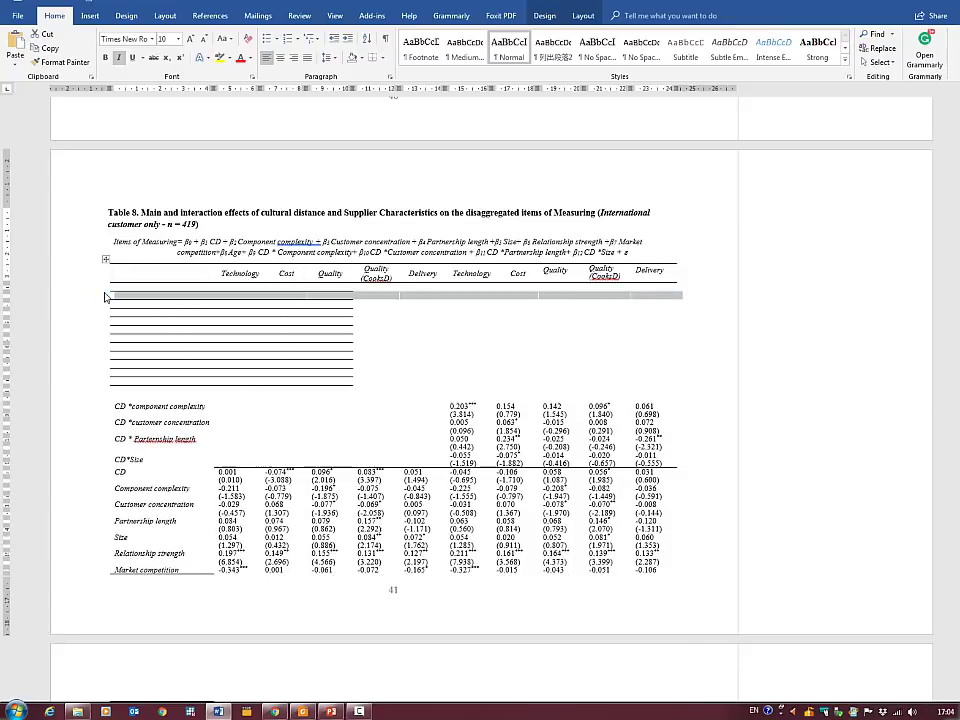
{"action": "left_click", "coordinate": [105, 293]}
{"action": "left_click", "coordinate": [105, 293]}
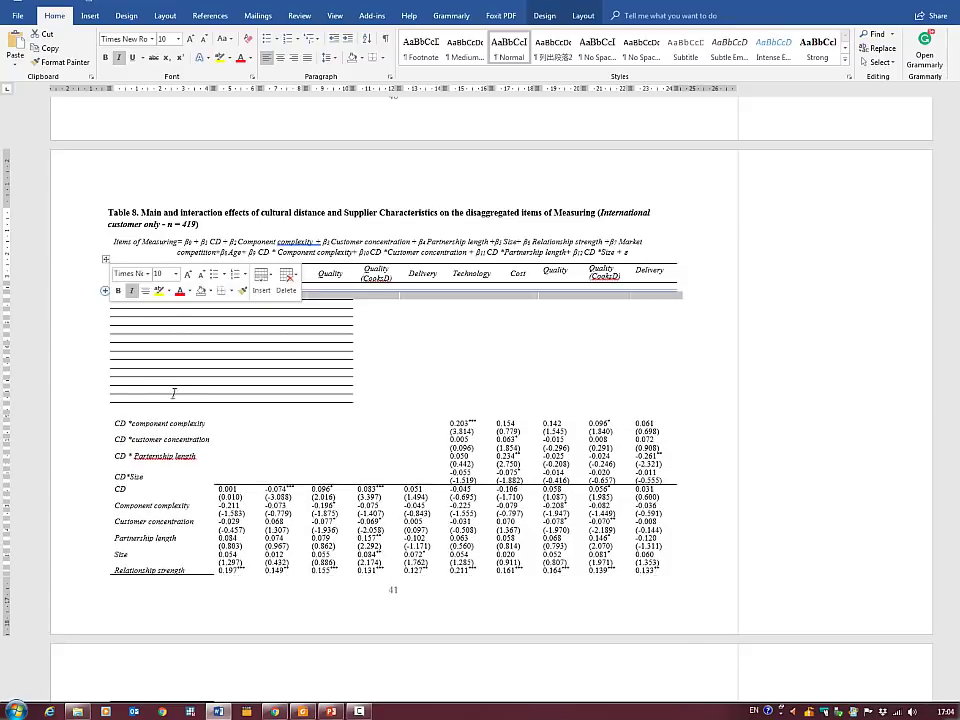
Move the CD to Age labels and values into the blank rows above the interaction terms.
{"action": "scroll", "coordinate": [190, 415], "scroll_direction": "down", "scroll_amount": 3}
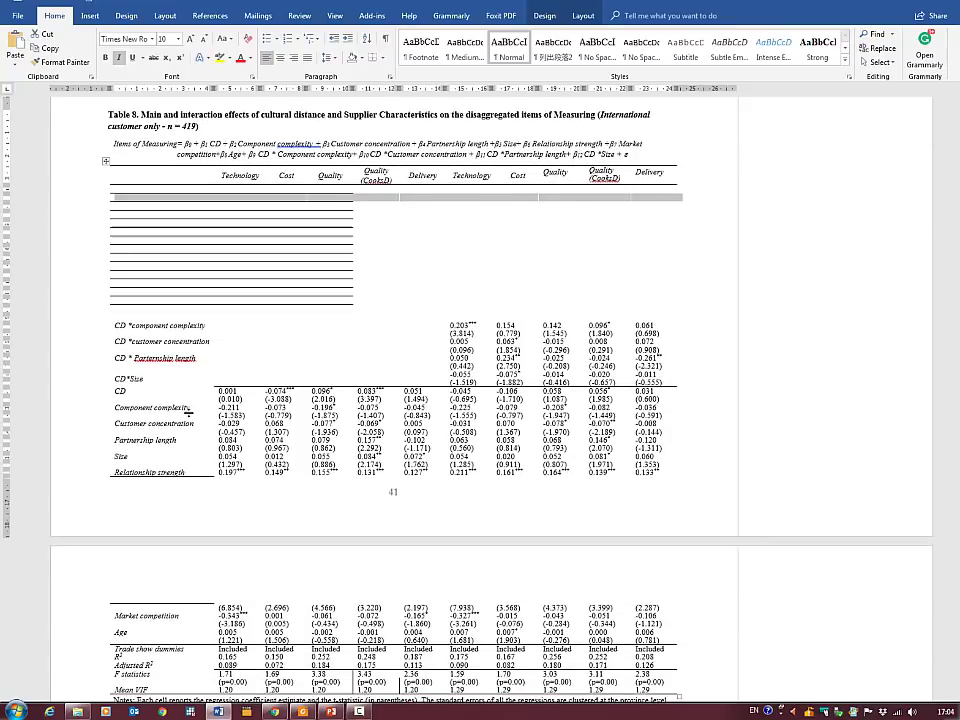
{"action": "left_click_drag", "start_coordinate": [120, 390], "coordinate": [662, 636]}
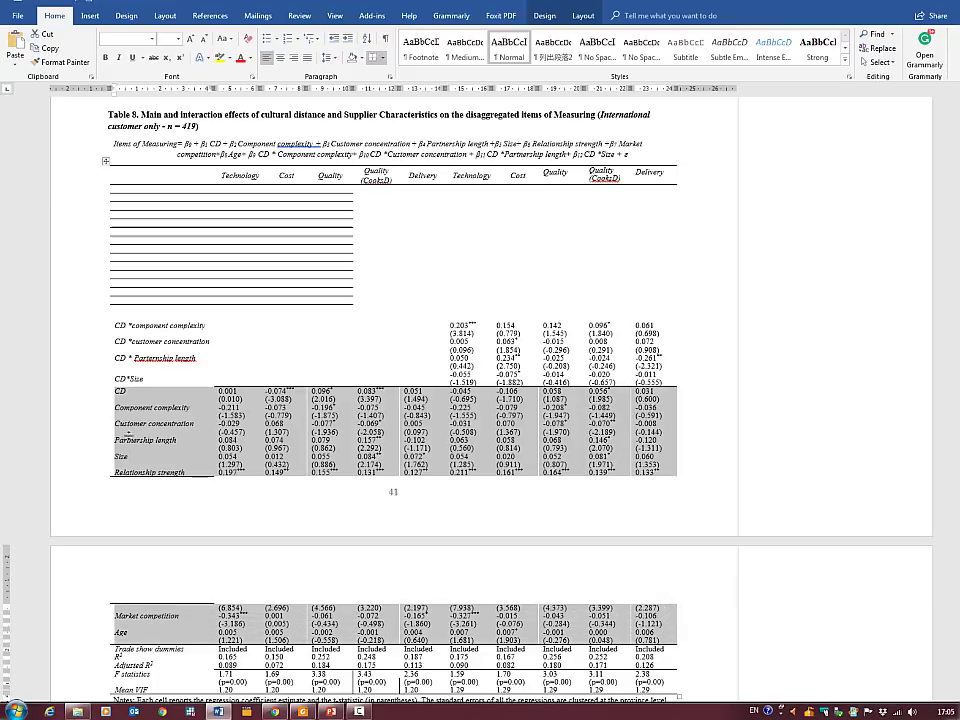
{"action": "left_click_drag", "start_coordinate": [122, 397], "coordinate": [125, 194]}
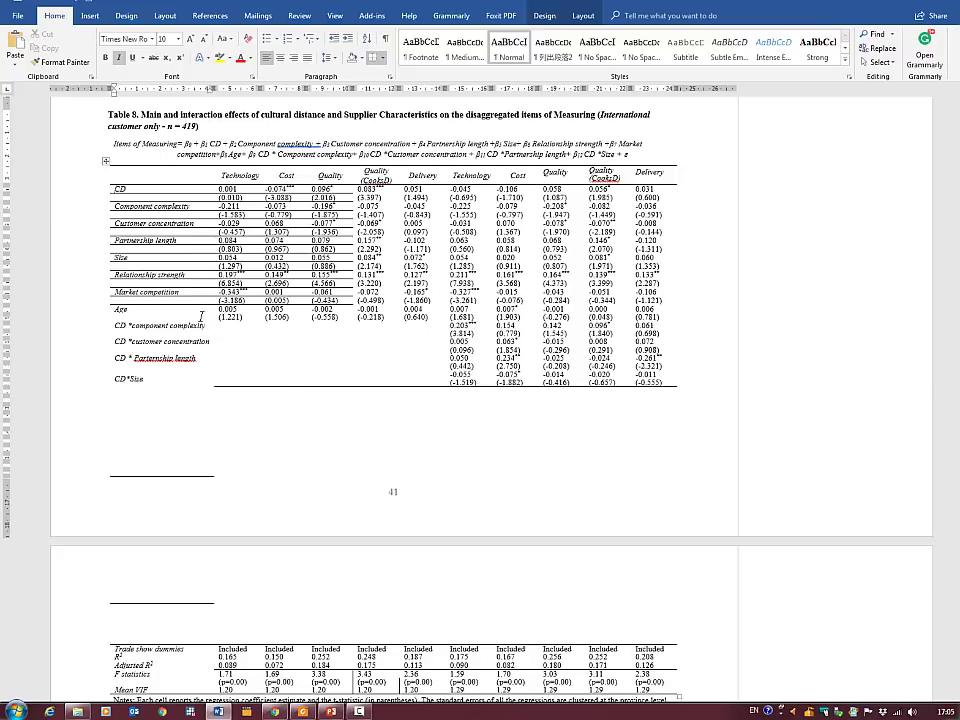
{"action": "key", "text": "ctrl+z"}
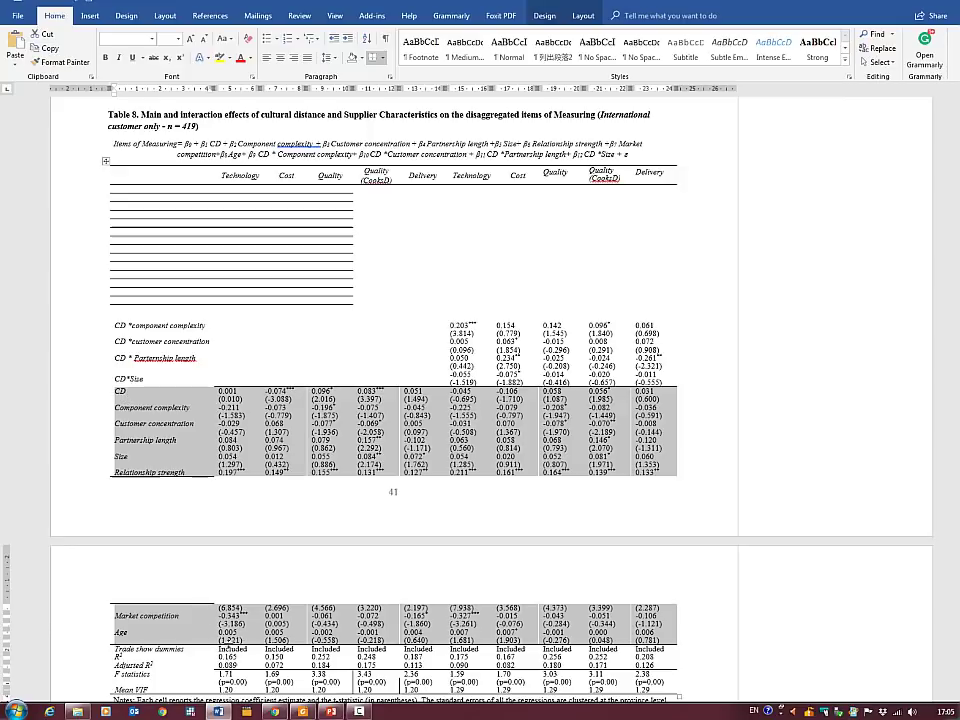
{"action": "left_click_drag", "start_coordinate": [134, 406], "coordinate": [121, 192]}
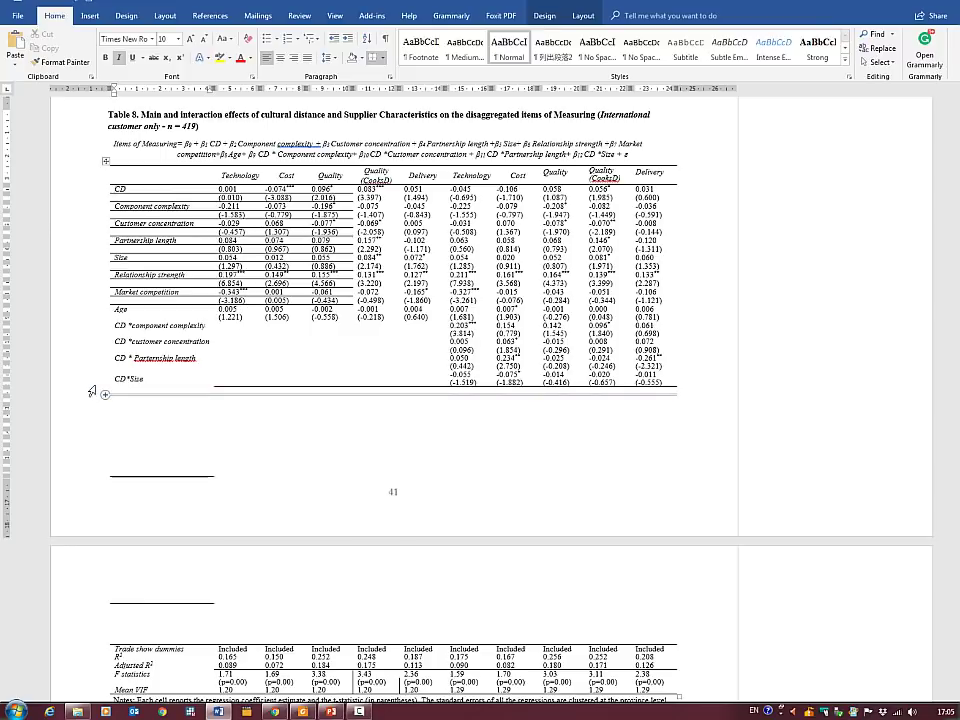
Delete the emptied rows between CD*Size and Trade show dummies.
{"action": "left_click", "coordinate": [91, 392]}
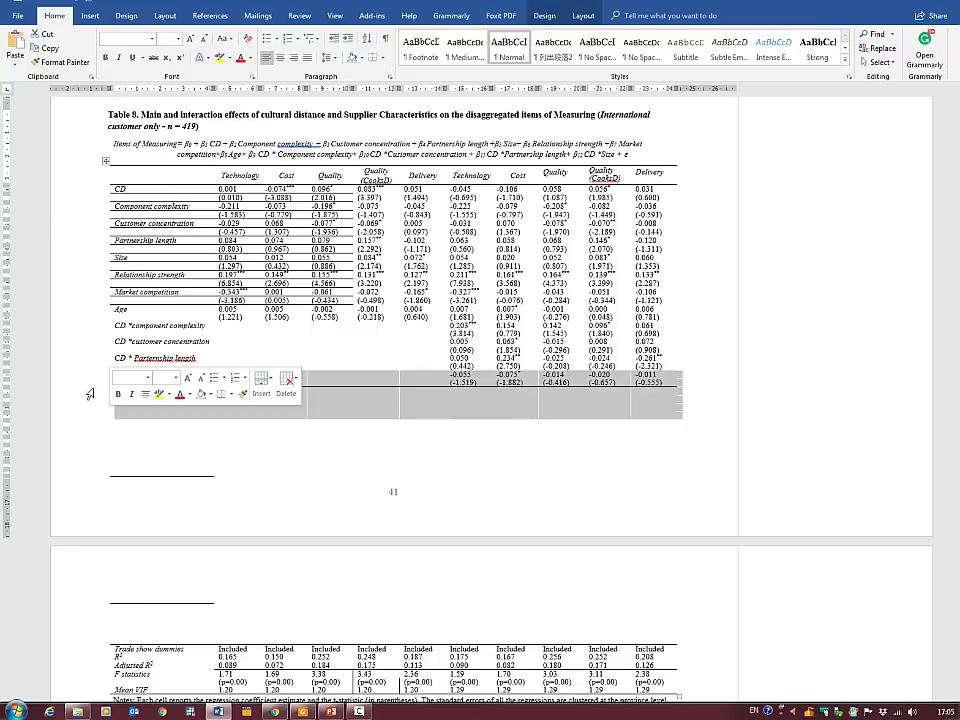
{"action": "left_click_drag", "start_coordinate": [91, 392], "coordinate": [83, 641]}
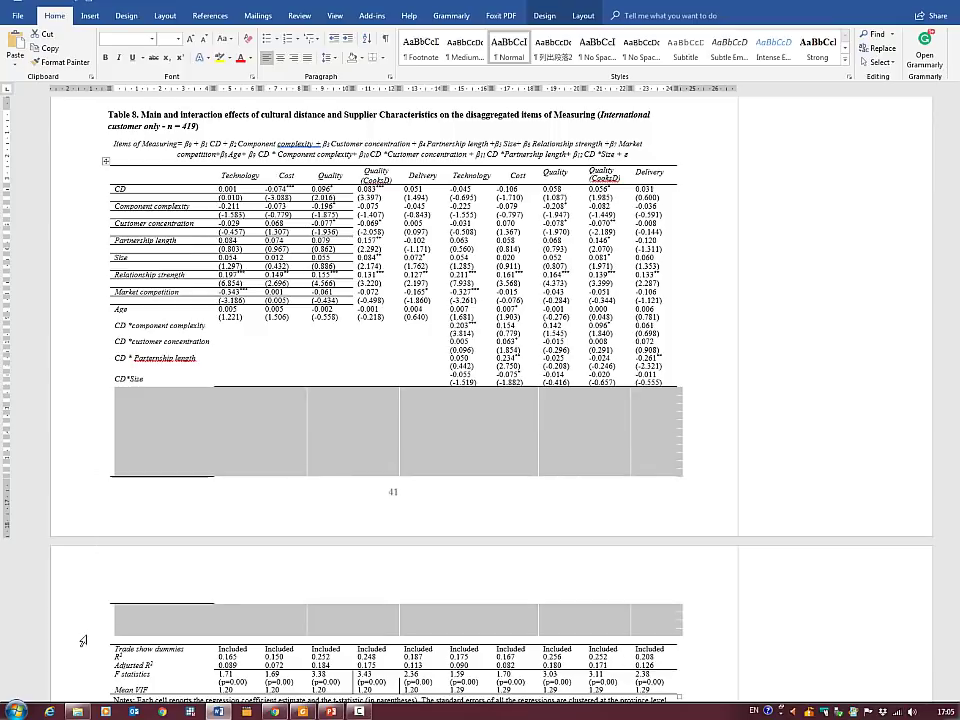
{"action": "right_click", "coordinate": [134, 404]}
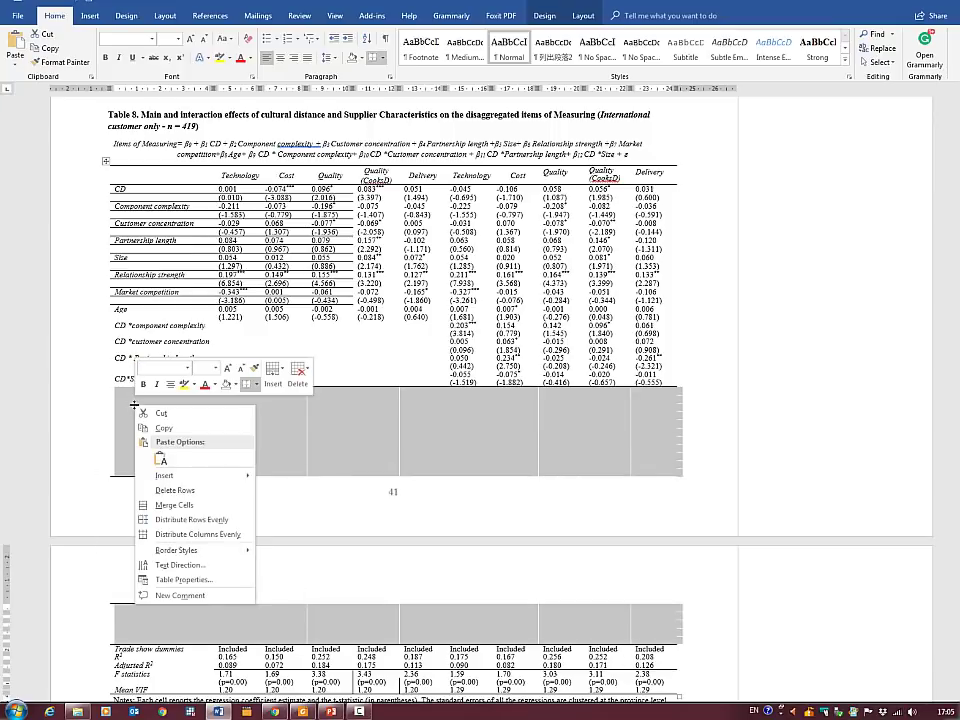
{"action": "left_click", "coordinate": [170, 492]}
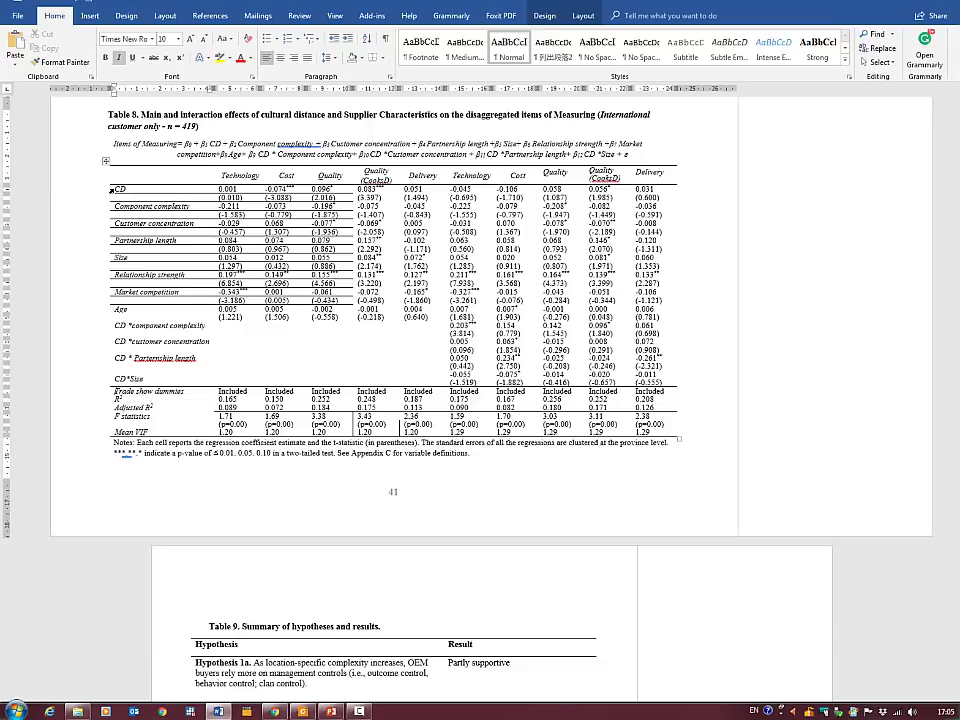
Remove all borders from the CD to Market competition cells in the label, Technology, Cost and Quality columns.
{"action": "left_click_drag", "start_coordinate": [117, 189], "coordinate": [341, 301]}
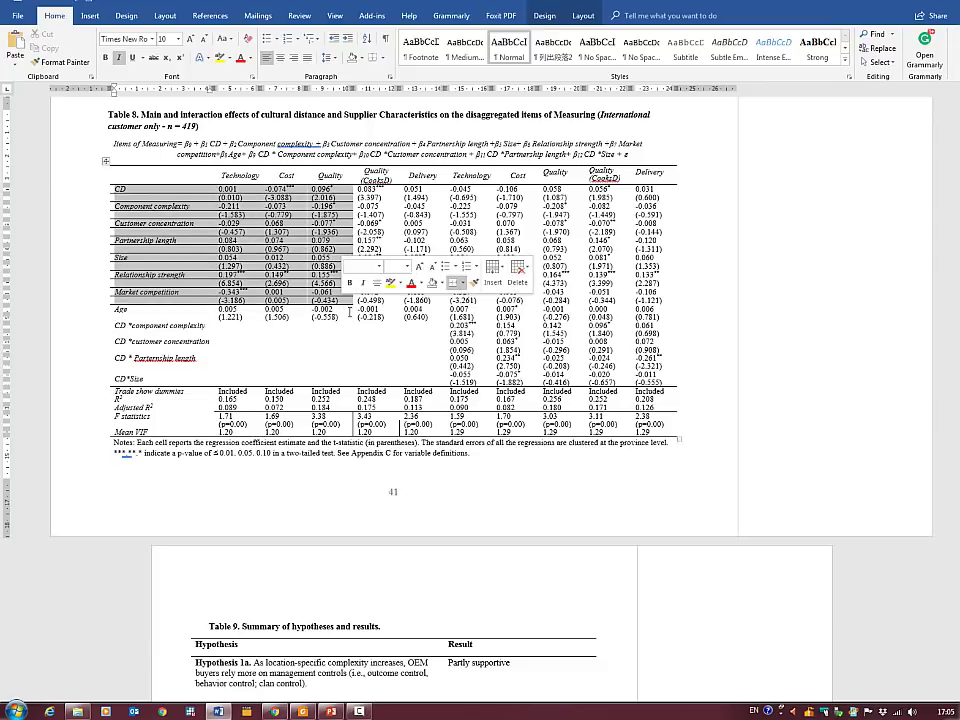
{"action": "left_click", "coordinate": [462, 284]}
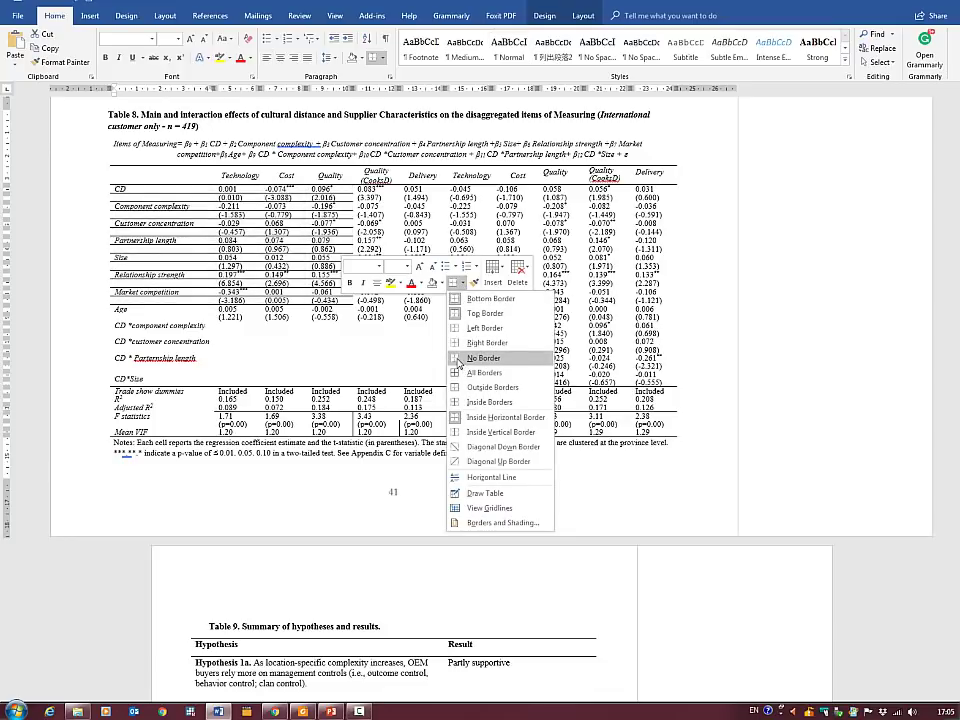
{"action": "left_click", "coordinate": [456, 358]}
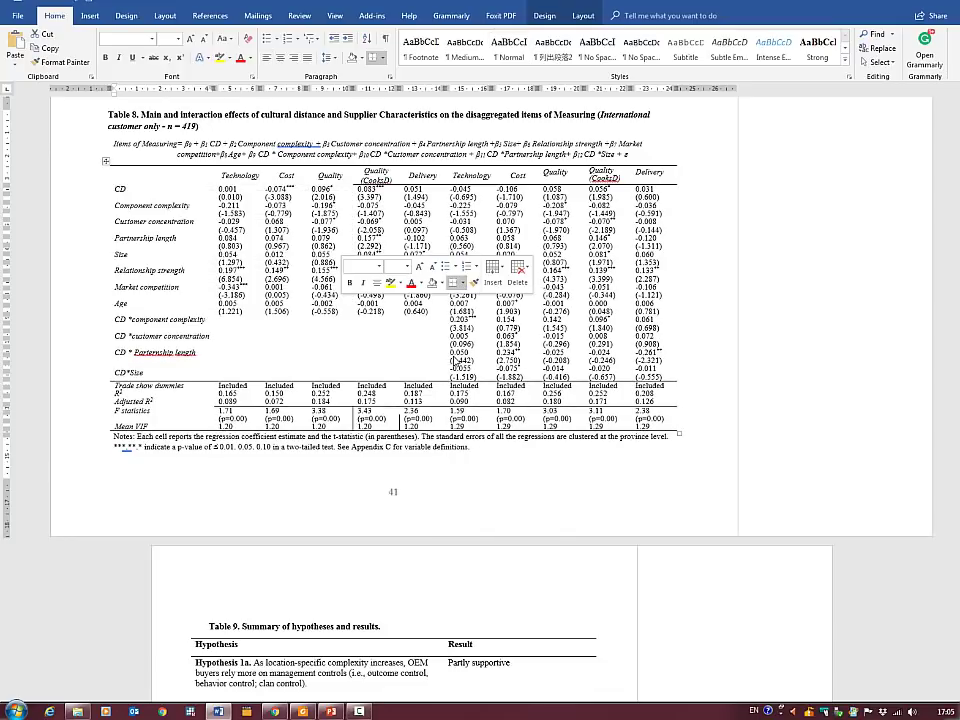
{"action": "left_click", "coordinate": [265, 335]}
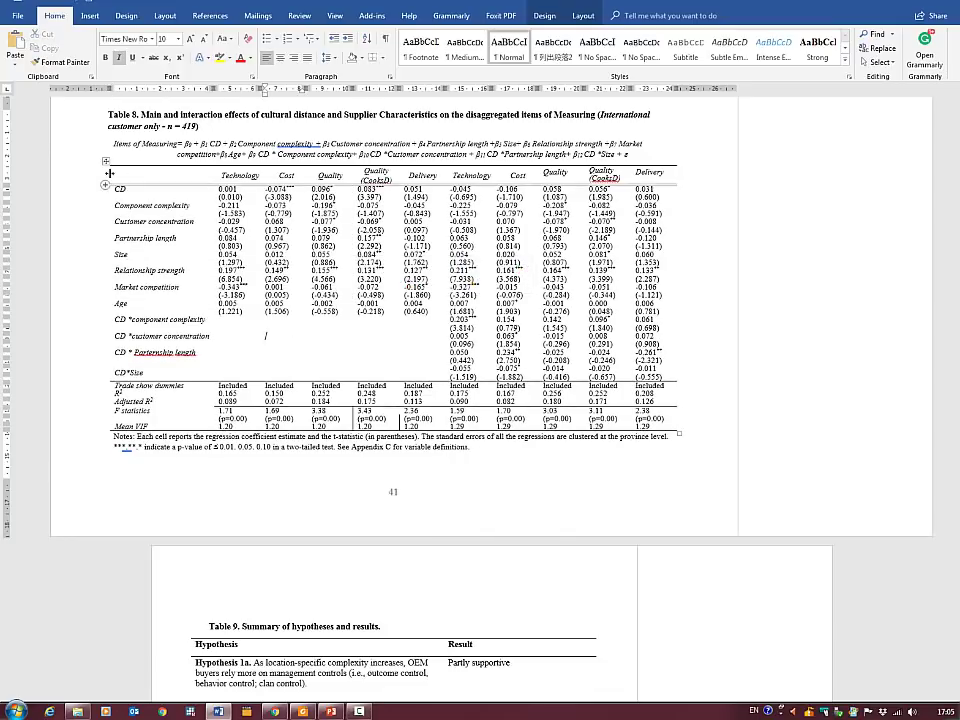
Restore the horizontal line beneath the first column headings of the table.
{"action": "left_click_drag", "start_coordinate": [222, 176], "coordinate": [351, 181]}
{"action": "left_click", "coordinate": [352, 189]}
{"action": "left_click", "coordinate": [326, 316]}
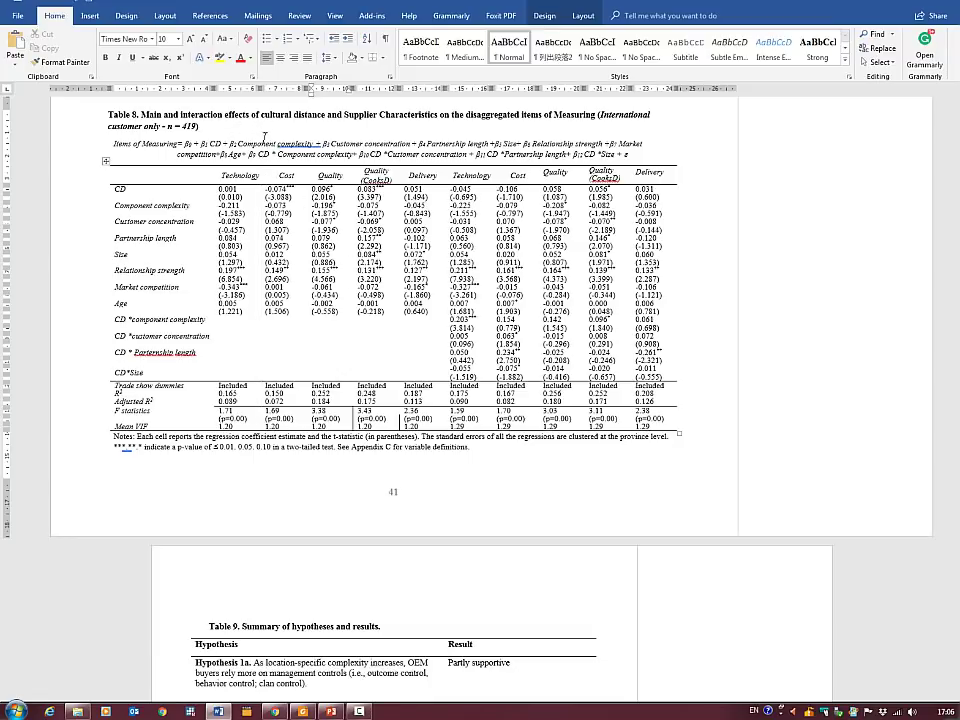
{"action": "left_click", "coordinate": [300, 143]}
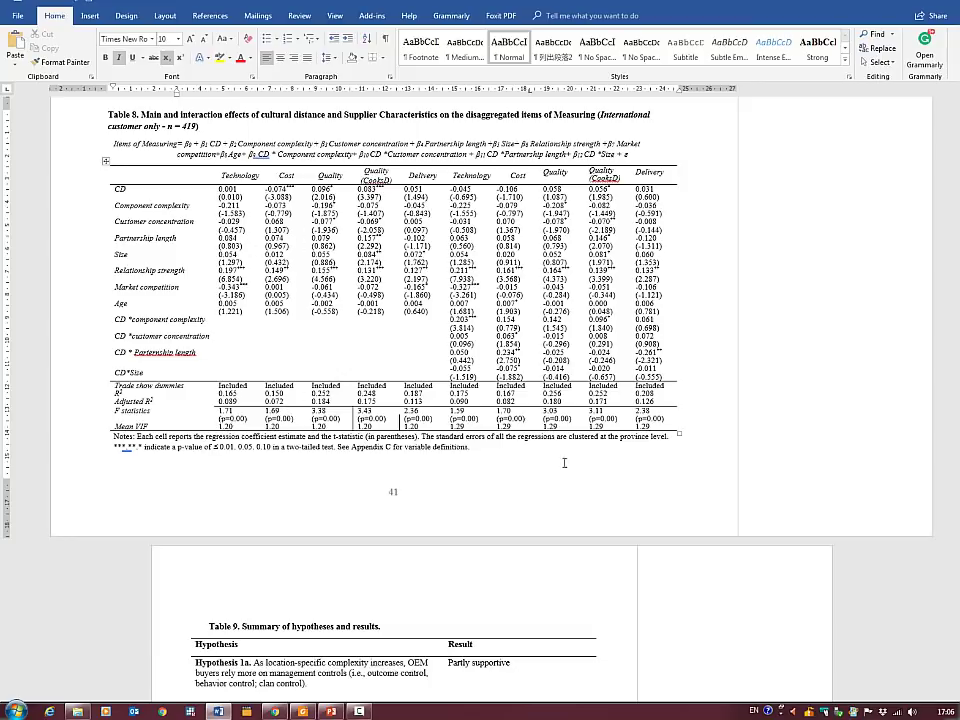
Add a bottom border below the Age t-statistics to separate them from the CD interaction terms.
{"action": "left_click", "coordinate": [384, 293]}
{"action": "left_click", "coordinate": [87, 318]}
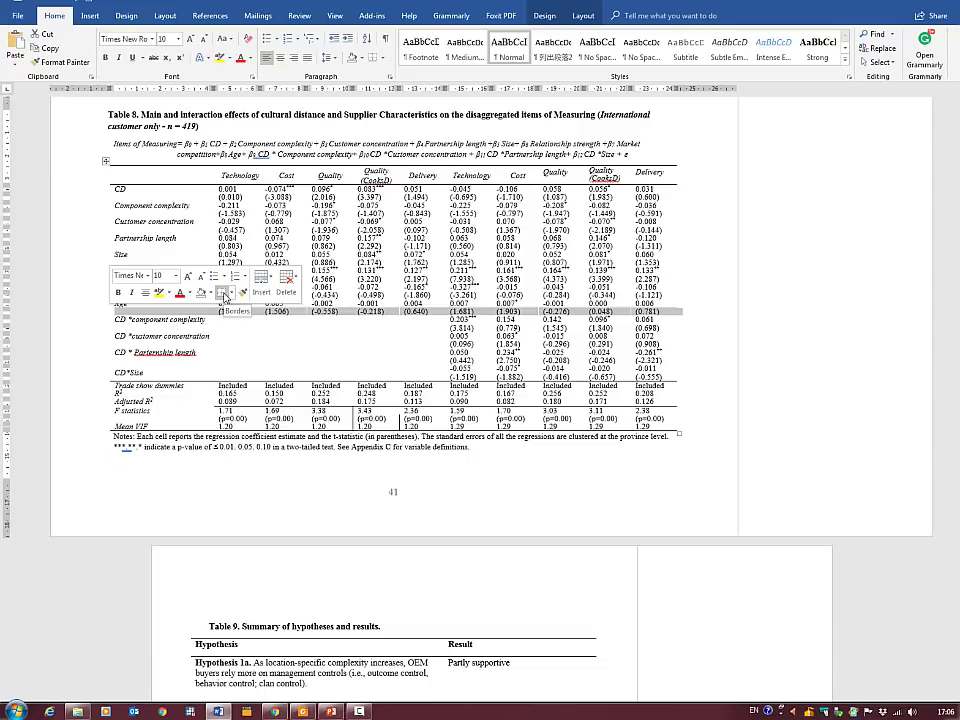
{"action": "left_click", "coordinate": [430, 327]}
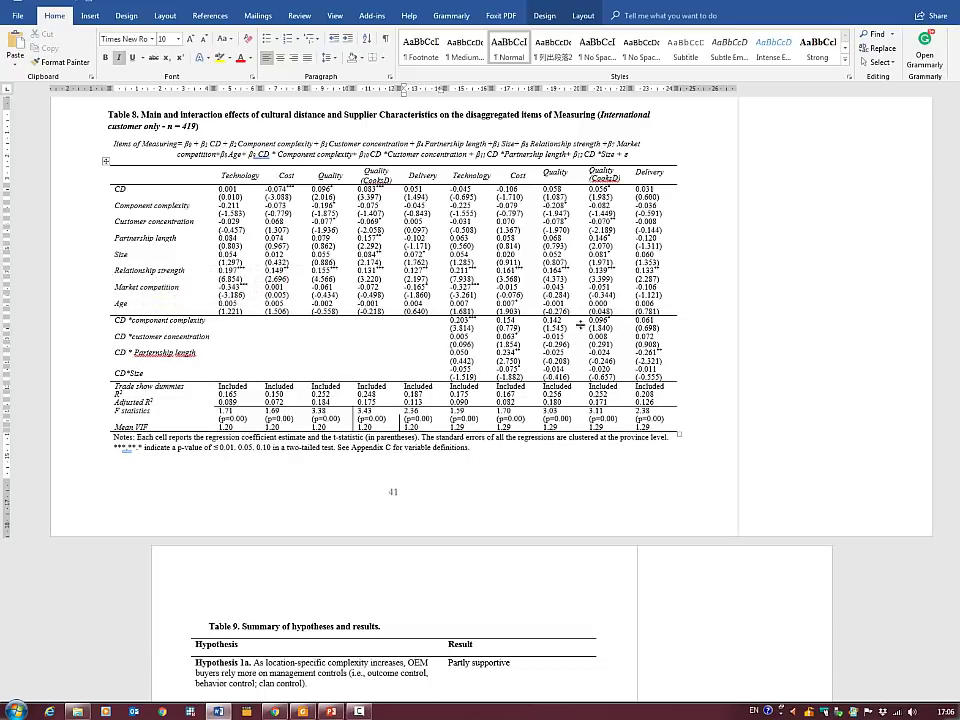